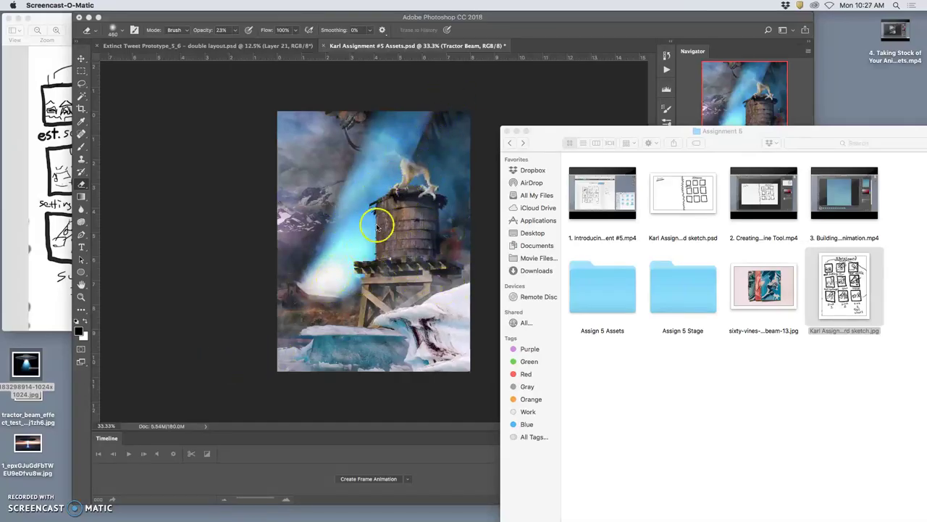
Step: Clone Stamp pixels from near the creature to darken the beam above its head
{"action": "left_click", "coordinate": [534, 91]}
{"action": "left_click", "coordinate": [682, 427]}
{"action": "left_click", "coordinate": [683, 428]}
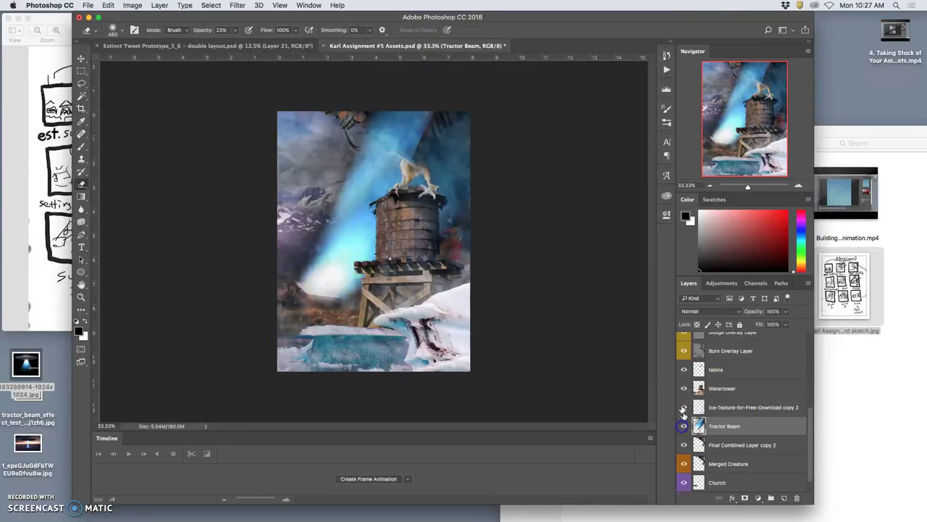
{"action": "left_click", "coordinate": [87, 165]}
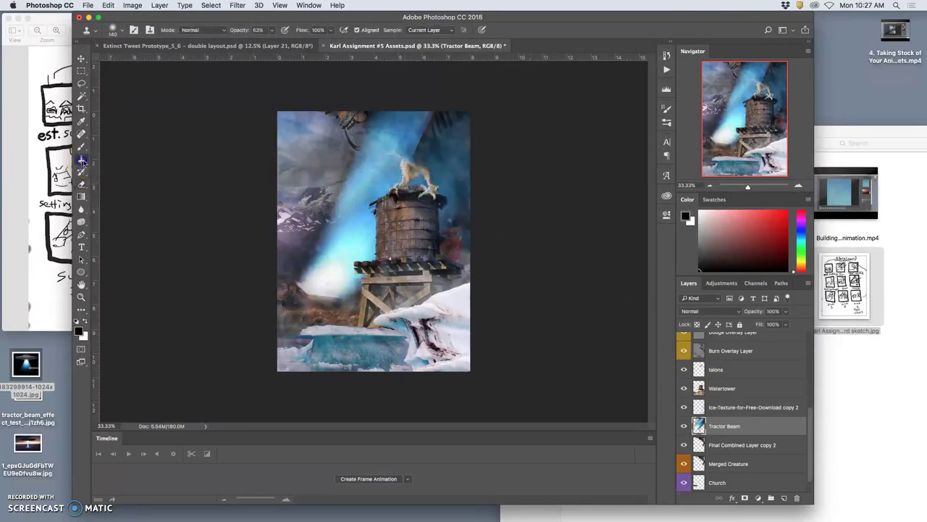
{"action": "left_click", "coordinate": [442, 179], "text": "alt"}
{"action": "left_click", "coordinate": [414, 155]}
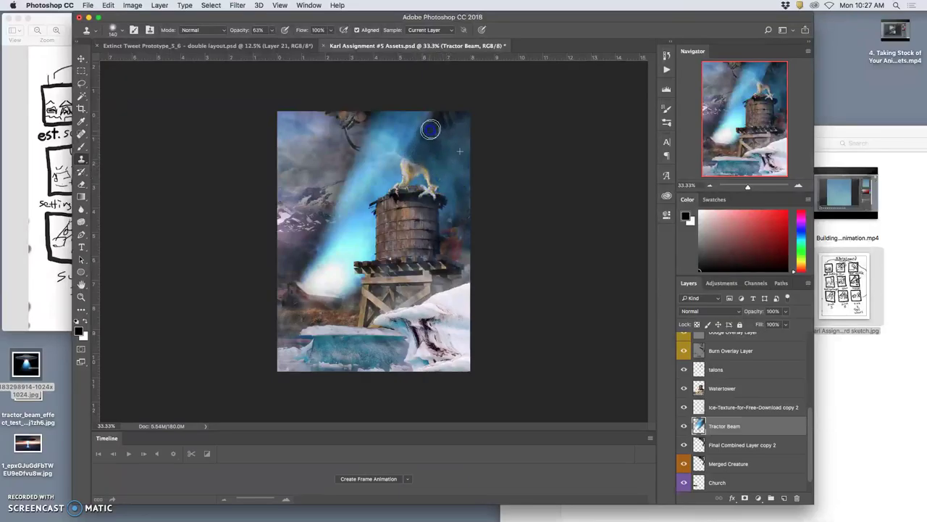
{"action": "mouse_move", "coordinate": [411, 156]}
{"action": "left_mouse_down"}
{"action": "mouse_move", "coordinate": [431, 130]}
{"action": "mouse_move", "coordinate": [422, 156]}
{"action": "left_mouse_up"}
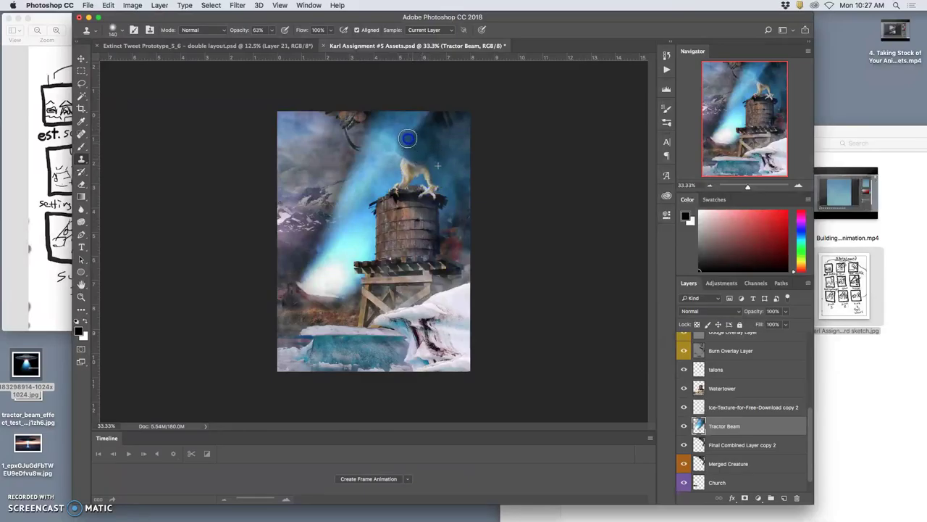
{"action": "left_click", "coordinate": [411, 136]}
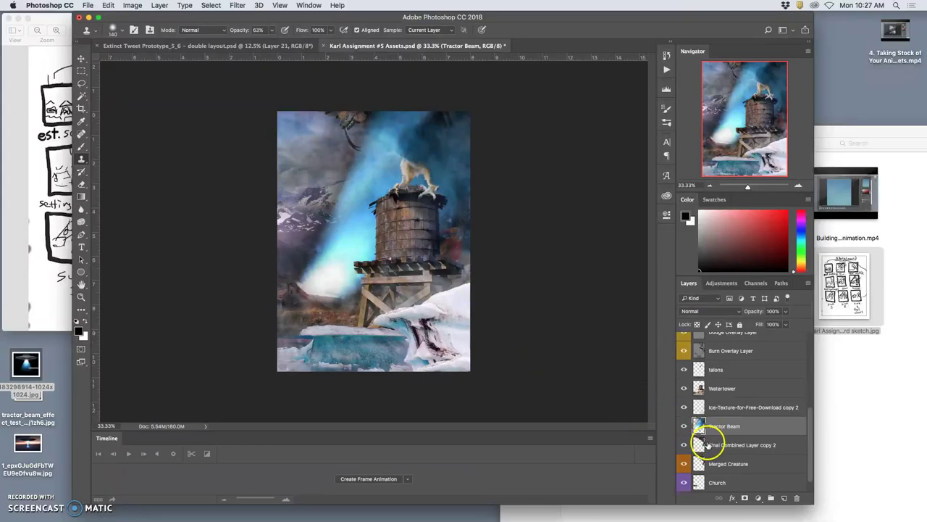
Step: Compare the Tractor Beam layer on and off, then bring the storyboard sketch forward
{"action": "left_click", "coordinate": [685, 428]}
{"action": "left_click", "coordinate": [685, 428]}
{"action": "left_click", "coordinate": [686, 428]}
{"action": "left_click", "coordinate": [685, 428]}
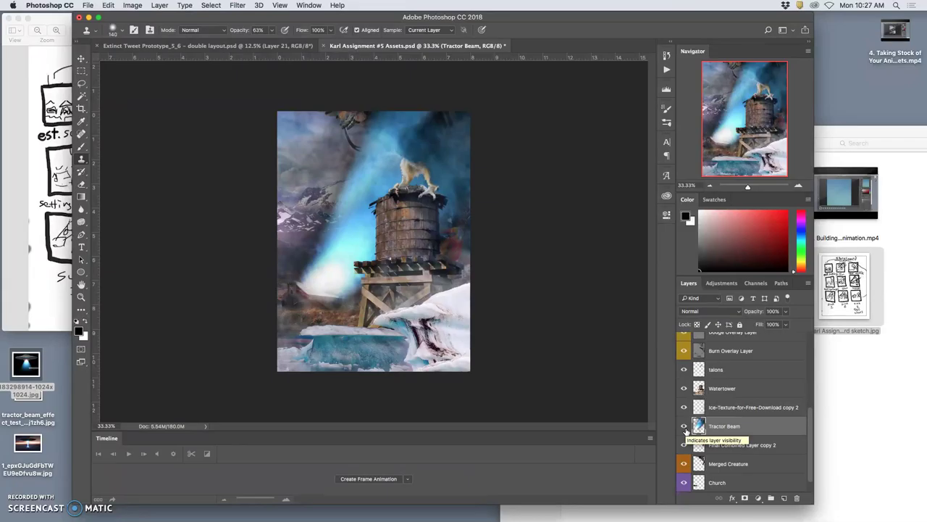
{"action": "left_click", "coordinate": [685, 428]}
{"action": "left_click", "coordinate": [686, 428]}
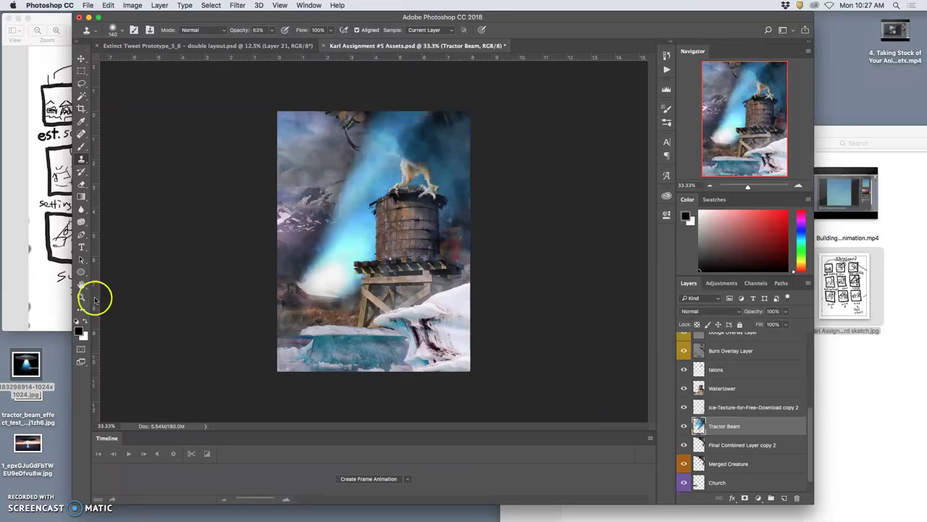
{"action": "left_click", "coordinate": [45, 299]}
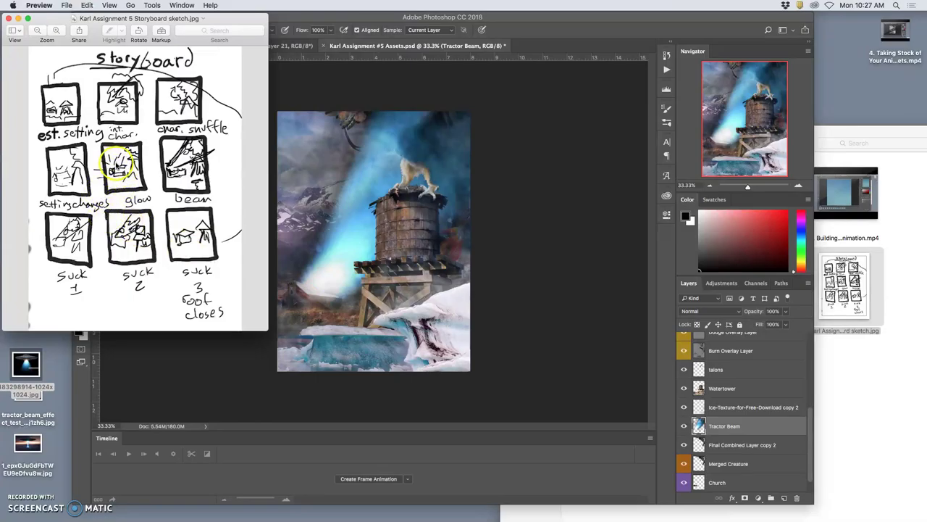
Step: Back in Photoshop, hide Tractor Beam and select the Church layer
{"action": "left_click", "coordinate": [373, 289]}
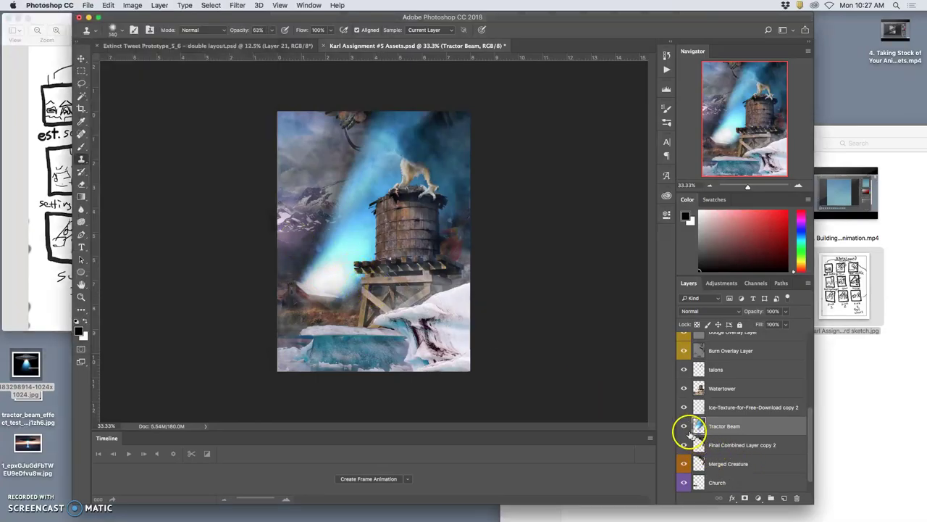
{"action": "left_click", "coordinate": [685, 427]}
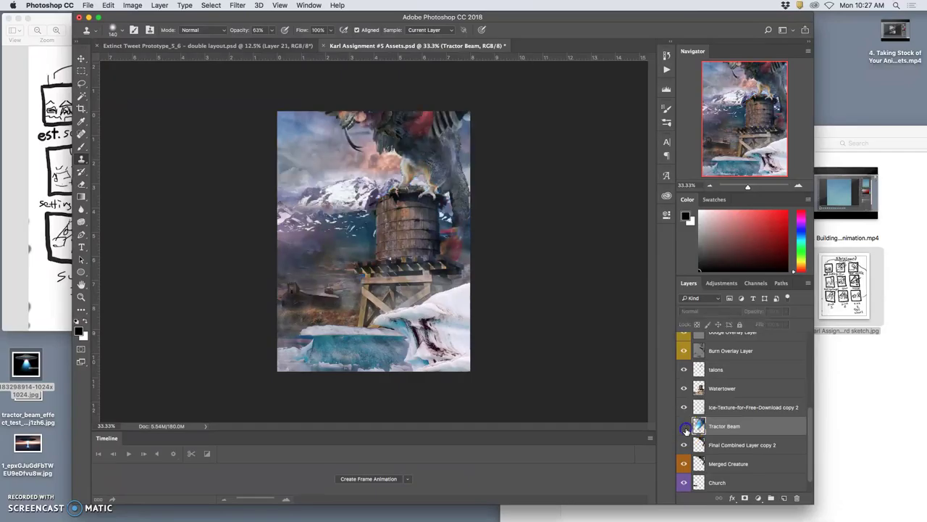
{"action": "left_click", "coordinate": [707, 482]}
{"action": "left_click", "coordinate": [684, 483]}
{"action": "left_click", "coordinate": [684, 484]}
{"action": "left_click", "coordinate": [715, 487]}
Step: Duplicate the Church layer with Cmd+J and zoom in on the church
{"action": "key", "text": "super+j"}
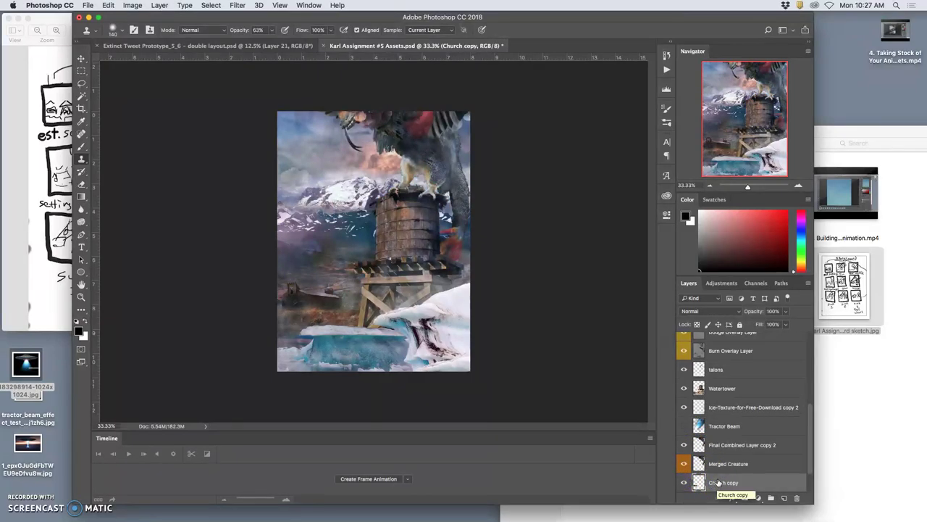
{"action": "scroll", "coordinate": [717, 482], "scroll_direction": "down", "scroll_amount": 2}
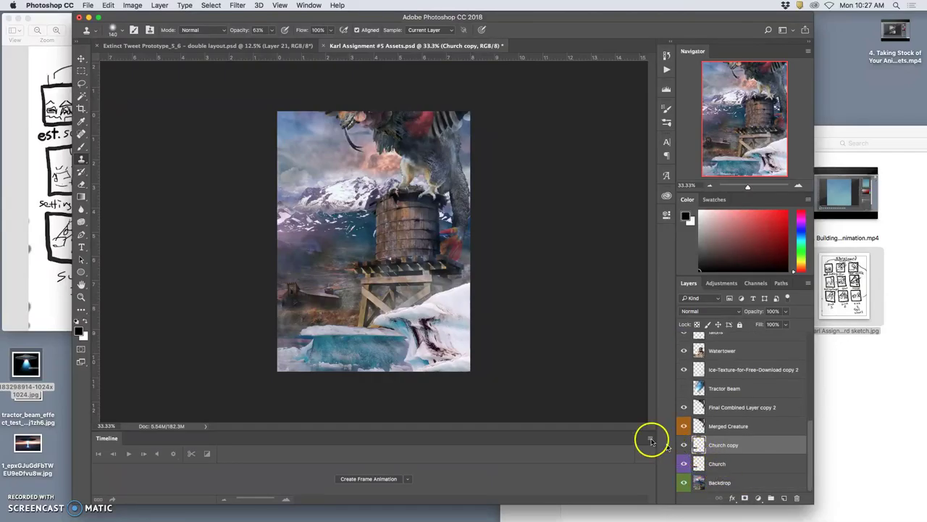
{"action": "key", "text": "super+plus"}
{"action": "key", "text": "super+plus"}
{"action": "key", "text": "super+plus"}
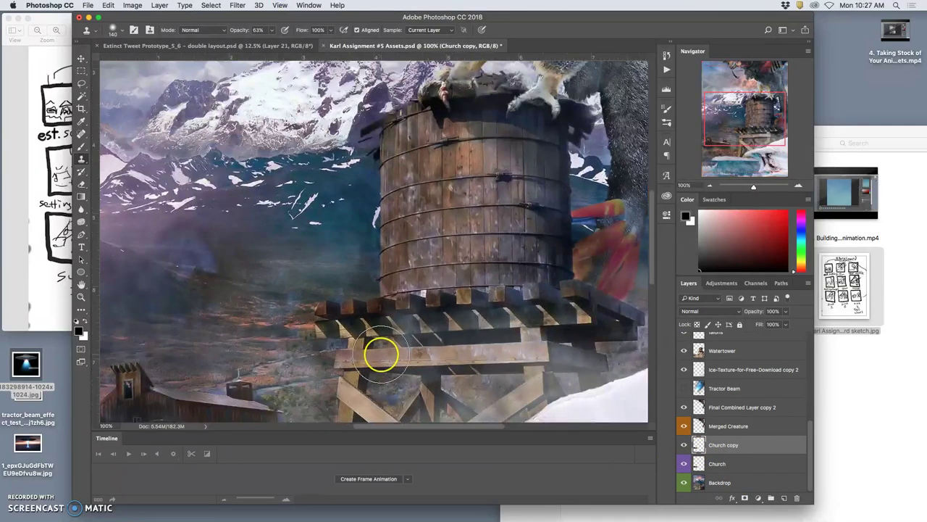
{"action": "key", "text": "super+plus"}
{"action": "scroll", "coordinate": [389, 349], "scroll_direction": "down", "scroll_amount": 10}
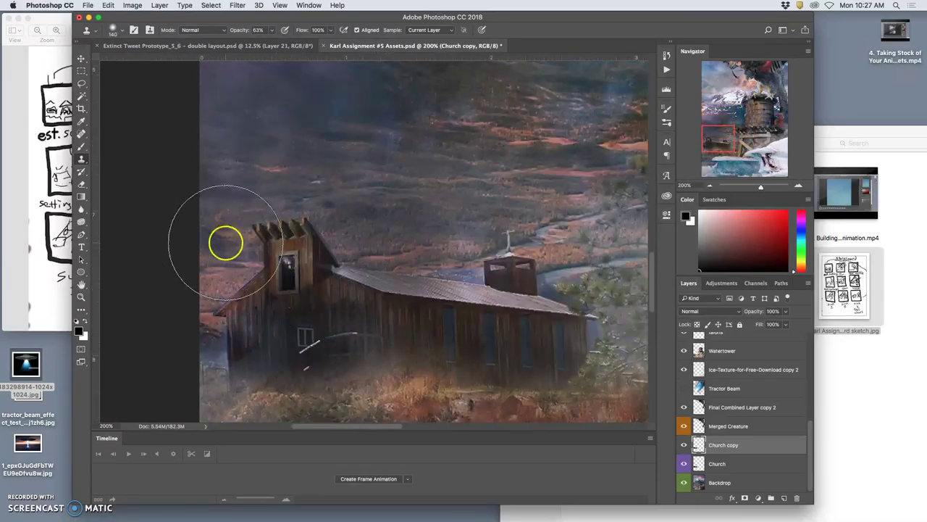
Step: Trace a Polygonal Lasso selection around the church roof and cupola
{"action": "left_click", "coordinate": [81, 83]}
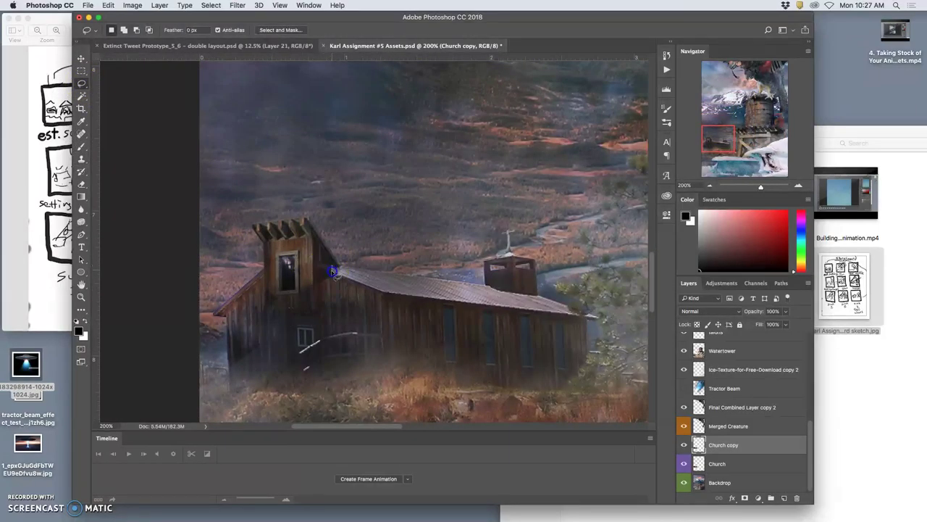
{"action": "left_click_drag", "start_coordinate": [82, 82], "coordinate": [107, 91]}
{"action": "left_click", "coordinate": [333, 270]}
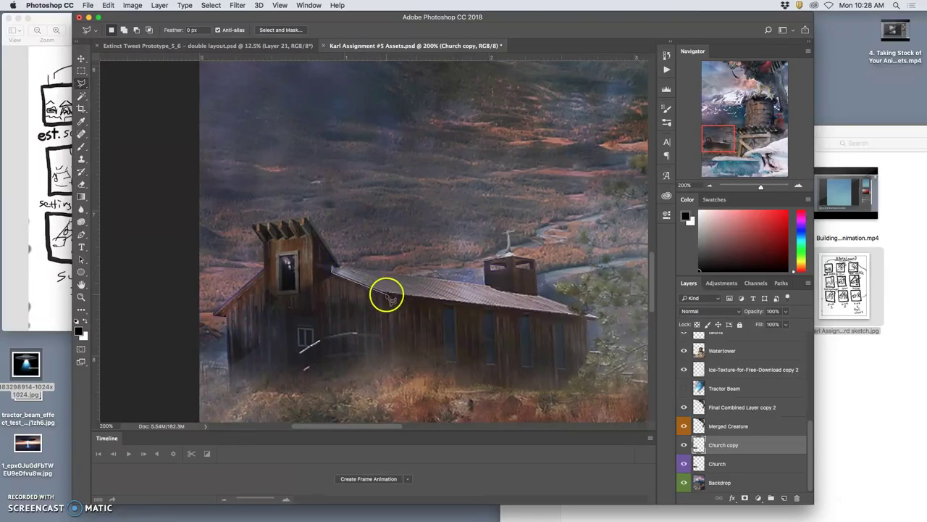
{"action": "left_click", "coordinate": [601, 319]}
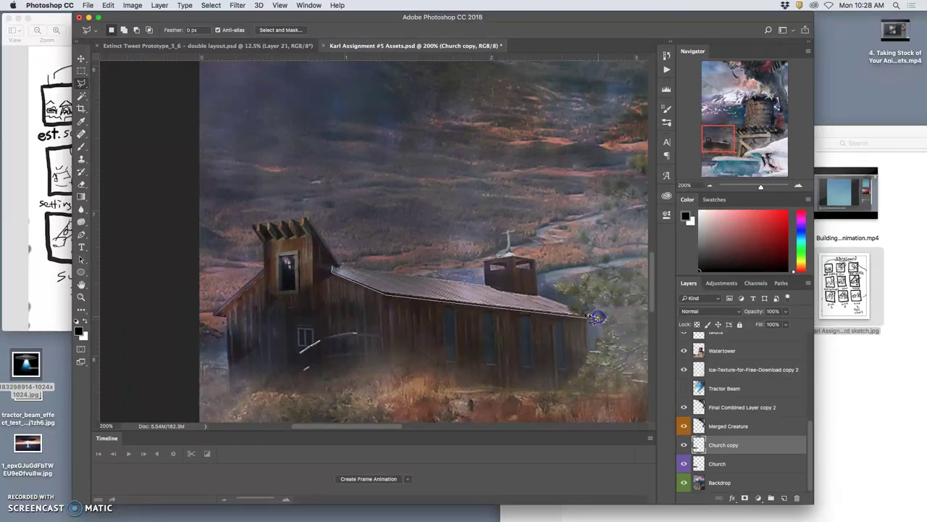
{"action": "left_click", "coordinate": [537, 294]}
{"action": "left_click", "coordinate": [537, 256]}
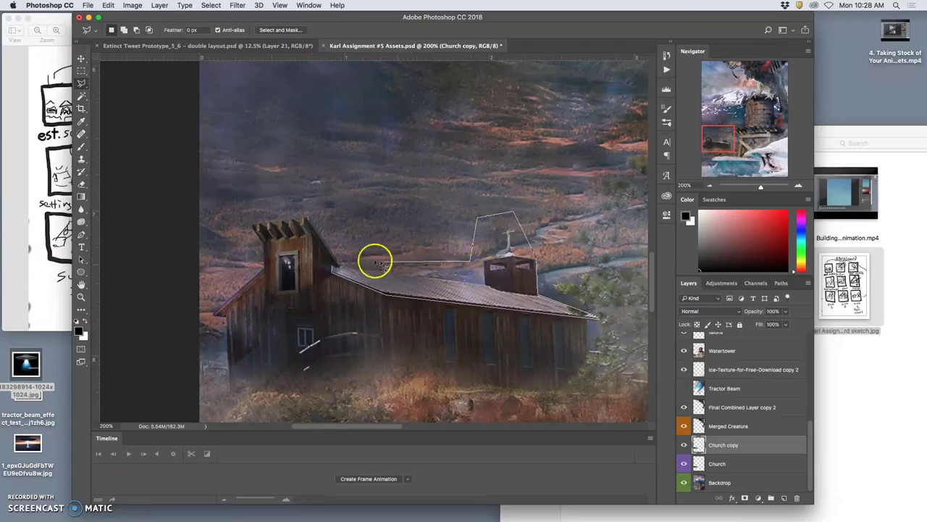
{"action": "left_click", "coordinate": [336, 271]}
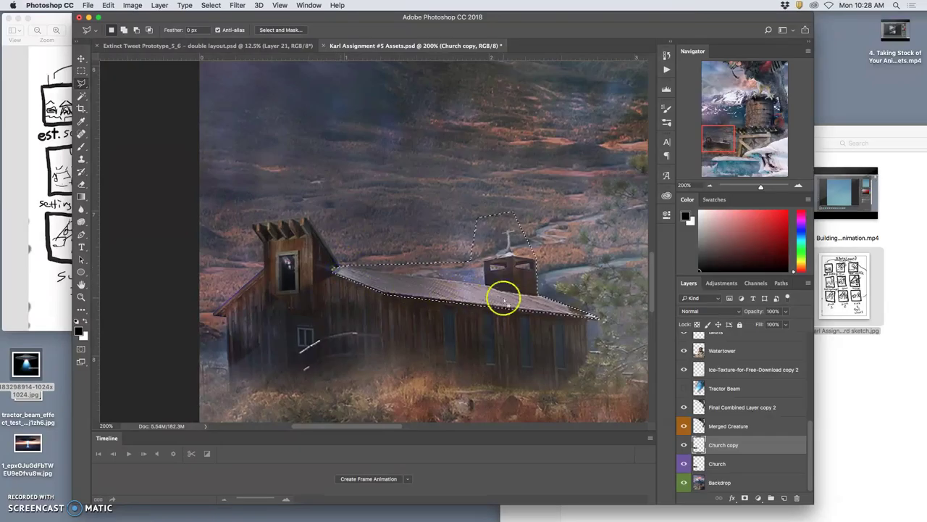
Step: Copy the roof selection from Church copy onto a new layer
{"action": "left_click", "coordinate": [684, 446]}
{"action": "left_click", "coordinate": [683, 446]}
{"action": "left_click", "coordinate": [683, 464]}
{"action": "left_click", "coordinate": [717, 444]}
{"action": "key", "text": "ctrl+j"}
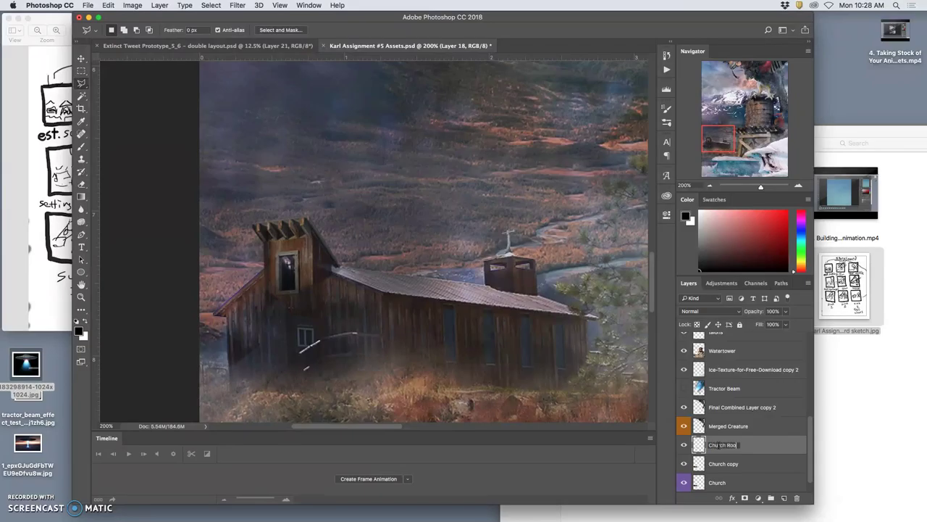
Step: Name the layer Church Roof, duplicate it, and select the roof by contiguous colour
{"action": "left_click", "coordinate": [755, 451]}
{"action": "key", "text": "ctrl+j"}
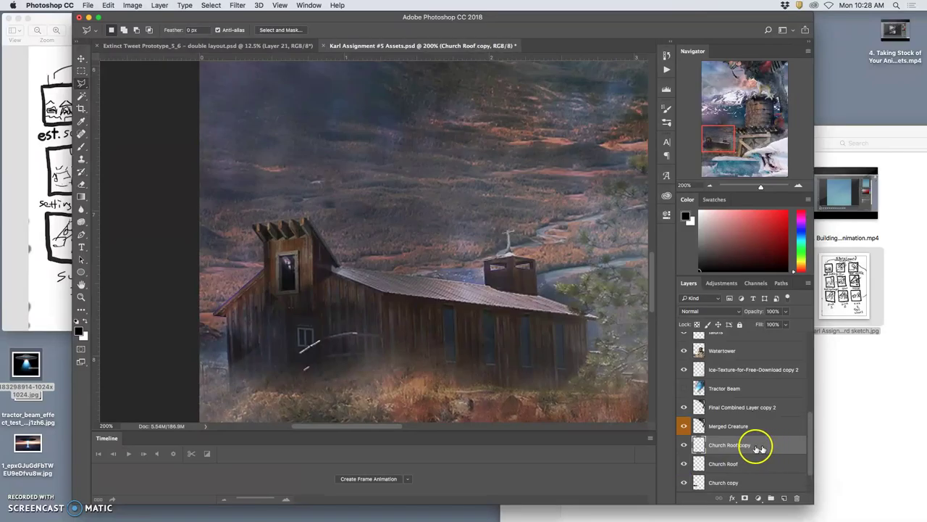
{"action": "left_click", "coordinate": [82, 94]}
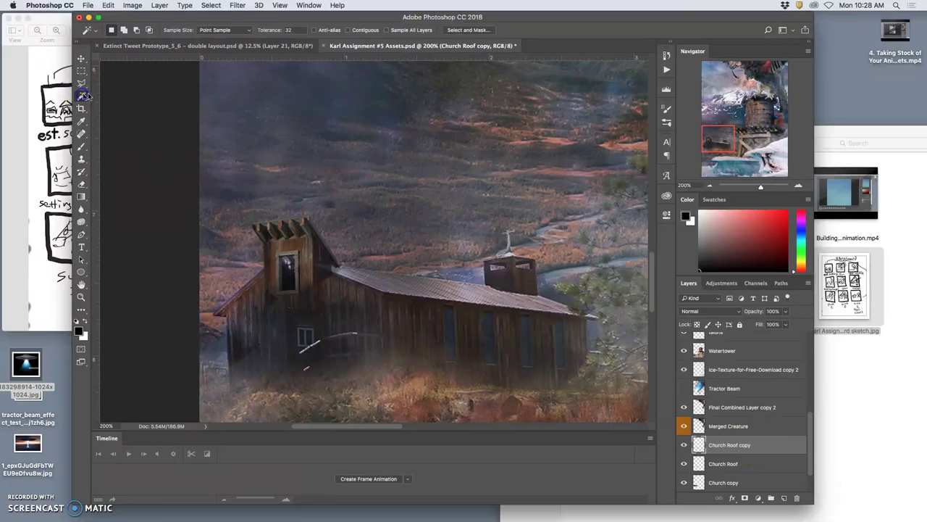
{"action": "left_click", "coordinate": [349, 30]}
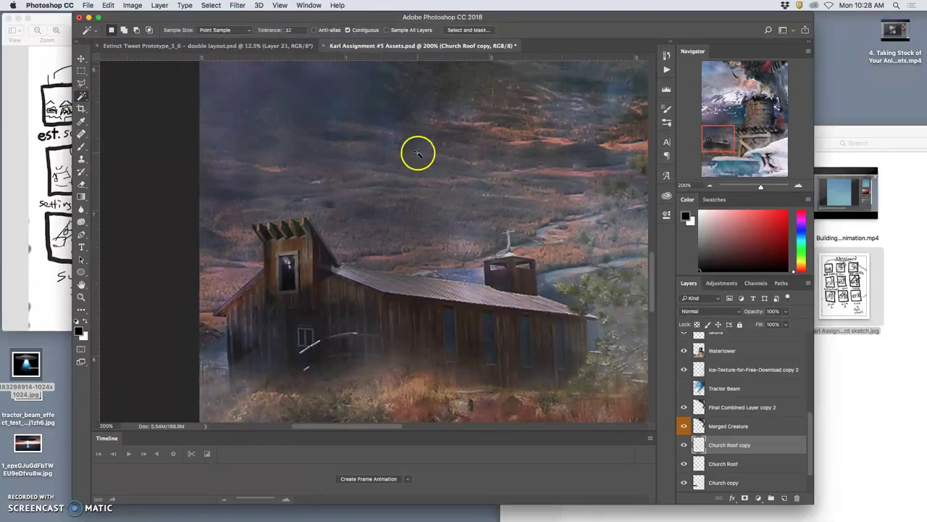
{"action": "left_click", "coordinate": [417, 155]}
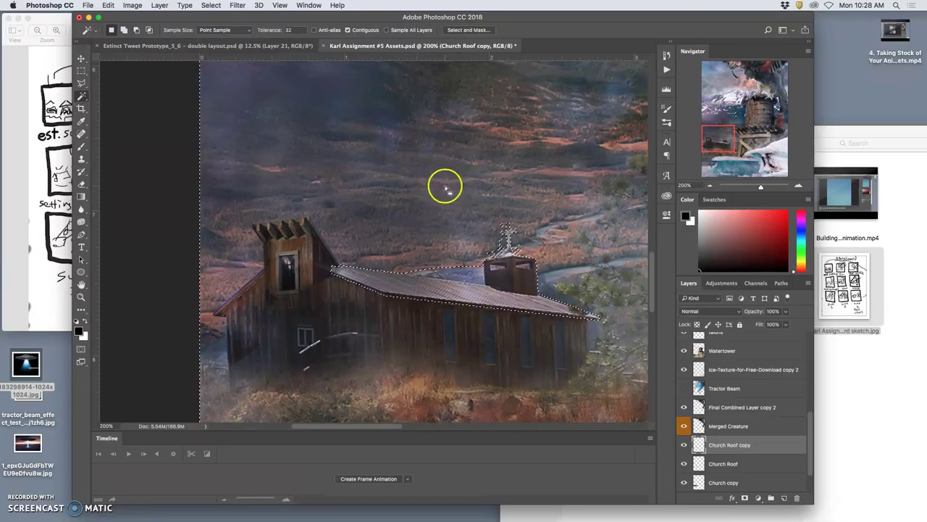
Step: Lasso a selection along the roof ridge over the sky
{"action": "left_click", "coordinate": [82, 84]}
{"action": "left_click", "coordinate": [488, 233]}
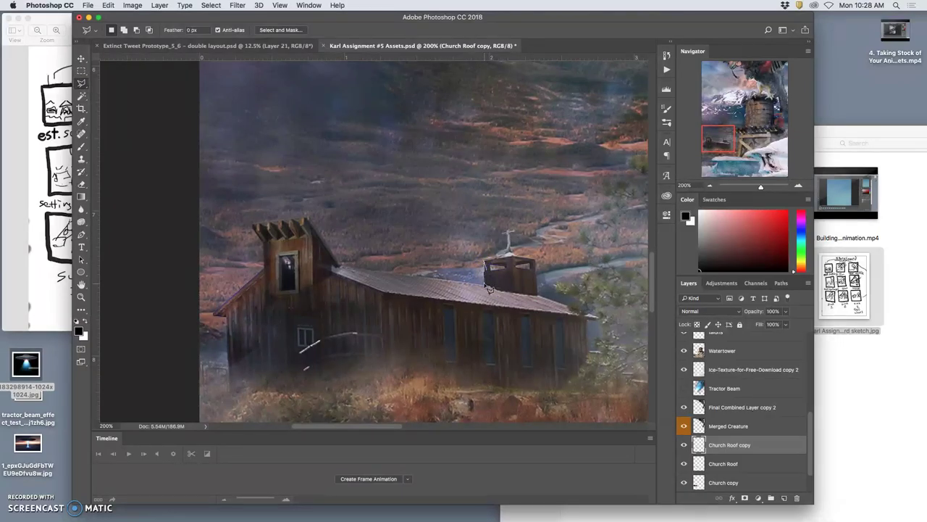
{"action": "mouse_move", "coordinate": [488, 288]}
{"action": "left_mouse_down"}
{"action": "mouse_move", "coordinate": [366, 269]}
{"action": "mouse_move", "coordinate": [380, 225]}
{"action": "mouse_move", "coordinate": [489, 227]}
{"action": "left_mouse_up"}
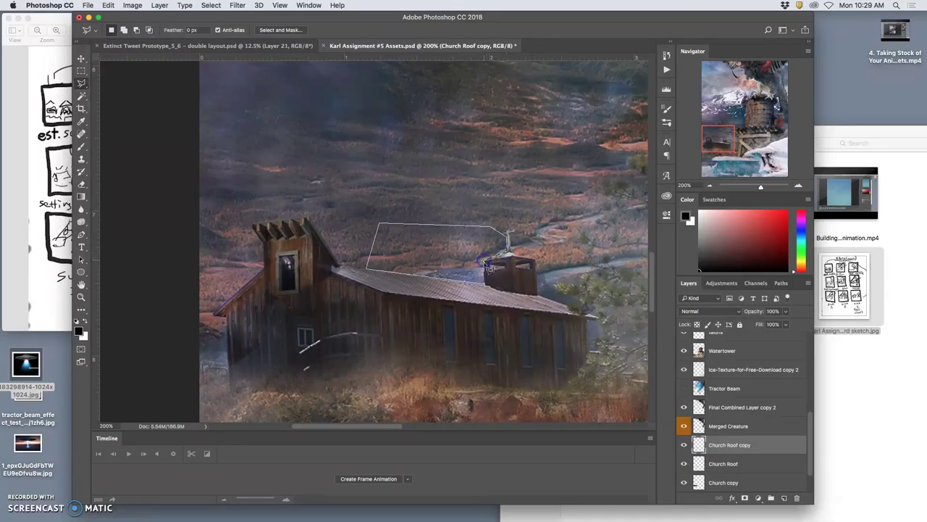
{"action": "left_click_drag", "start_coordinate": [485, 266], "coordinate": [480, 276]}
Step: Check the Church Roof layer, confirm the Church Roof copy name, and deselect
{"action": "left_click", "coordinate": [775, 451]}
{"action": "left_click", "coordinate": [742, 464]}
{"action": "left_click", "coordinate": [683, 464]}
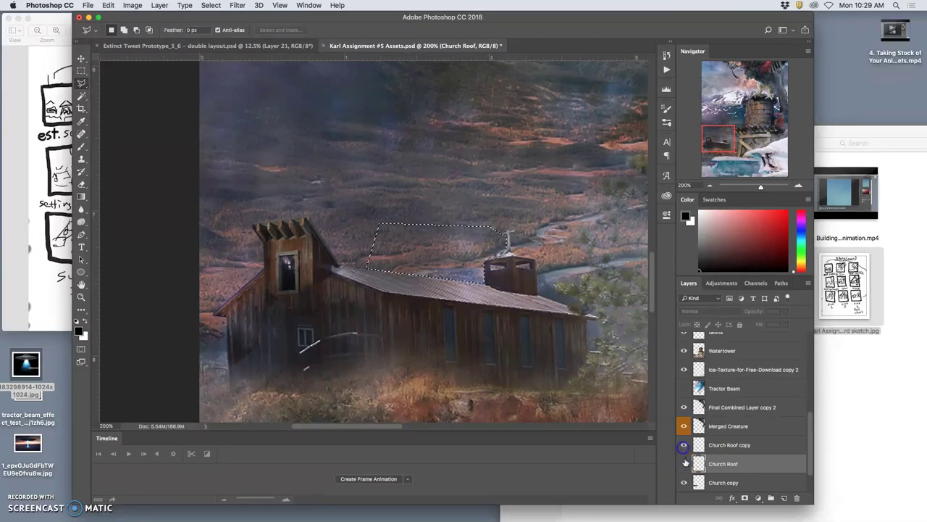
{"action": "left_click", "coordinate": [683, 464]}
{"action": "double_click", "coordinate": [725, 445]}
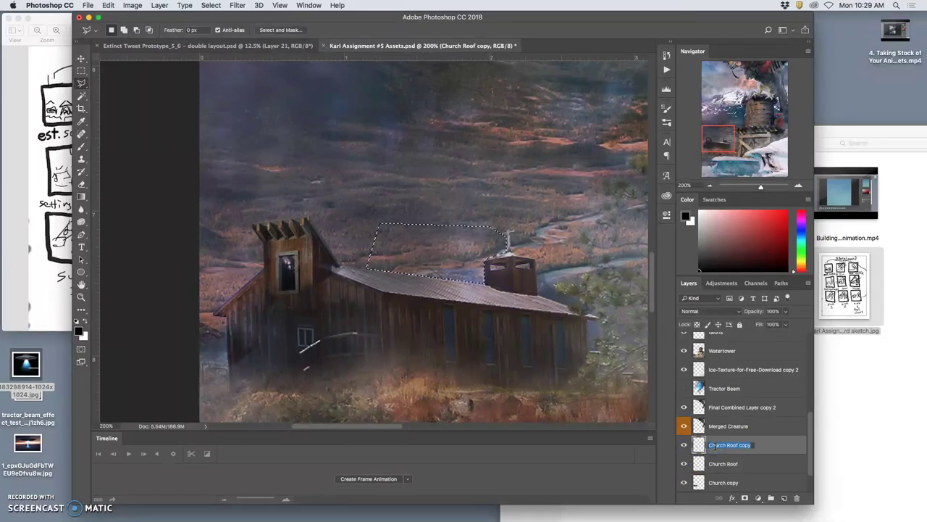
{"action": "key", "text": "Return"}
{"action": "key", "text": "super+d"}
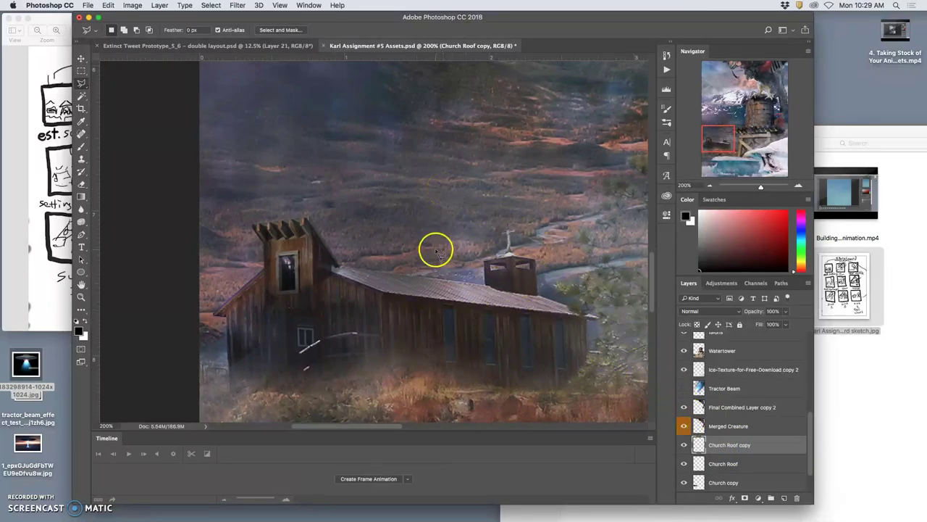
Step: Apply a black Color Overlay layer style to Church Roof copy
{"action": "left_click", "coordinate": [81, 95]}
{"action": "left_click", "coordinate": [430, 202]}
{"action": "key", "text": "super+d"}
{"action": "double_click", "coordinate": [765, 448]}
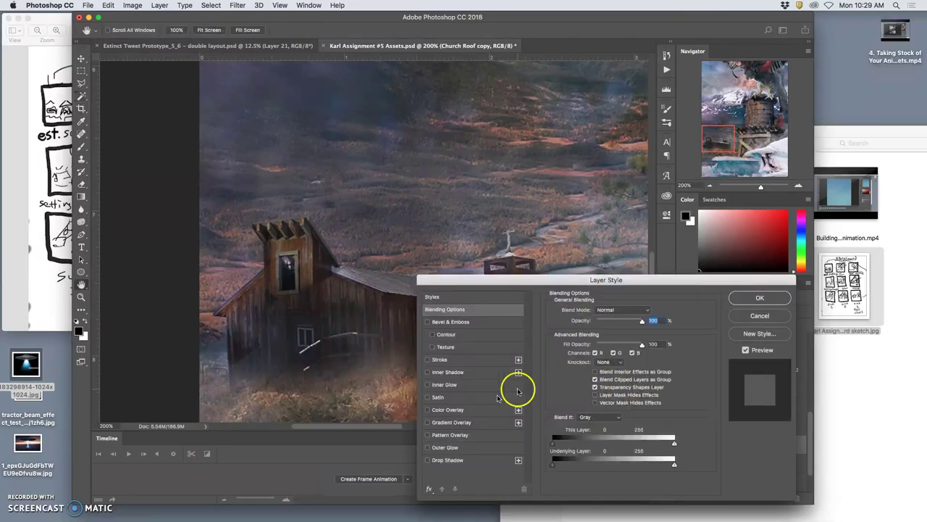
{"action": "left_click", "coordinate": [427, 410]}
{"action": "left_click", "coordinate": [445, 410]}
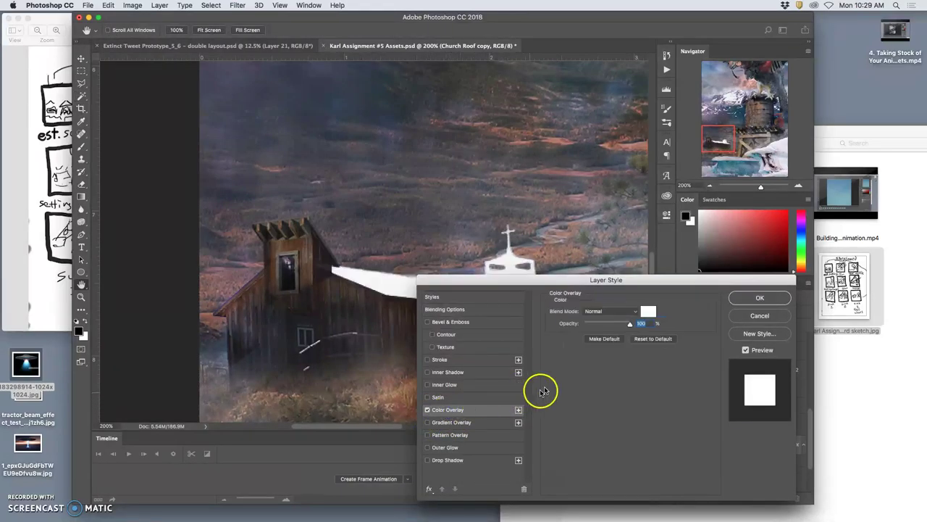
{"action": "left_click", "coordinate": [647, 312]}
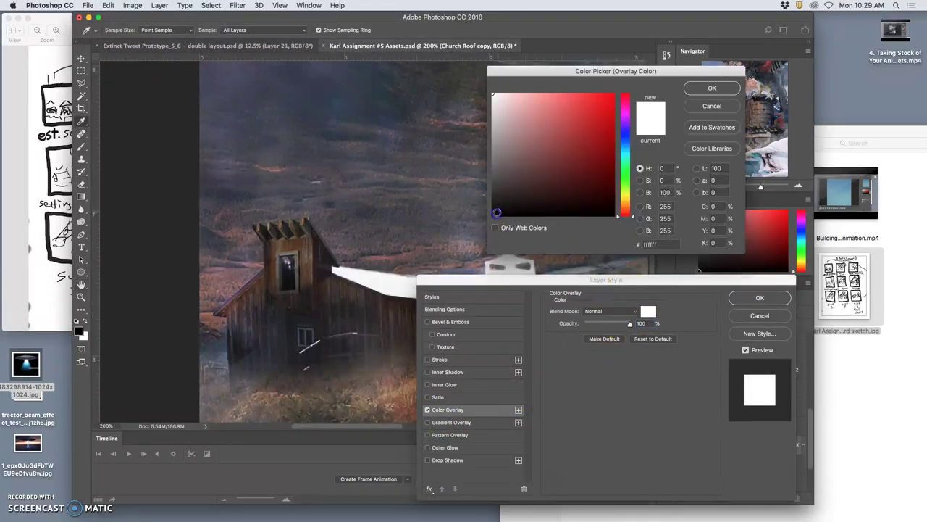
{"action": "left_click", "coordinate": [496, 214]}
{"action": "left_click", "coordinate": [712, 88]}
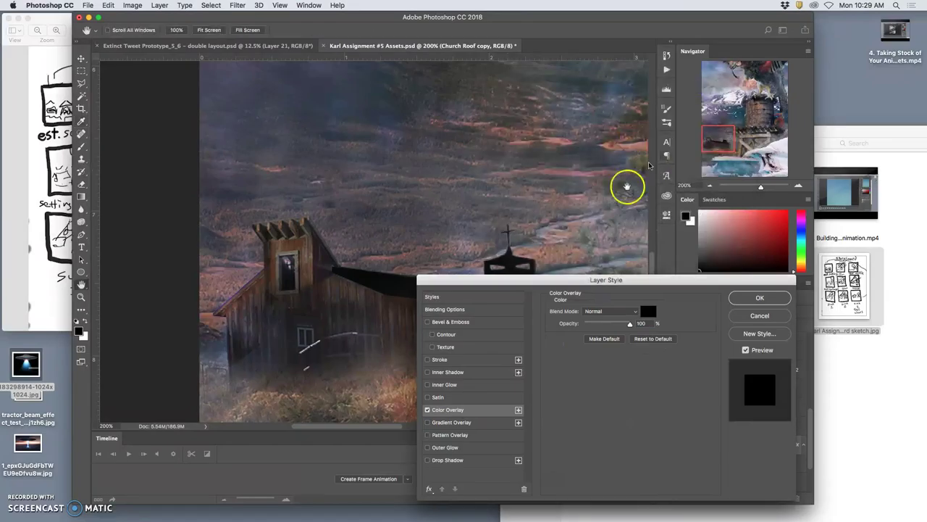
{"action": "left_click", "coordinate": [758, 297]}
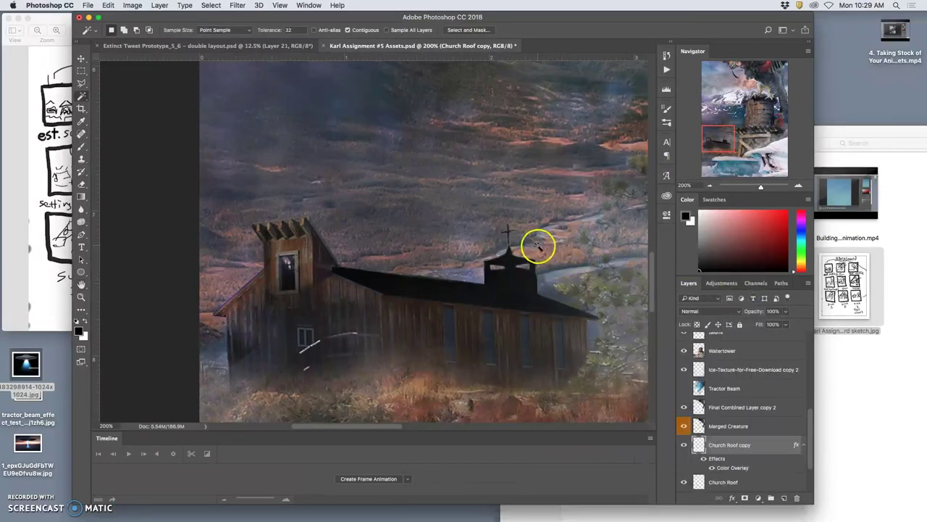
{"action": "left_click", "coordinate": [81, 84]}
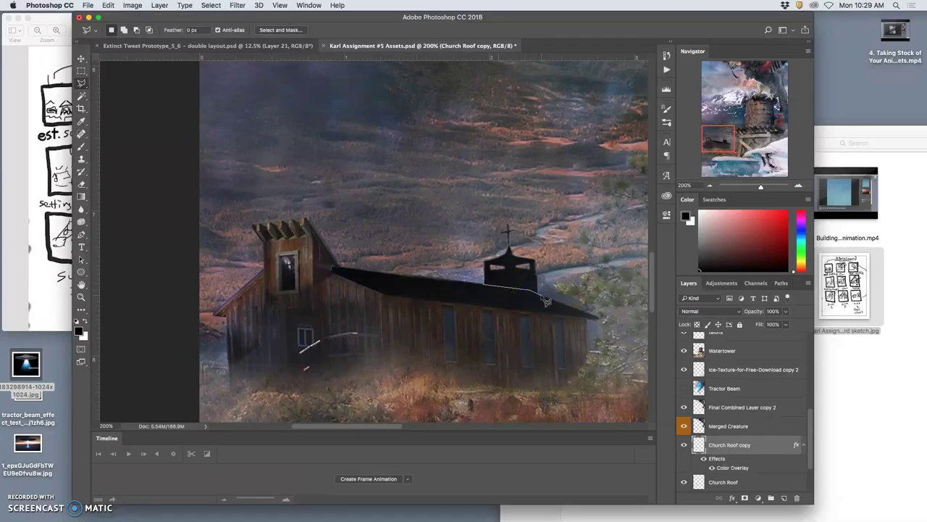
Step: Lasso the steeple and delete it from the black roof layer
{"action": "mouse_move", "coordinate": [547, 300]}
{"action": "left_mouse_down"}
{"action": "mouse_move", "coordinate": [542, 221]}
{"action": "mouse_move", "coordinate": [490, 212]}
{"action": "mouse_move", "coordinate": [473, 258]}
{"action": "mouse_move", "coordinate": [483, 284]}
{"action": "left_mouse_up"}
{"action": "key", "text": "Delete"}
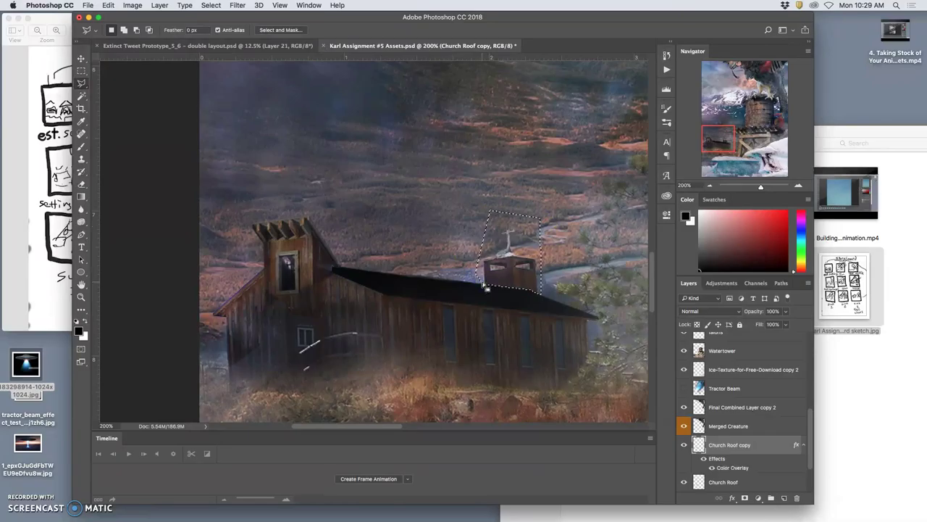
{"action": "mouse_move", "coordinate": [580, 272]}
{"action": "left_mouse_down"}
{"action": "mouse_move", "coordinate": [721, 369]}
{"action": "mouse_move", "coordinate": [744, 451]}
{"action": "mouse_move", "coordinate": [616, 376]}
{"action": "mouse_move", "coordinate": [534, 290]}
{"action": "left_mouse_up"}
{"action": "left_click", "coordinate": [536, 181]}
{"action": "scroll", "coordinate": [487, 304], "scroll_direction": "left", "scroll_amount": 5}
{"action": "scroll", "coordinate": [487, 305], "scroll_direction": "right", "scroll_amount": 2}
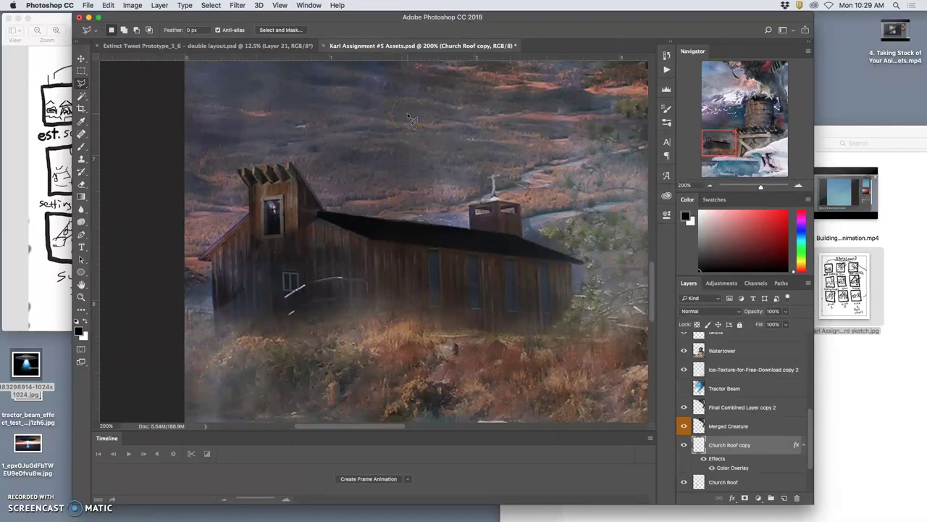
Step: Save, rename the layer Empty Church, and move it below Church Roof
{"action": "key", "text": "super+s"}
{"action": "double_click", "coordinate": [730, 444]}
{"action": "left_click", "coordinate": [768, 451]}
{"action": "left_click_drag", "start_coordinate": [746, 445], "coordinate": [745, 486]}
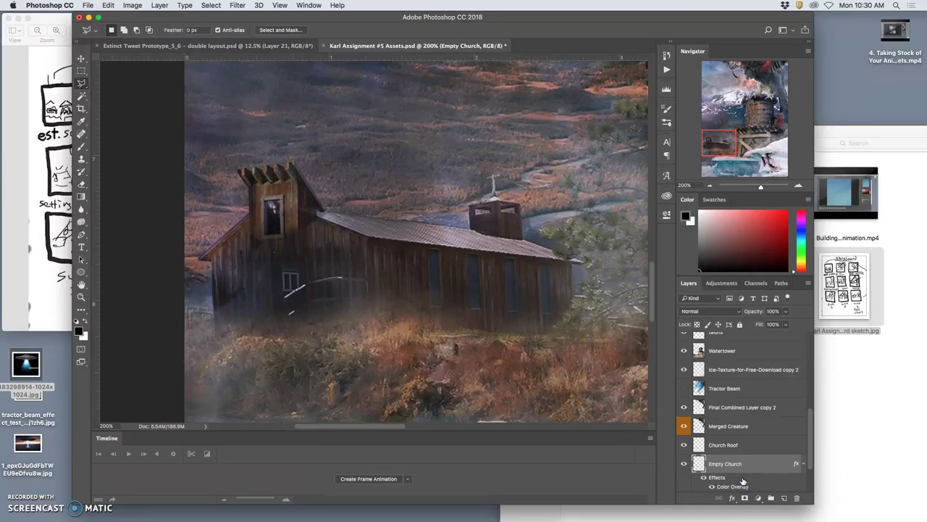
Step: Duplicate the Church Roof layer after dismissing two empty-selection alerts
{"action": "left_click", "coordinate": [735, 442]}
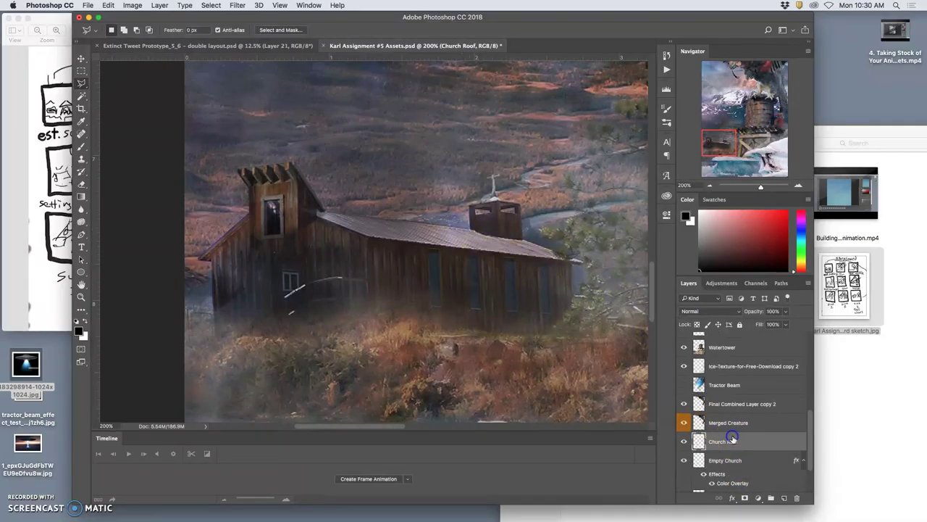
{"action": "key", "text": "super+j"}
{"action": "left_click", "coordinate": [540, 180]}
{"action": "key", "text": "super+j"}
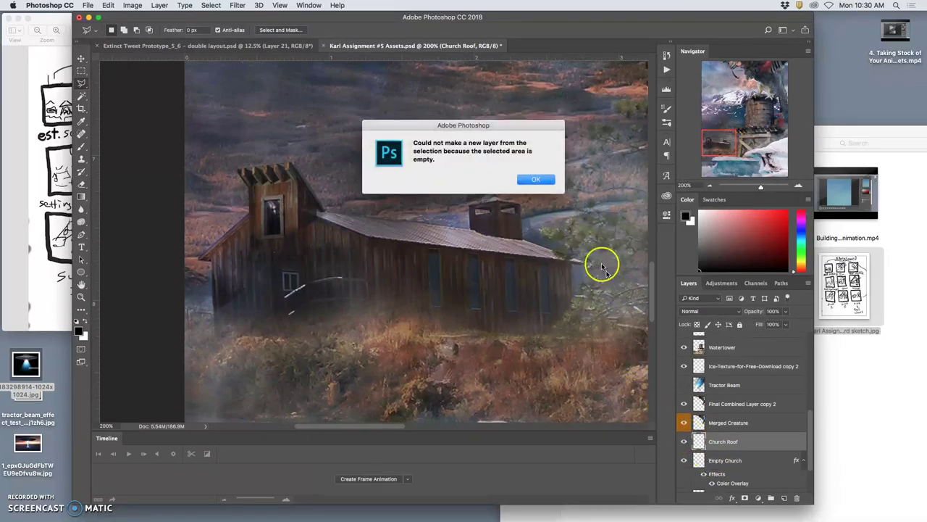
{"action": "left_click", "coordinate": [537, 180]}
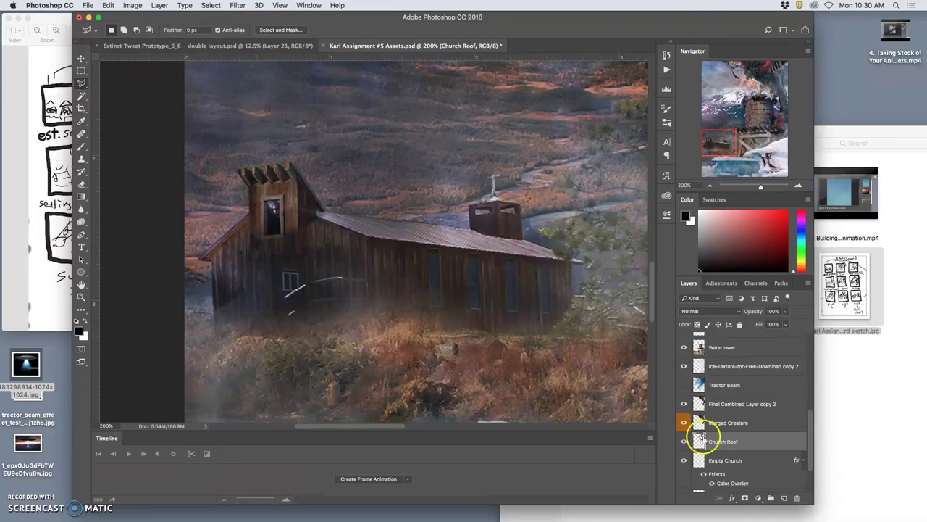
{"action": "key", "text": "super+j"}
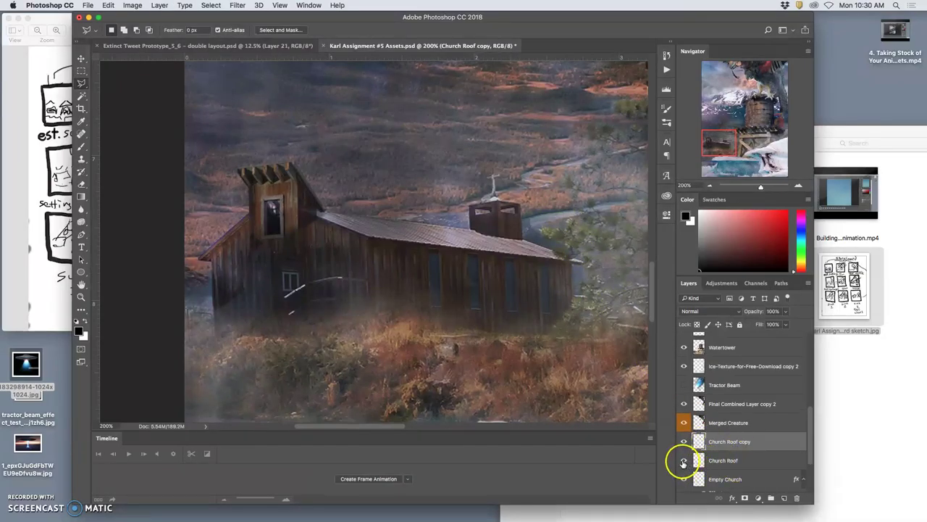
Step: Free-transform the roof copy, squashing it to about 80% height and distorting its top corners
{"action": "key", "text": "super+t"}
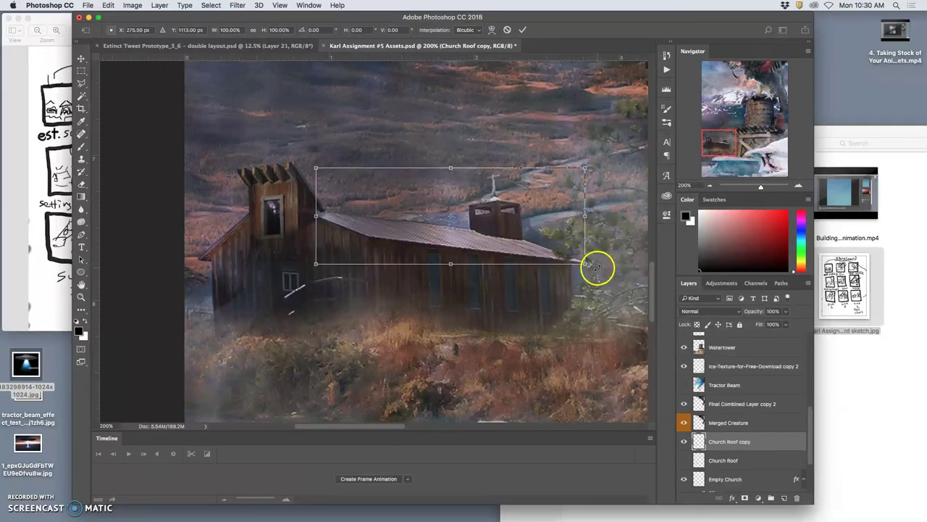
{"action": "left_click_drag", "start_coordinate": [595, 268], "coordinate": [574, 261]}
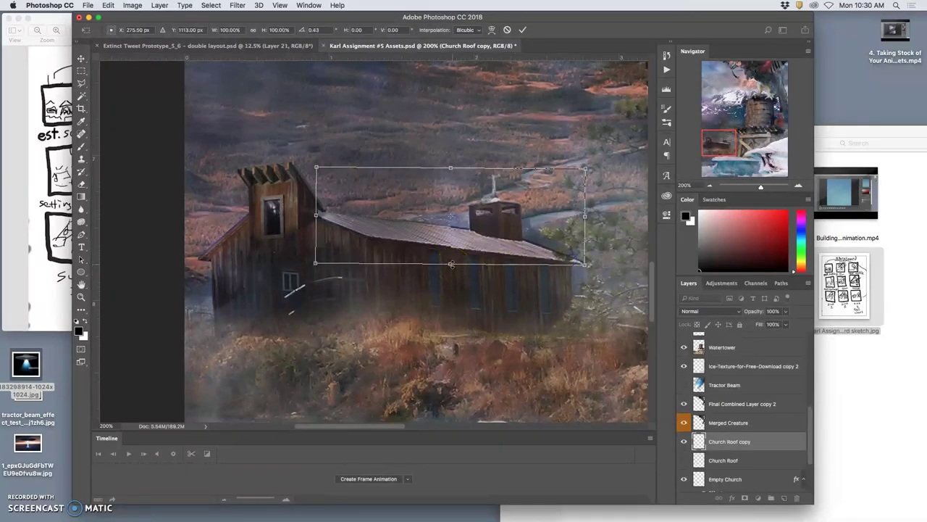
{"action": "left_click_drag", "start_coordinate": [451, 264], "coordinate": [450, 244]}
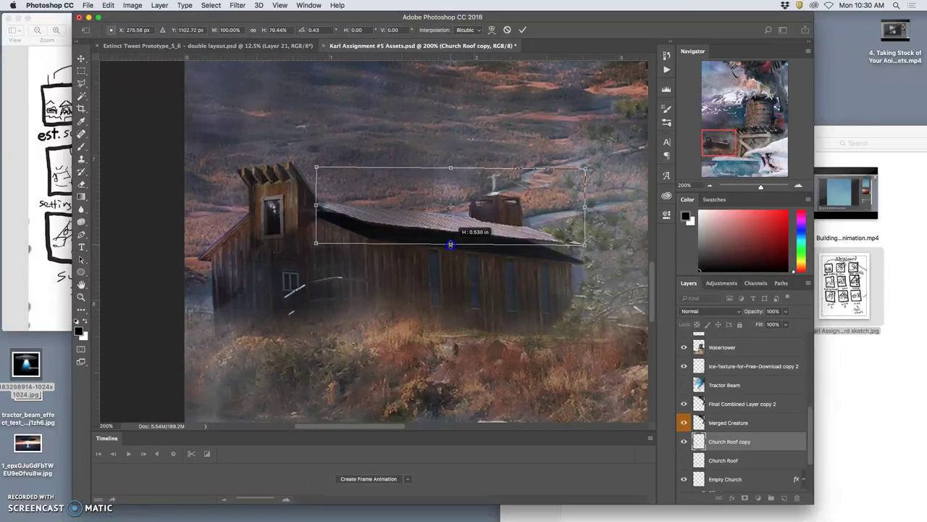
{"action": "right_click", "coordinate": [353, 183]}
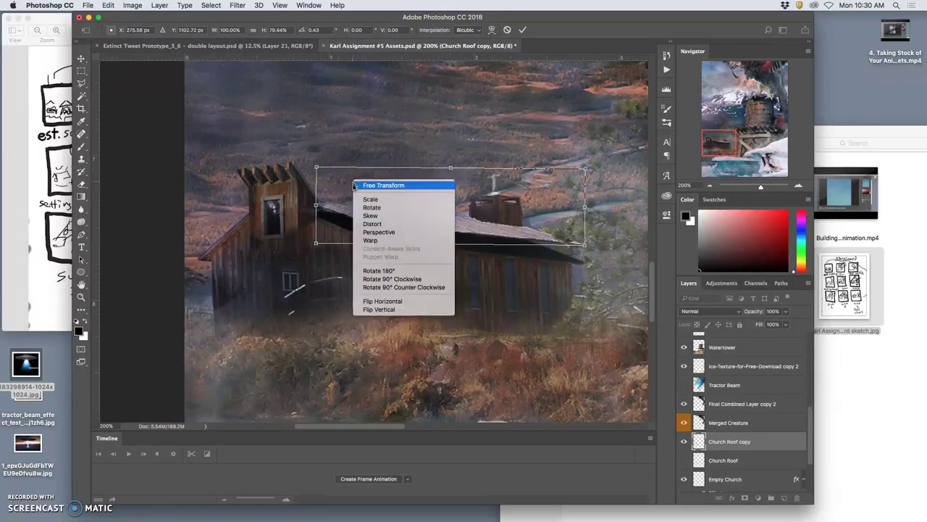
{"action": "left_click", "coordinate": [367, 224]}
{"action": "left_click_drag", "start_coordinate": [316, 169], "coordinate": [316, 180]}
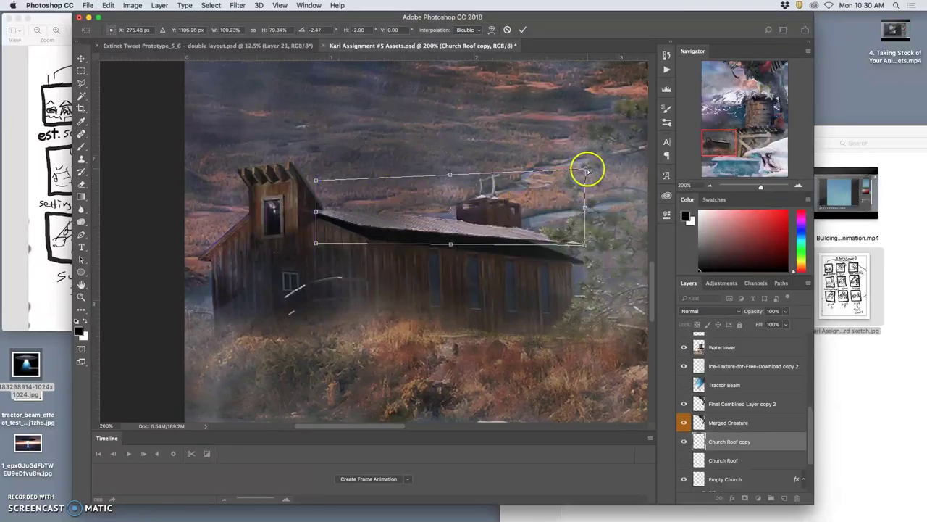
{"action": "left_click_drag", "start_coordinate": [585, 169], "coordinate": [578, 174]}
Step: Fine-tune the right-side corners into a sagging droop and commit the distortion
{"action": "right_click", "coordinate": [571, 187]}
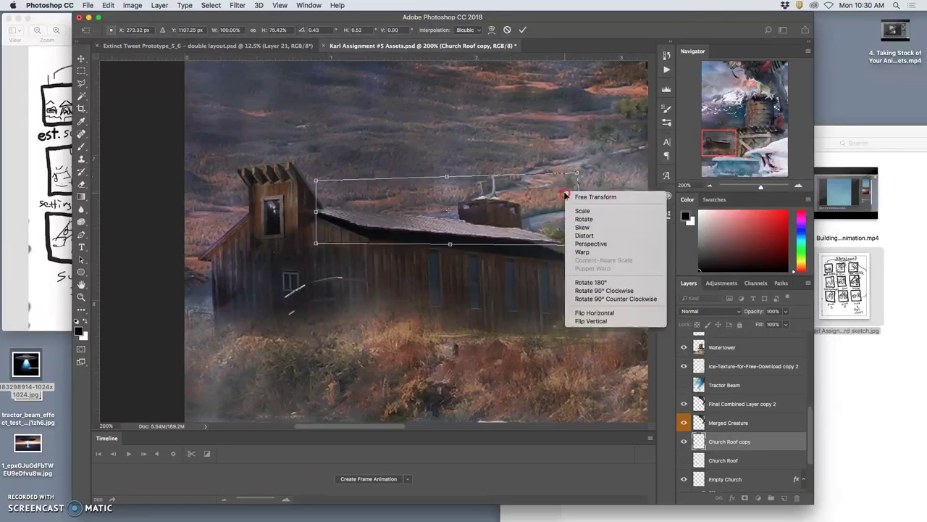
{"action": "left_click", "coordinate": [573, 190]}
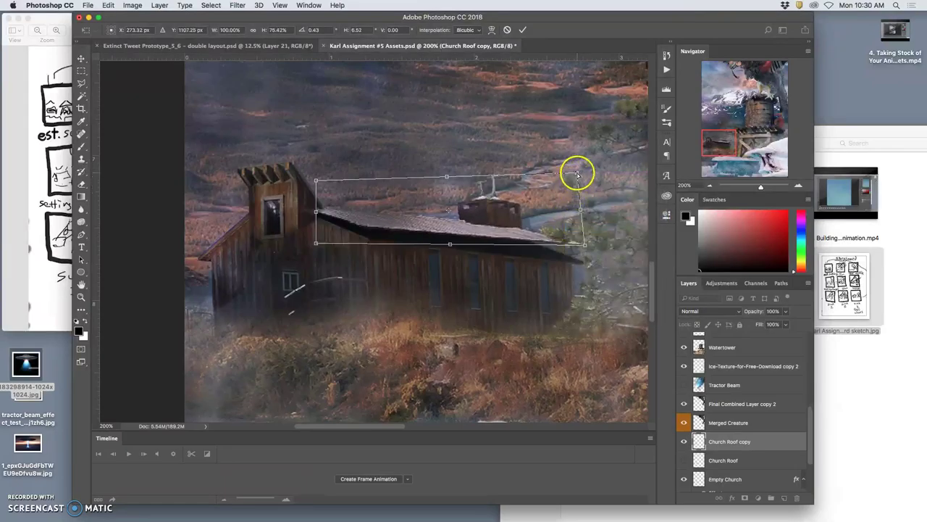
{"action": "left_click_drag", "start_coordinate": [577, 174], "coordinate": [575, 173]}
{"action": "left_click_drag", "start_coordinate": [583, 245], "coordinate": [582, 250]}
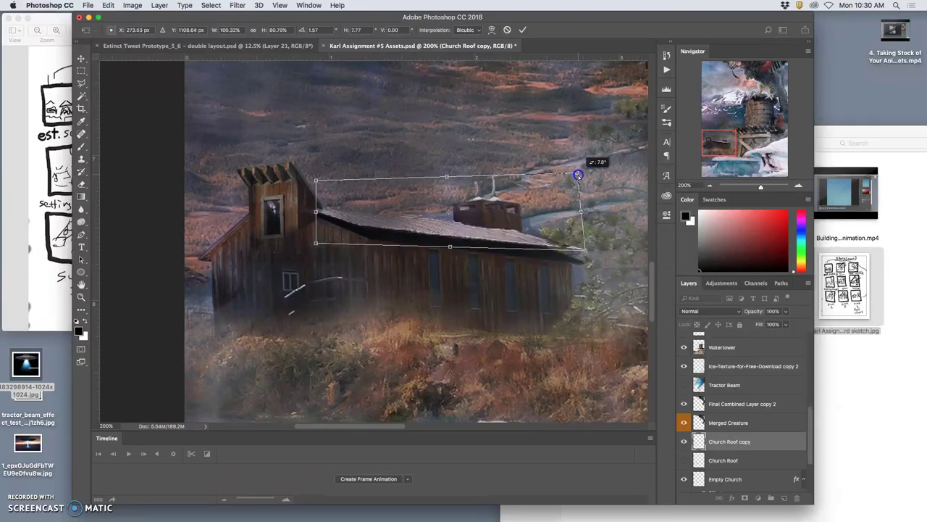
{"action": "left_click_drag", "start_coordinate": [579, 175], "coordinate": [580, 178]}
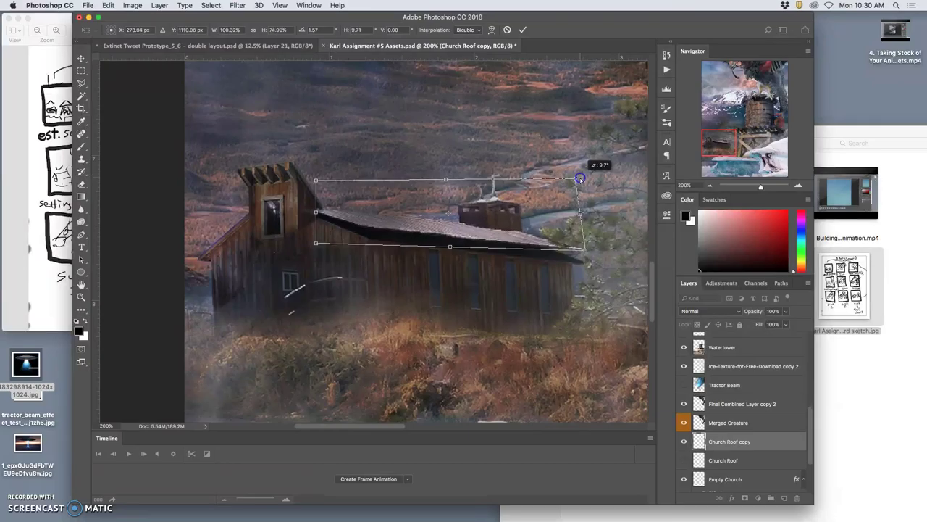
{"action": "key", "text": "Return"}
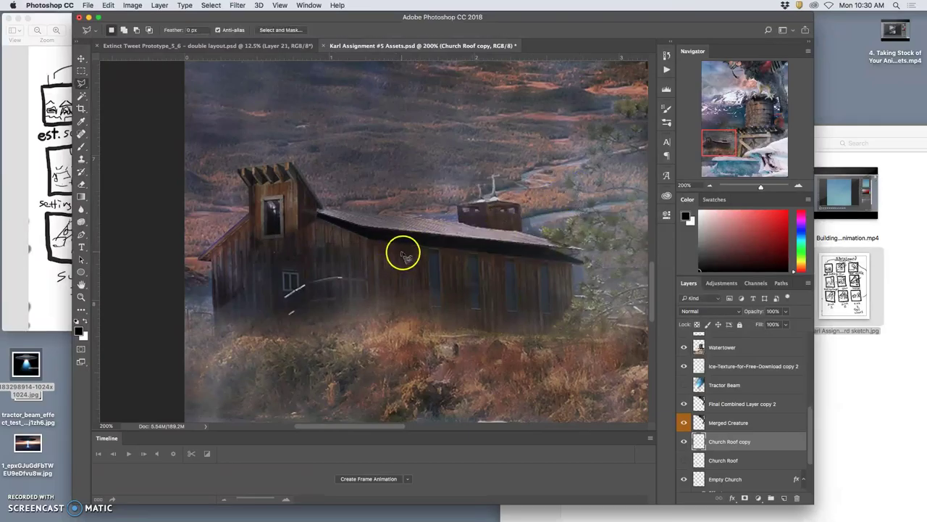
Step: Compare the church layers, leaving Church copy hidden and Church visible
{"action": "scroll", "coordinate": [724, 459], "scroll_direction": "down", "scroll_amount": 4}
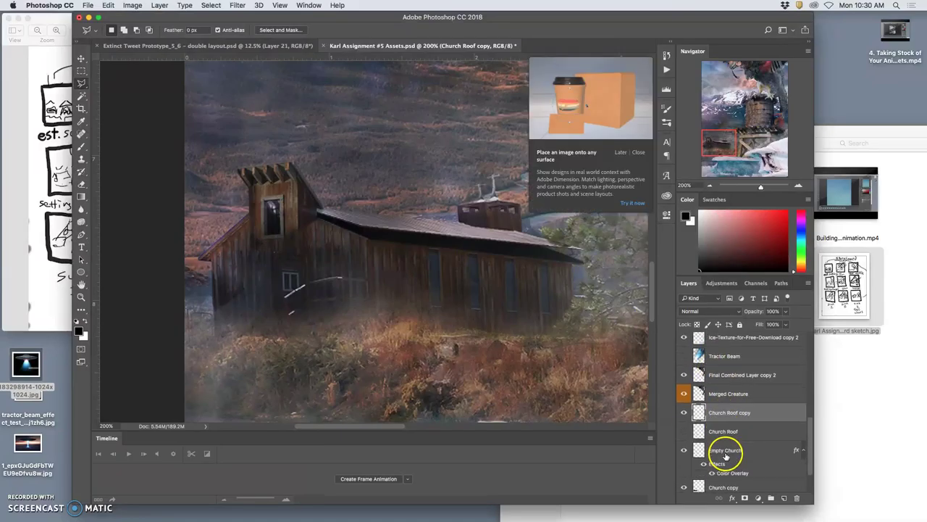
{"action": "left_click", "coordinate": [714, 458]}
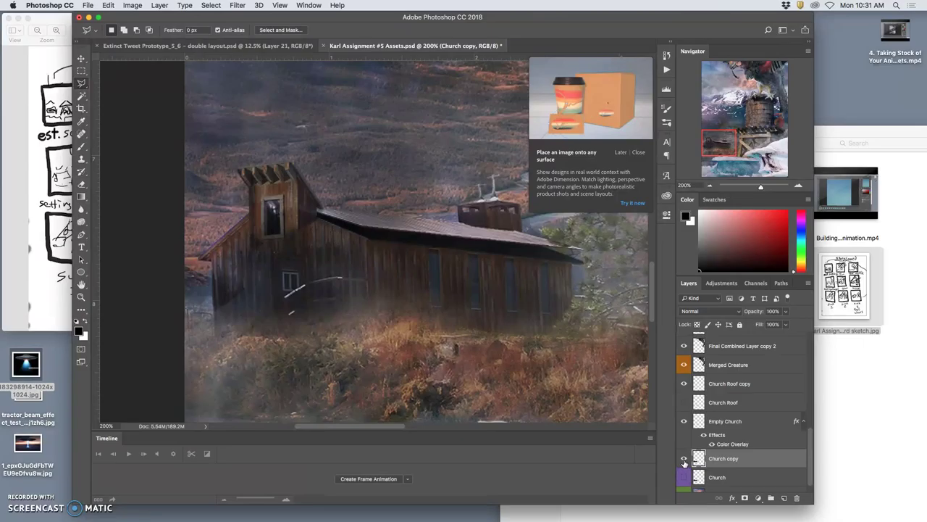
{"action": "left_click", "coordinate": [684, 461]}
{"action": "left_click", "coordinate": [684, 462]}
{"action": "left_click", "coordinate": [684, 462]}
{"action": "left_click", "coordinate": [684, 477]}
{"action": "left_click", "coordinate": [684, 478]}
{"action": "left_click", "coordinate": [717, 477]}
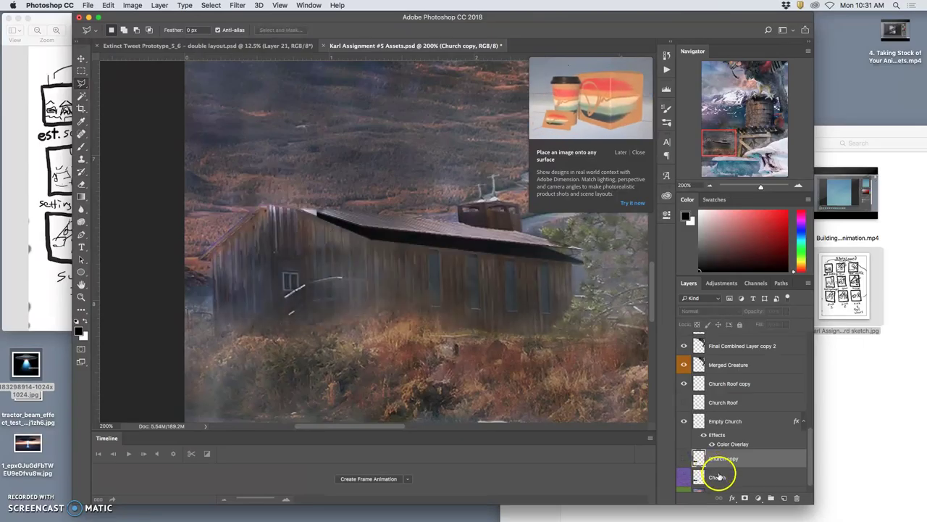
{"action": "left_click", "coordinate": [683, 478]}
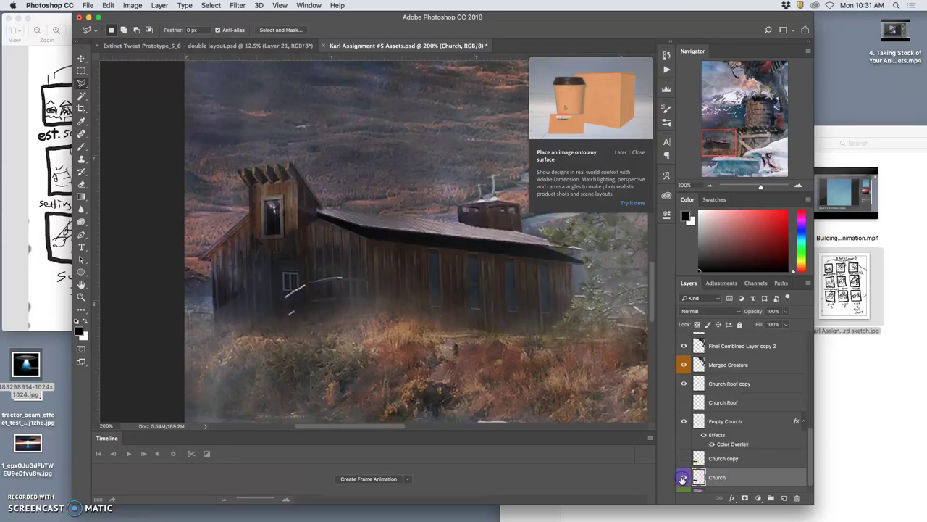
{"action": "left_click", "coordinate": [684, 478]}
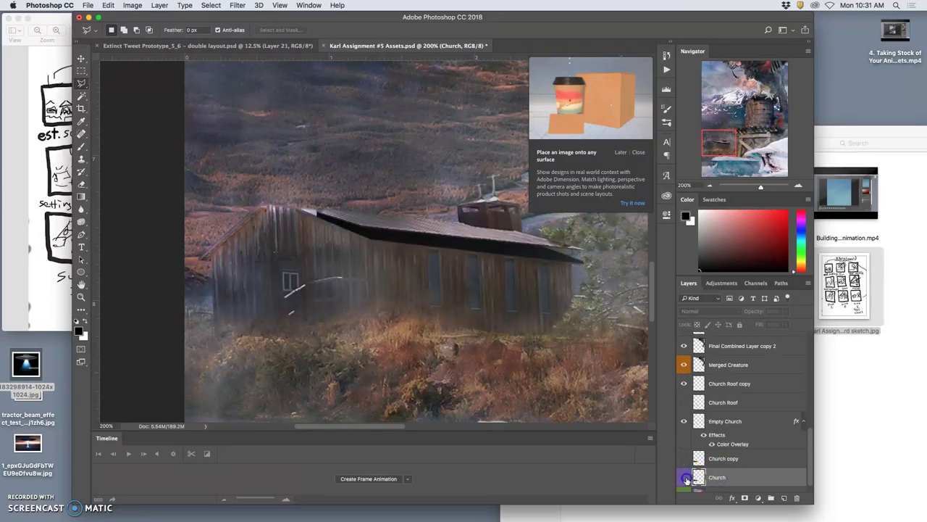
{"action": "left_click", "coordinate": [684, 477]}
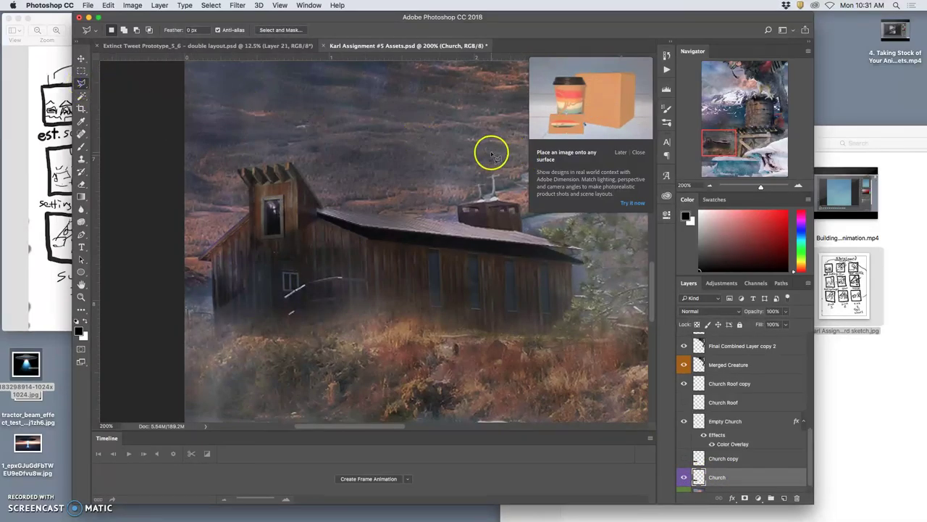
Step: Outline the chimney on the church roof with a polygonal lasso selection
{"action": "left_click", "coordinate": [451, 210]}
{"action": "left_click", "coordinate": [453, 224]}
{"action": "left_click", "coordinate": [532, 233]}
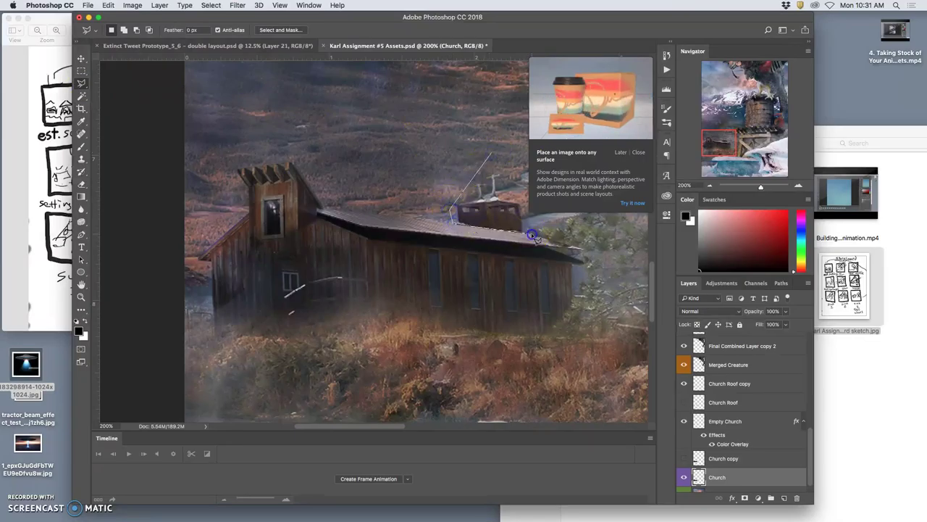
{"action": "left_click", "coordinate": [526, 176]}
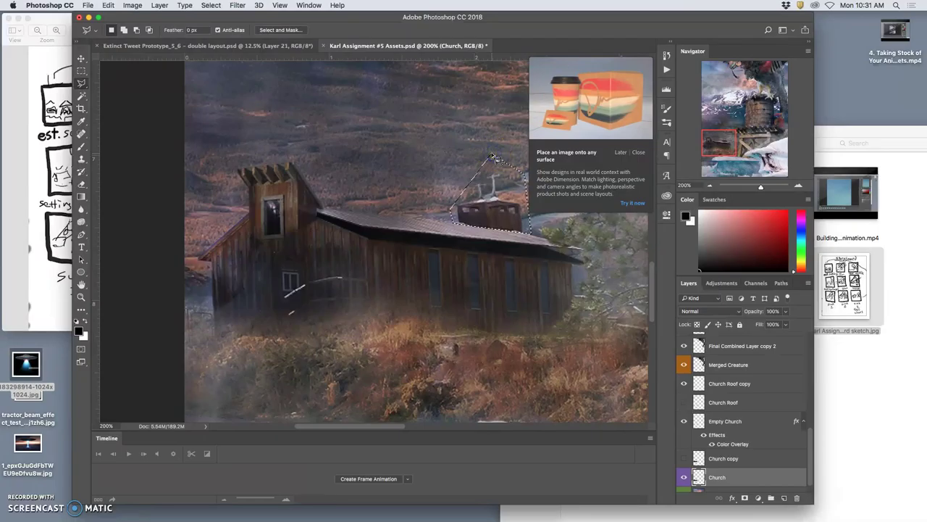
Step: Show Church copy again and make Backdrop the active layer
{"action": "left_click", "coordinate": [684, 458]}
{"action": "left_click", "coordinate": [716, 461]}
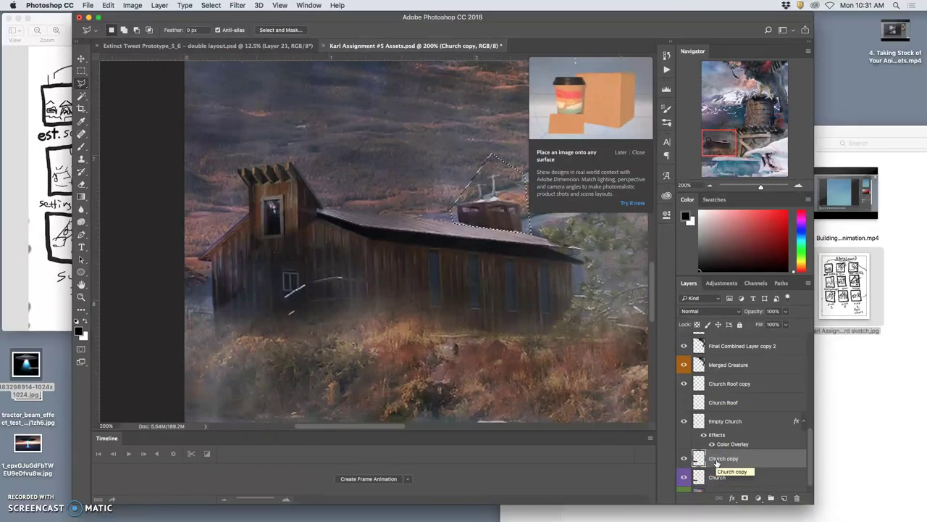
{"action": "left_click_drag", "start_coordinate": [716, 462], "coordinate": [714, 466]}
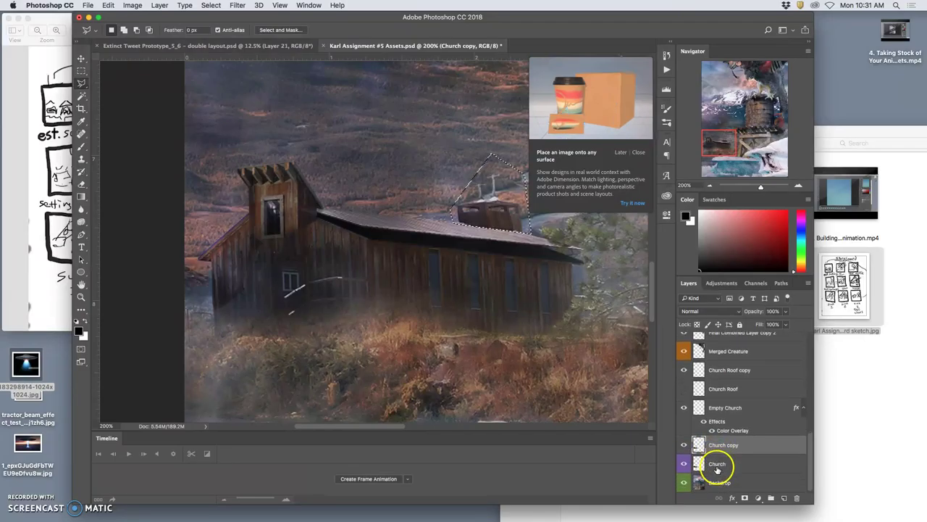
{"action": "left_click", "coordinate": [683, 485]}
{"action": "left_click", "coordinate": [683, 482]}
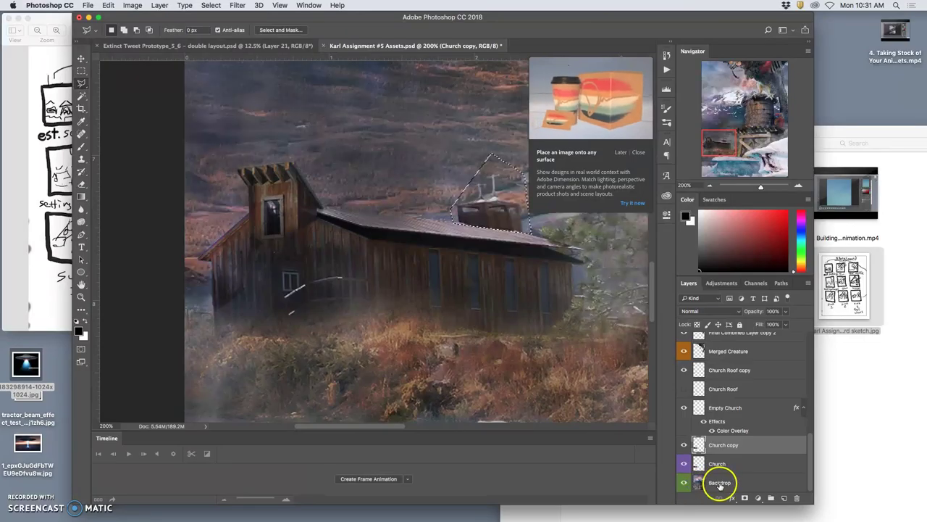
{"action": "left_click", "coordinate": [721, 483]}
{"action": "scroll", "coordinate": [520, 203], "scroll_direction": "right", "scroll_amount": 5}
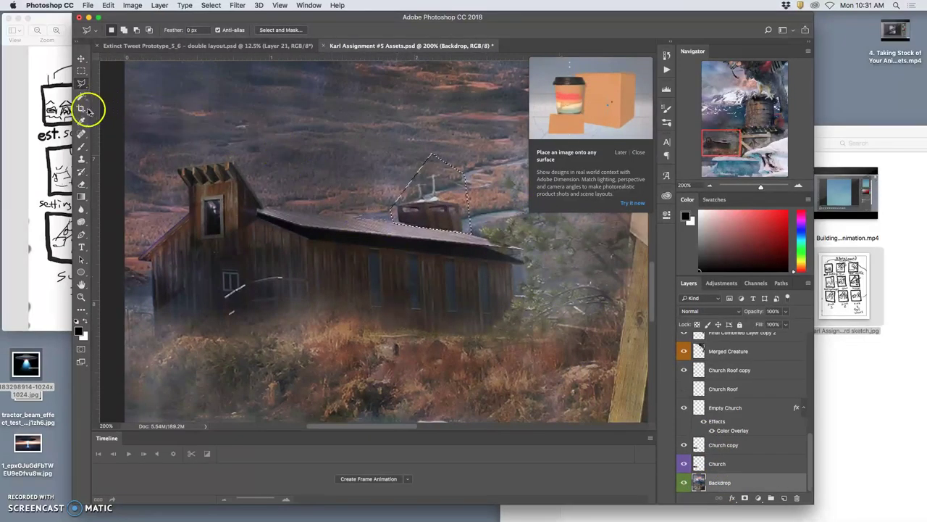
Step: Clear the chimney selection and hide the Church Roof copy layer
{"action": "left_click", "coordinate": [81, 158]}
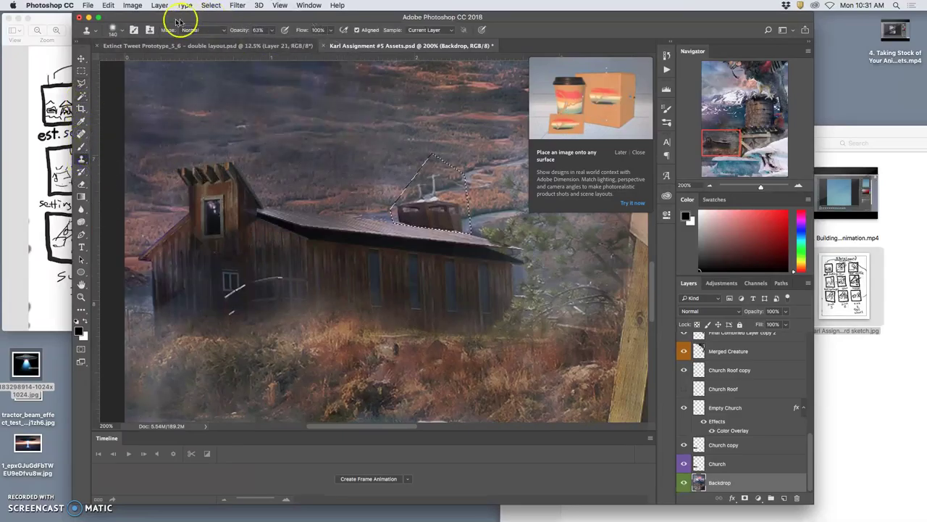
{"action": "left_click", "coordinate": [115, 29]}
{"action": "left_click", "coordinate": [143, 59]}
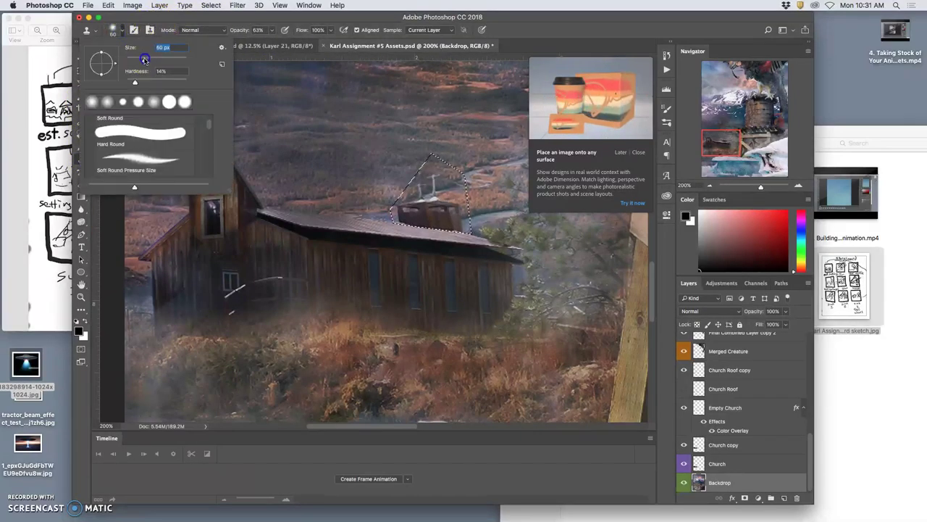
{"action": "left_click", "coordinate": [320, 134]}
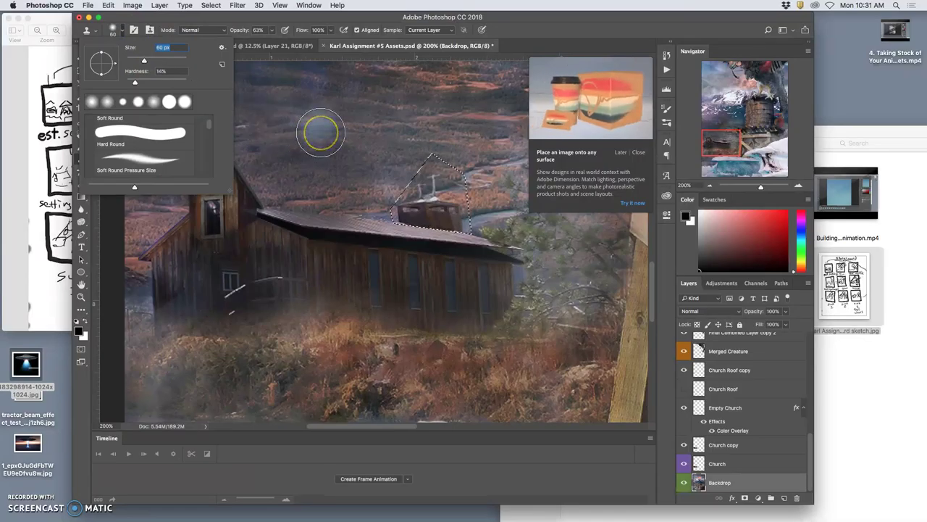
{"action": "key", "text": "ctrl+d"}
{"action": "left_click", "coordinate": [327, 134]}
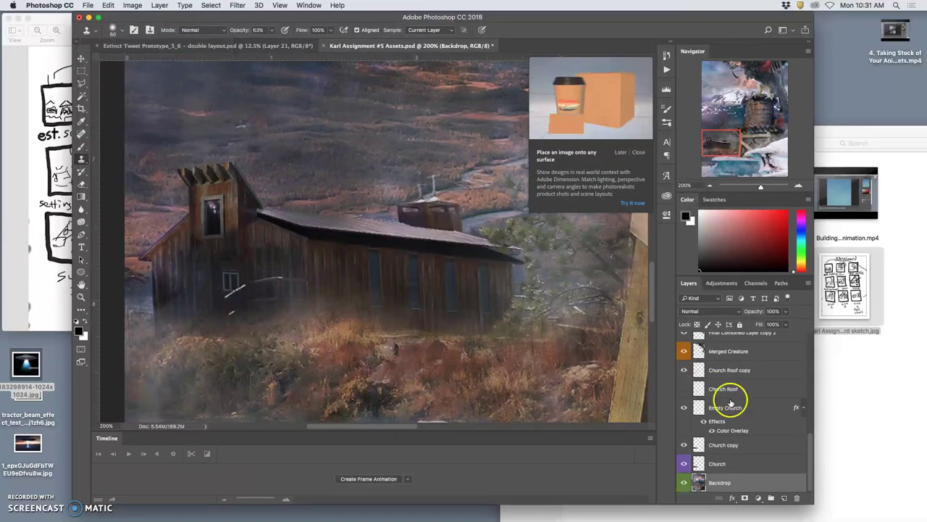
{"action": "left_click", "coordinate": [685, 370]}
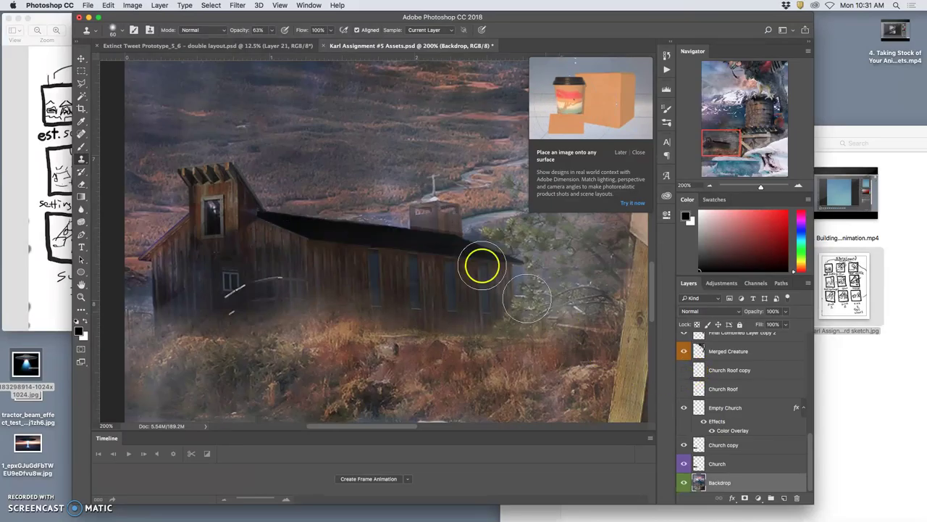
Step: Heal away the backdrop chimney with a Spot Healing Brush of about 23 px
{"action": "left_click", "coordinate": [82, 135]}
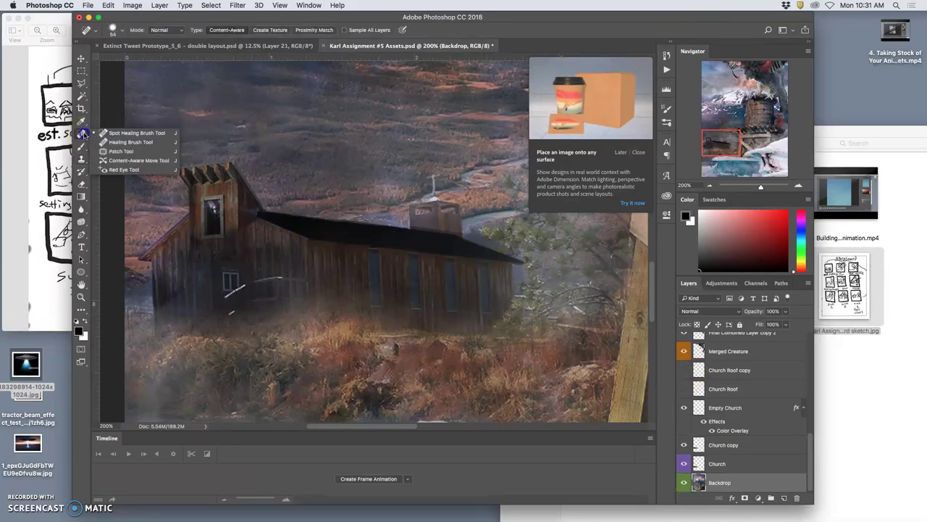
{"action": "left_click", "coordinate": [113, 135]}
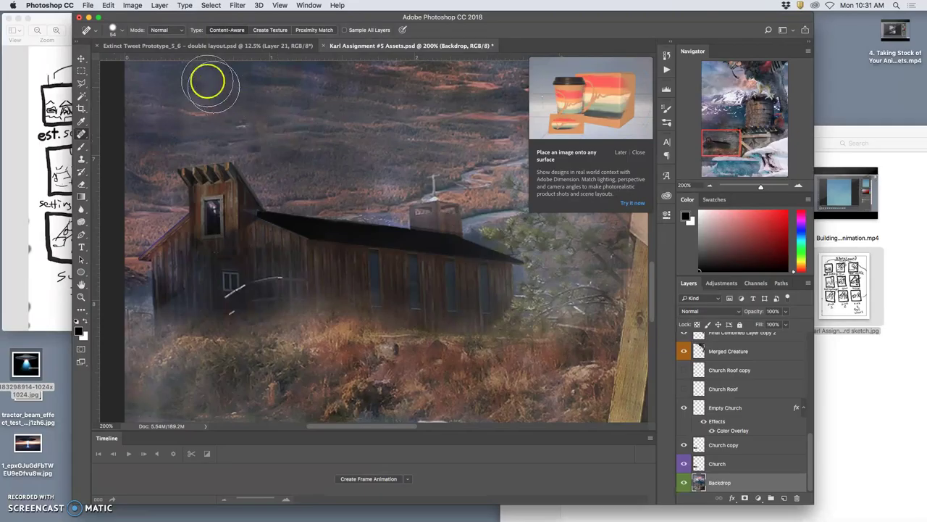
{"action": "left_click", "coordinate": [113, 30]}
{"action": "left_click_drag", "start_coordinate": [101, 55], "coordinate": [99, 56]}
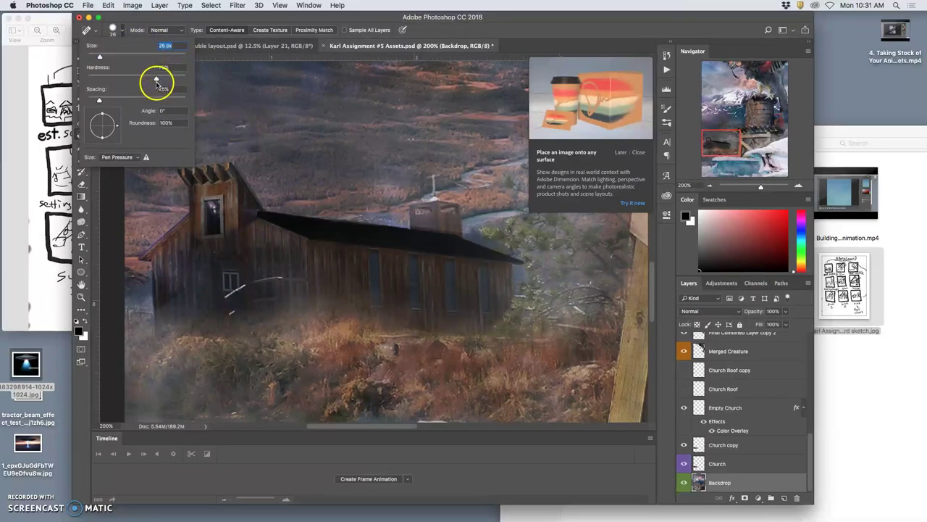
{"action": "left_click_drag", "start_coordinate": [100, 56], "coordinate": [99, 58]}
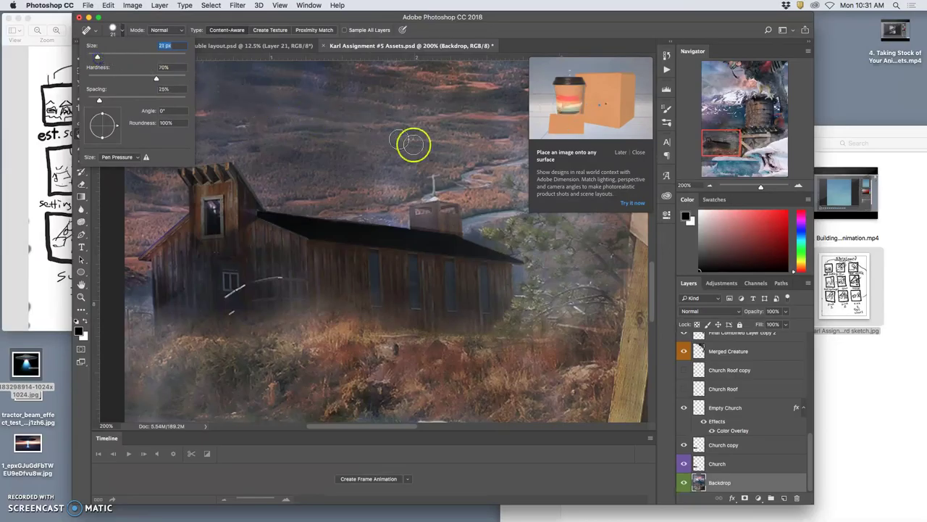
{"action": "left_click", "coordinate": [438, 200]}
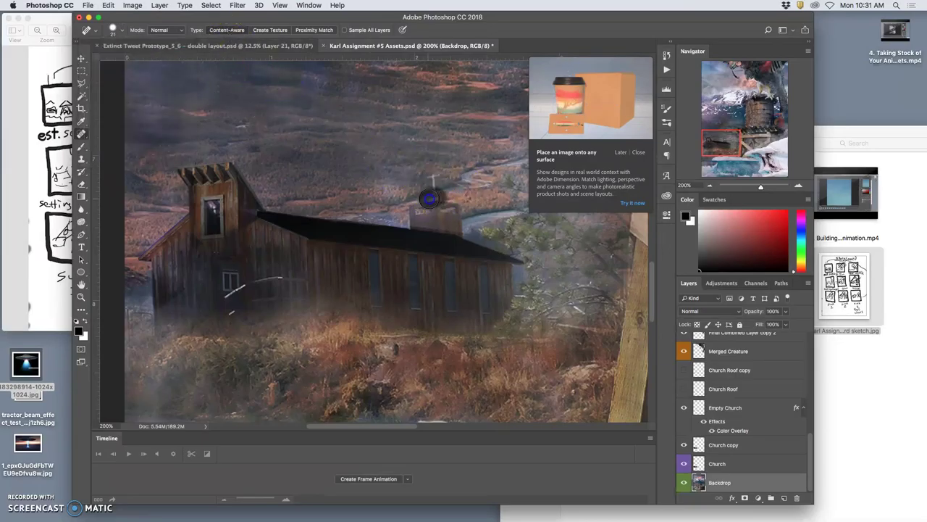
{"action": "mouse_move", "coordinate": [413, 208]}
{"action": "left_mouse_down"}
{"action": "mouse_move", "coordinate": [449, 207]}
{"action": "mouse_move", "coordinate": [420, 207]}
{"action": "mouse_move", "coordinate": [414, 217]}
{"action": "mouse_move", "coordinate": [452, 217]}
{"action": "mouse_move", "coordinate": [443, 224]}
{"action": "mouse_move", "coordinate": [470, 234]}
{"action": "left_mouse_up"}
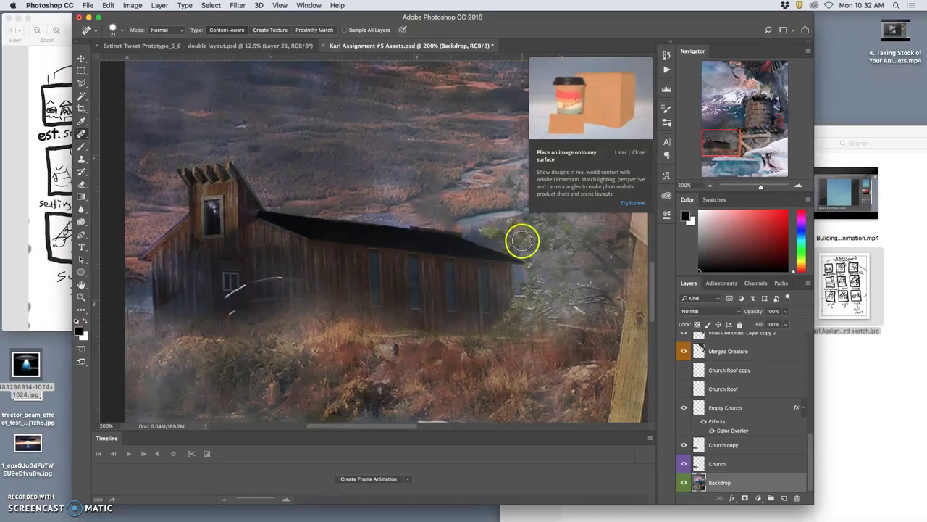
{"action": "left_click", "coordinate": [442, 205]}
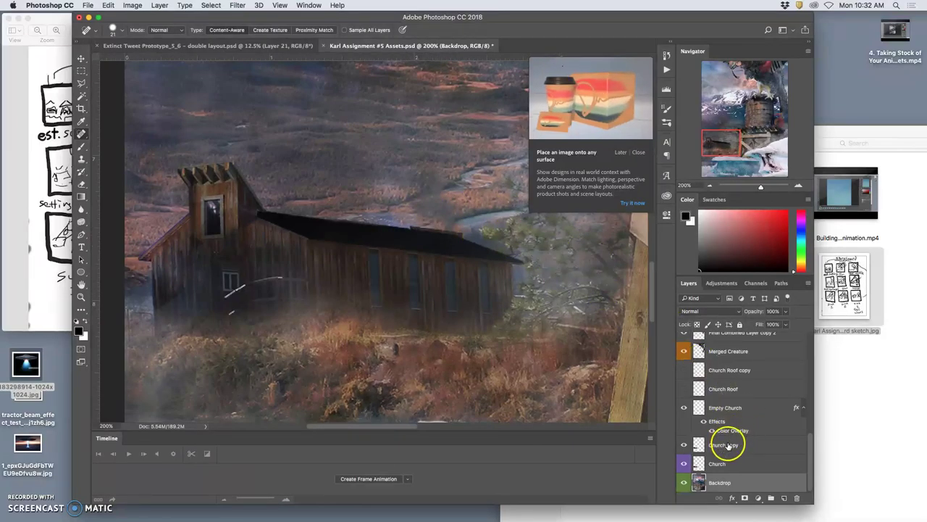
Step: Toggle the Church Roof, Church Roof copy and Empty Church layers on and off to compare them
{"action": "left_click", "coordinate": [684, 388]}
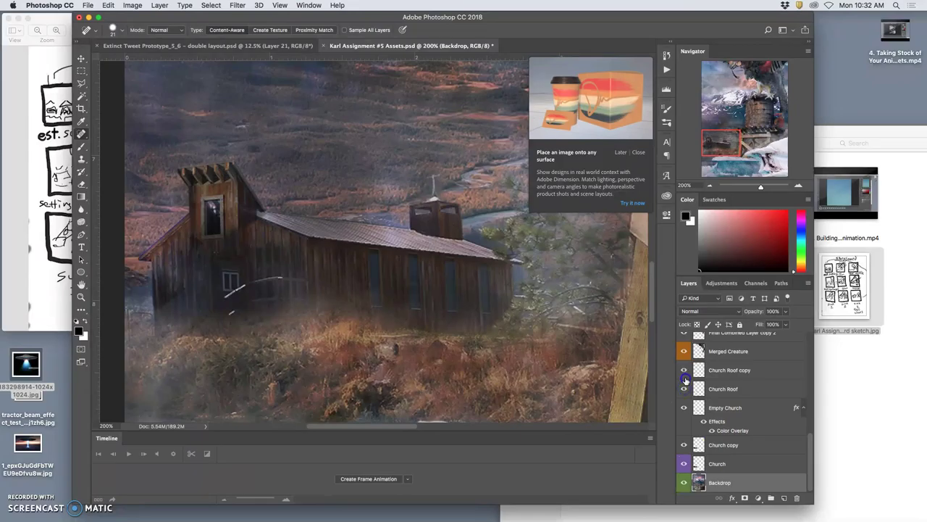
{"action": "left_click", "coordinate": [685, 370]}
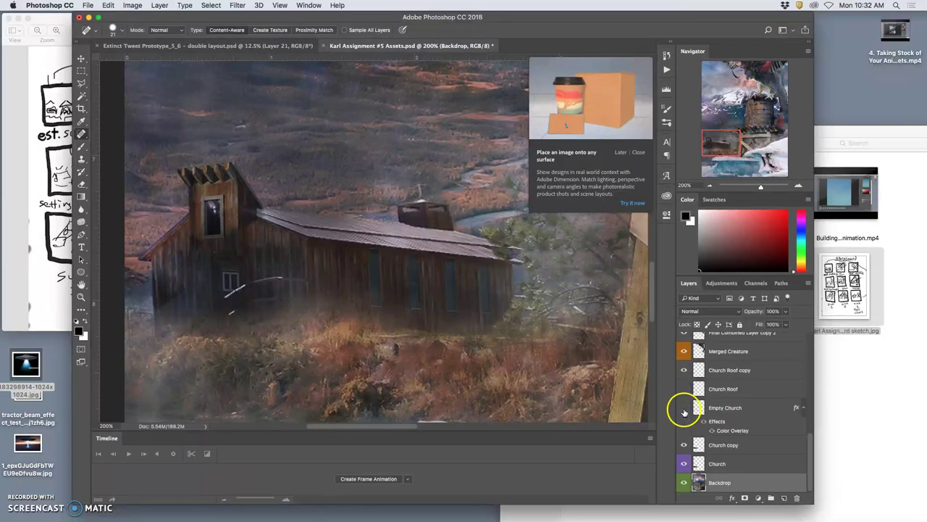
{"action": "left_click", "coordinate": [684, 410]}
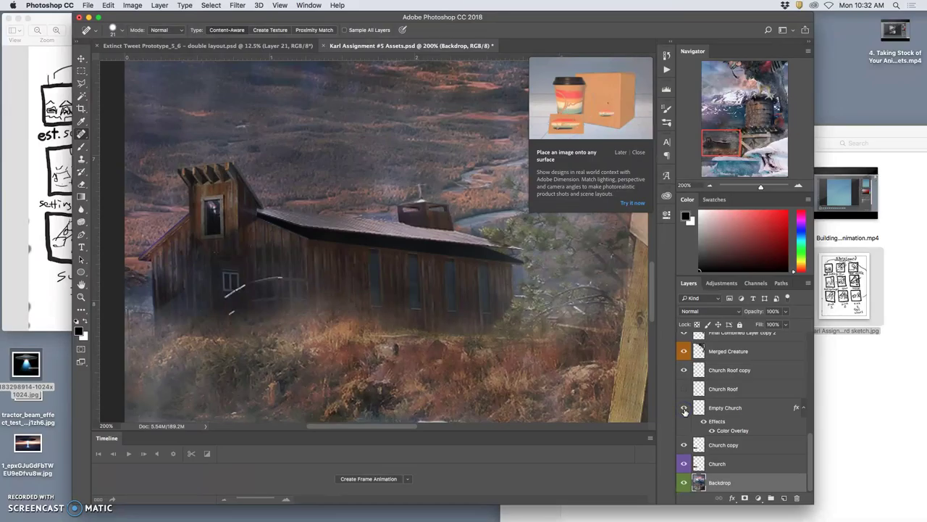
{"action": "left_click", "coordinate": [684, 410]}
{"action": "left_click", "coordinate": [684, 409]}
{"action": "left_click", "coordinate": [685, 377]}
{"action": "left_click", "coordinate": [685, 376]}
{"action": "left_click", "coordinate": [686, 376]}
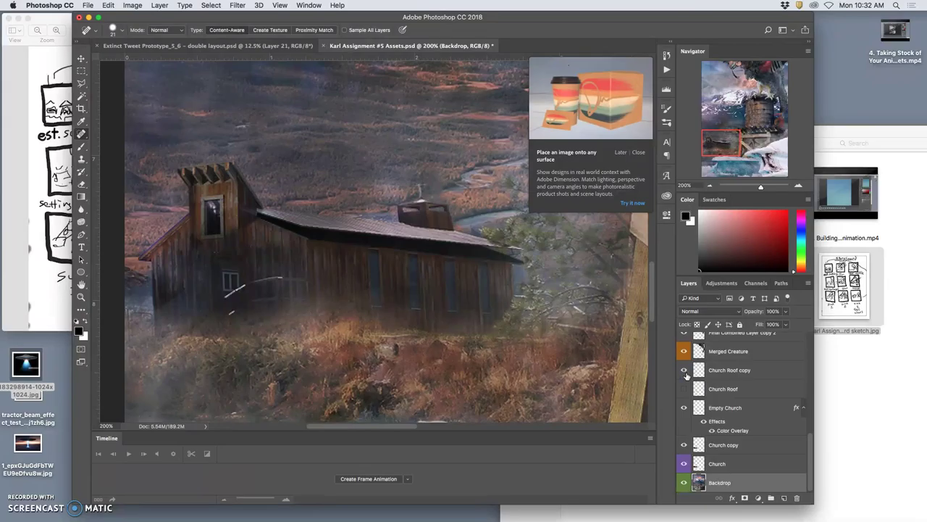
{"action": "left_click", "coordinate": [683, 390]}
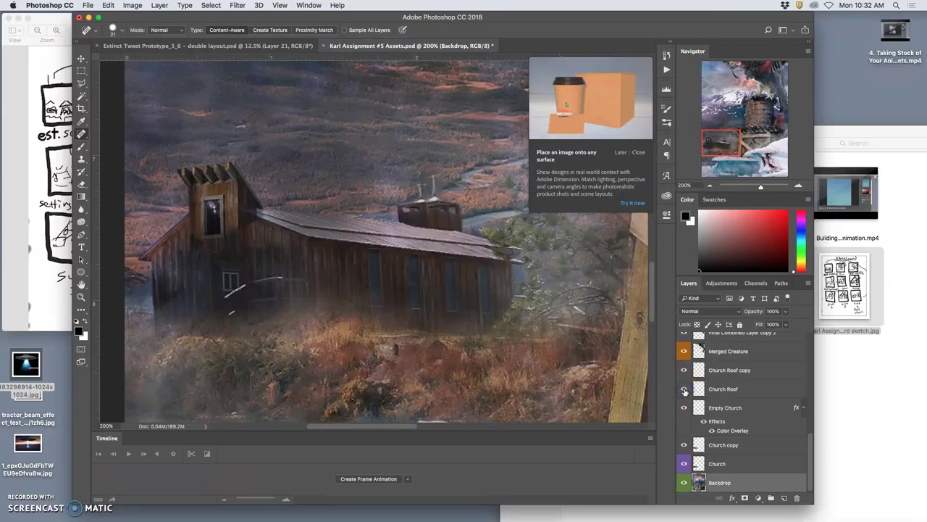
{"action": "left_click", "coordinate": [684, 370]}
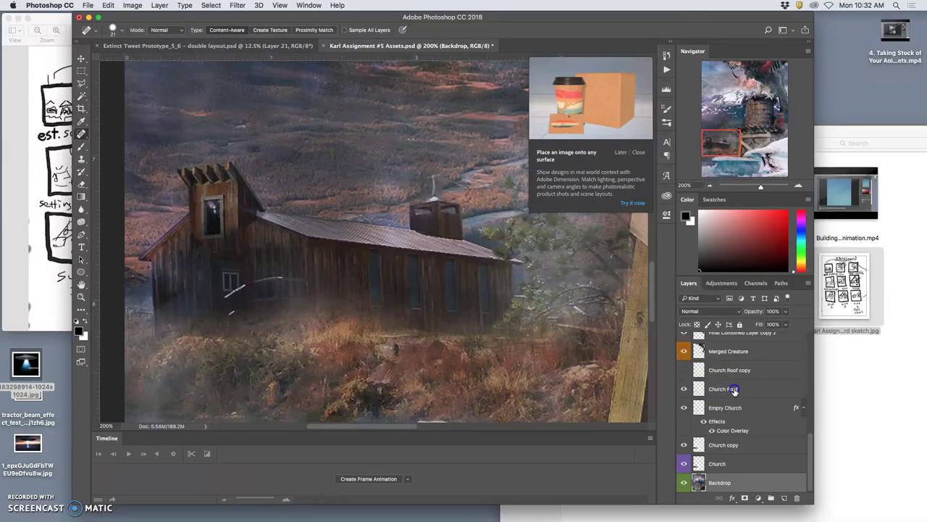
Step: Rename the original roof to Church Roof Intact, label it red, and show the copy instead
{"action": "double_click", "coordinate": [740, 389]}
{"action": "type", "text": "Intact"}
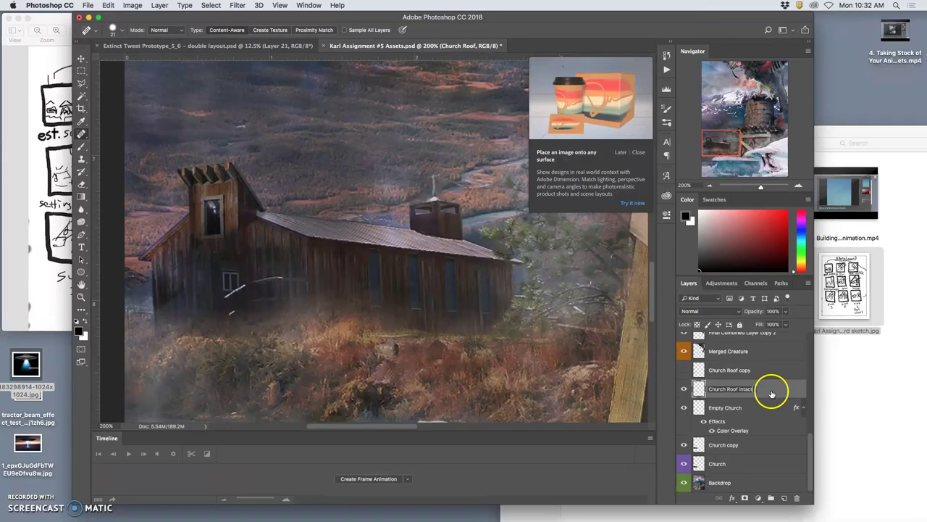
{"action": "right_click", "coordinate": [684, 389]}
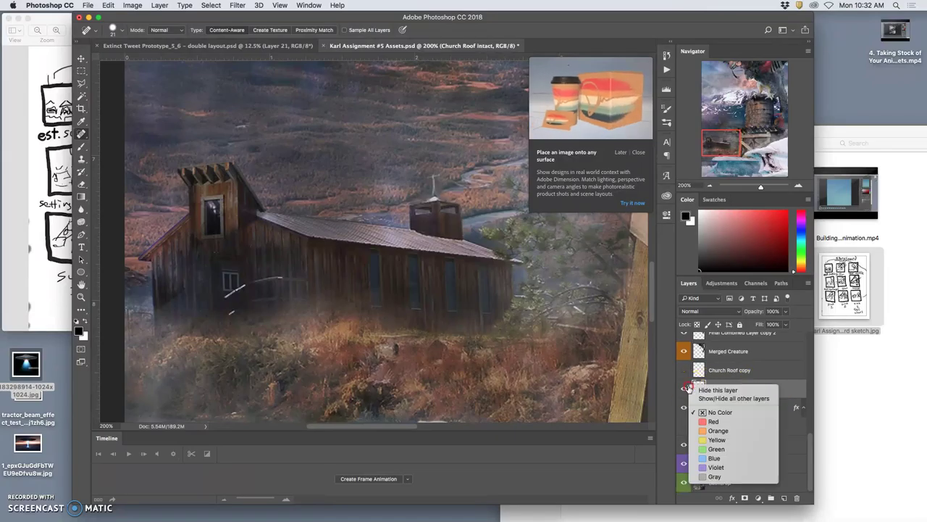
{"action": "left_click", "coordinate": [713, 421]}
{"action": "left_click", "coordinate": [685, 373]}
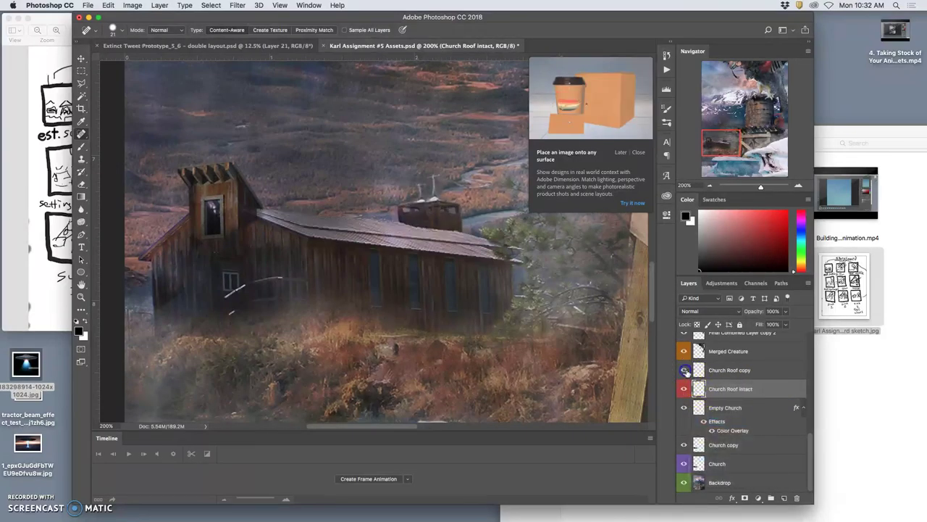
{"action": "left_click", "coordinate": [735, 371]}
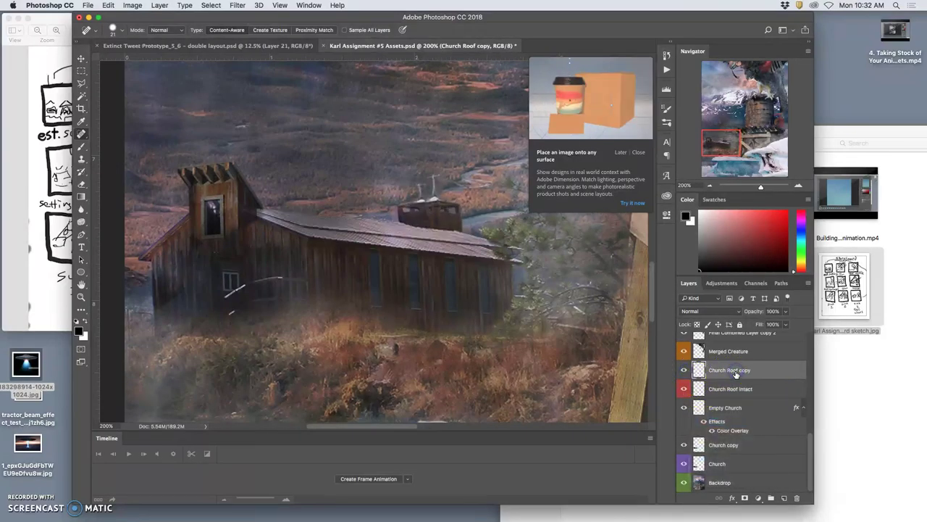
{"action": "left_click", "coordinate": [683, 390]}
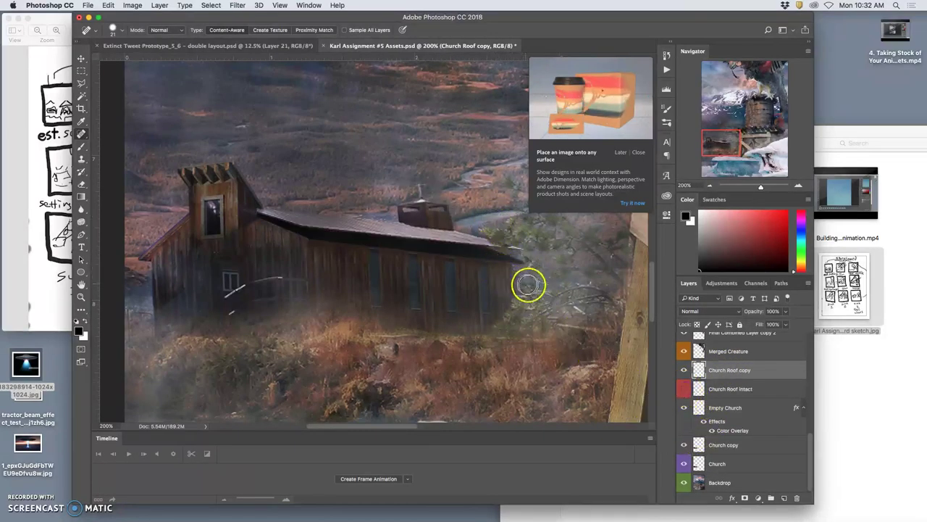
Step: Duplicate the roof copy into Church Roof copy 2 and put it into Distort transform mode
{"action": "key", "text": "super+j"}
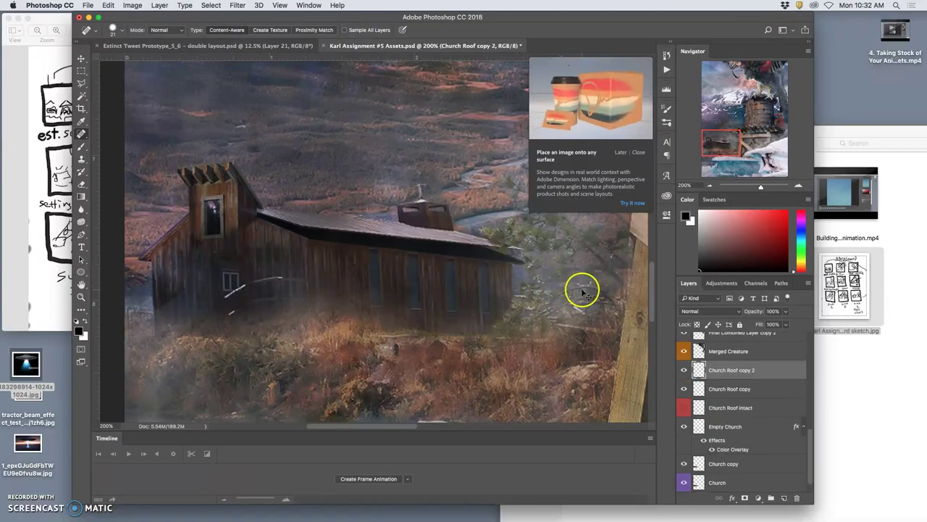
{"action": "key", "text": "super+t"}
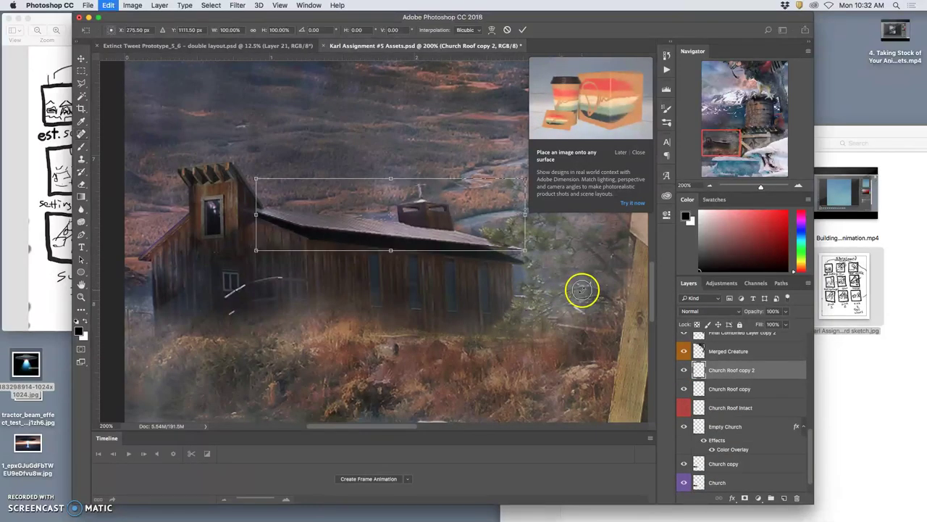
{"action": "right_click", "coordinate": [516, 235]}
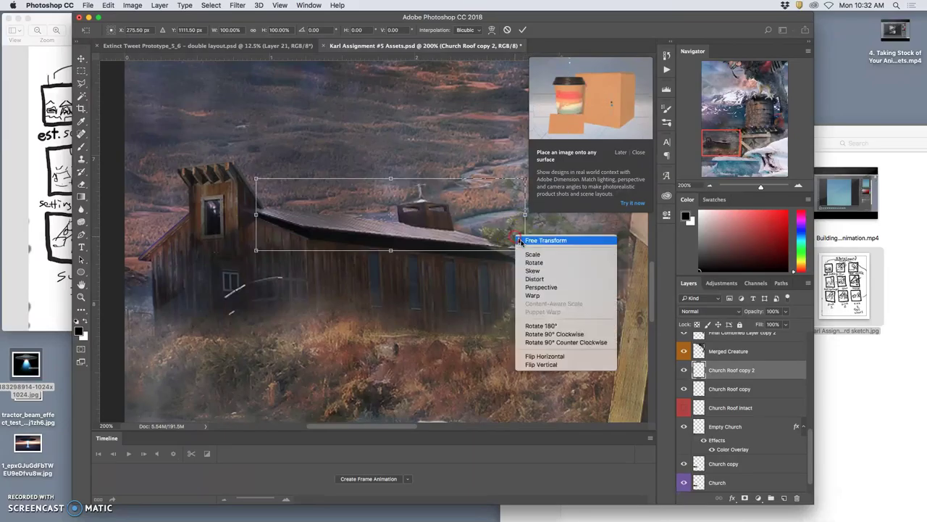
{"action": "left_click", "coordinate": [538, 279]}
Step: Pull the four roof corners into a tilted, lifting shape and apply the distortion
{"action": "left_click_drag", "start_coordinate": [525, 249], "coordinate": [521, 240]}
{"action": "left_click_drag", "start_coordinate": [524, 177], "coordinate": [507, 175]}
{"action": "left_click_drag", "start_coordinate": [257, 250], "coordinate": [266, 246]}
{"action": "left_click_drag", "start_coordinate": [256, 176], "coordinate": [256, 187]}
{"action": "left_click_drag", "start_coordinate": [266, 247], "coordinate": [269, 240]}
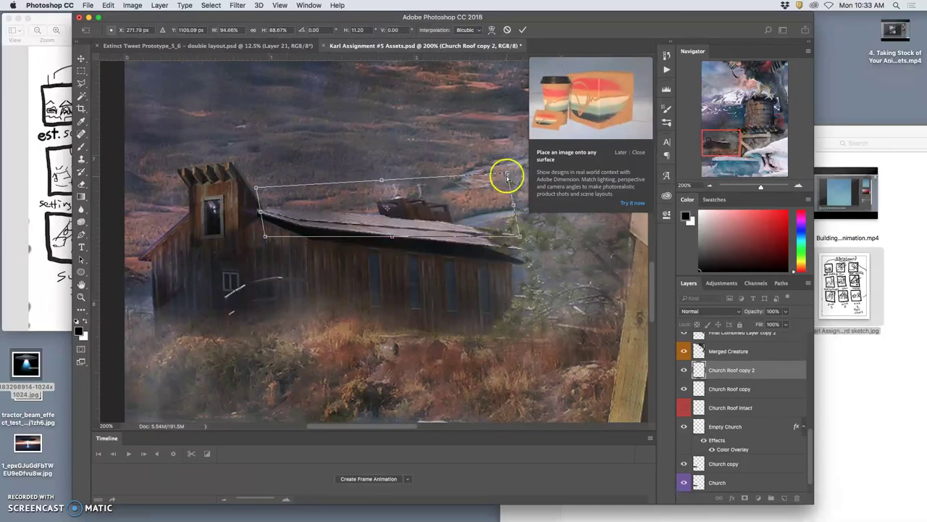
{"action": "left_click_drag", "start_coordinate": [508, 172], "coordinate": [505, 179]}
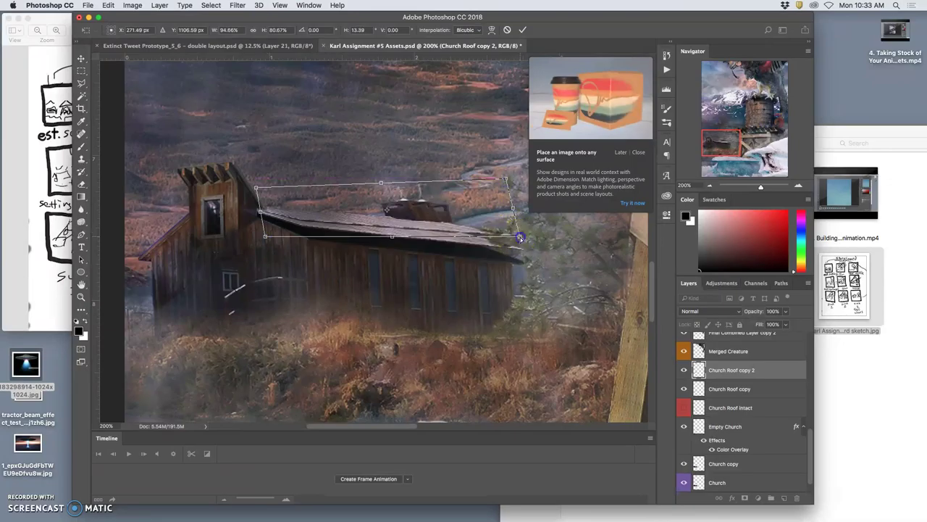
{"action": "left_click_drag", "start_coordinate": [521, 237], "coordinate": [519, 241]}
{"action": "left_click_drag", "start_coordinate": [507, 179], "coordinate": [497, 186]}
{"action": "left_click_drag", "start_coordinate": [518, 240], "coordinate": [524, 237]}
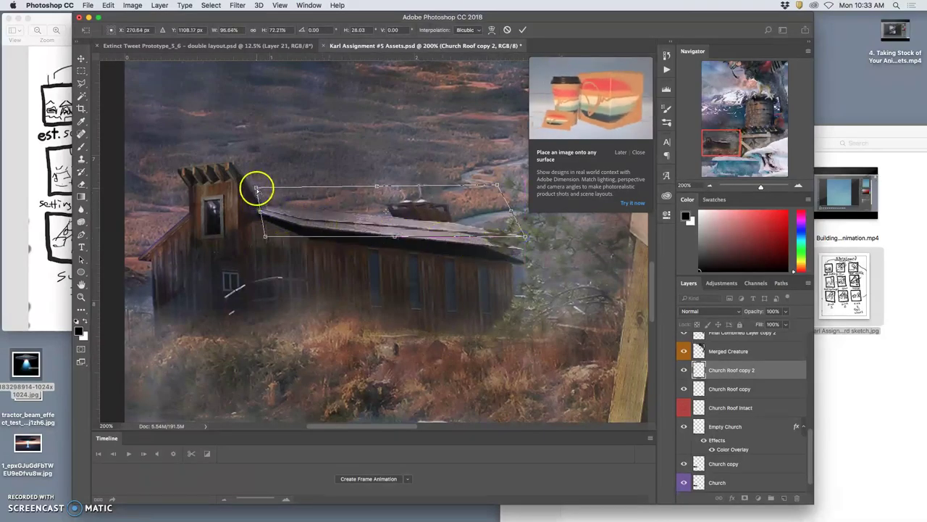
{"action": "left_click_drag", "start_coordinate": [257, 190], "coordinate": [252, 191]}
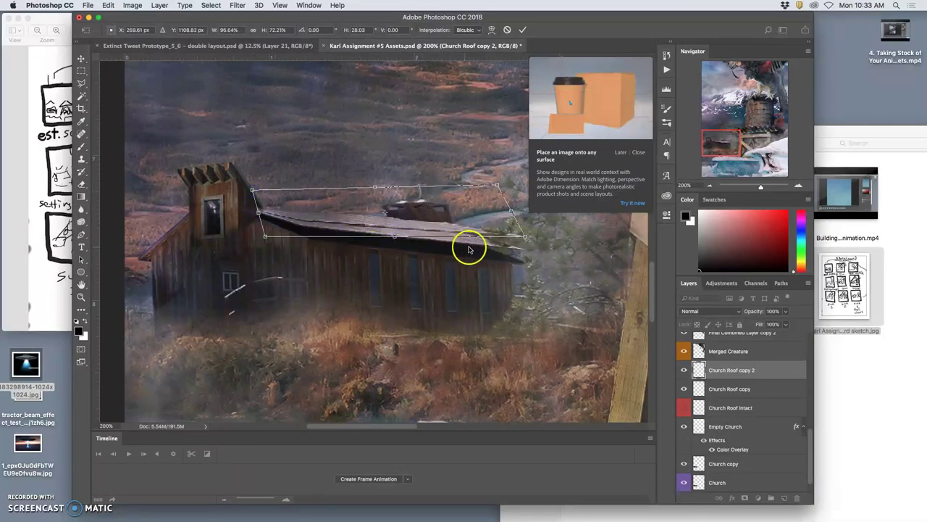
{"action": "key", "text": "Return"}
{"action": "key", "text": "j"}
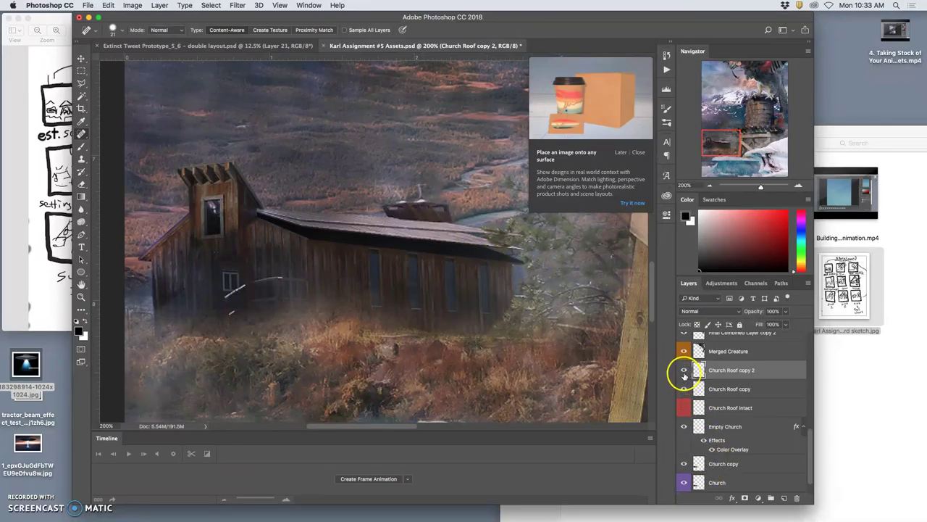
Step: Toggle Church Roof copy and copy 2 visibility to compare the roof versions
{"action": "left_click", "coordinate": [684, 370]}
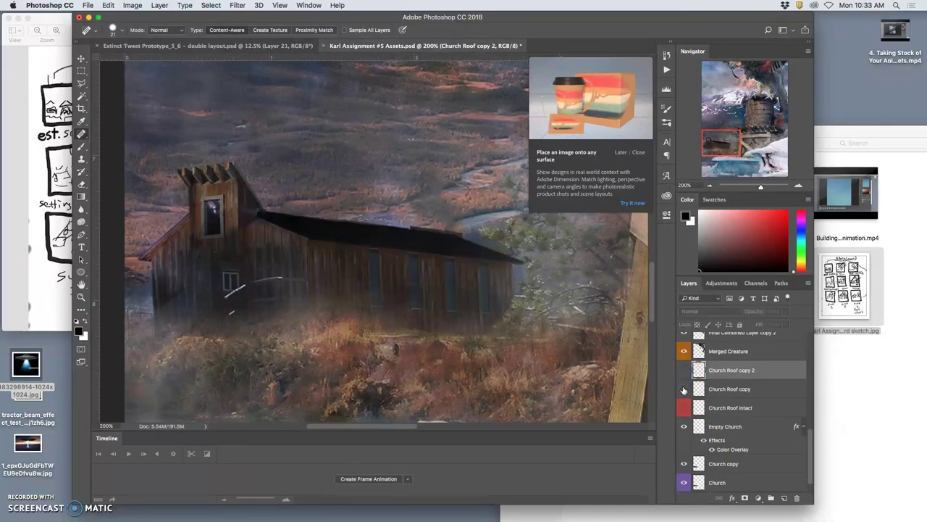
{"action": "left_click", "coordinate": [684, 390]}
{"action": "left_click", "coordinate": [683, 390]}
{"action": "left_click", "coordinate": [684, 391]}
{"action": "left_click", "coordinate": [684, 390]}
{"action": "left_click", "coordinate": [684, 370]}
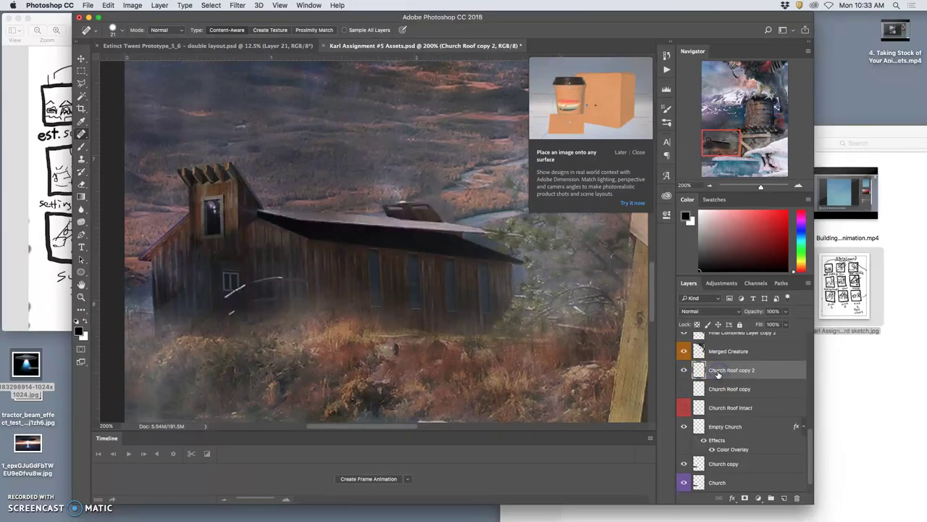
Step: Make Church Roof copy 3, flip it vertically, rotate it about -170° and move it down
{"action": "key", "text": "super+j"}
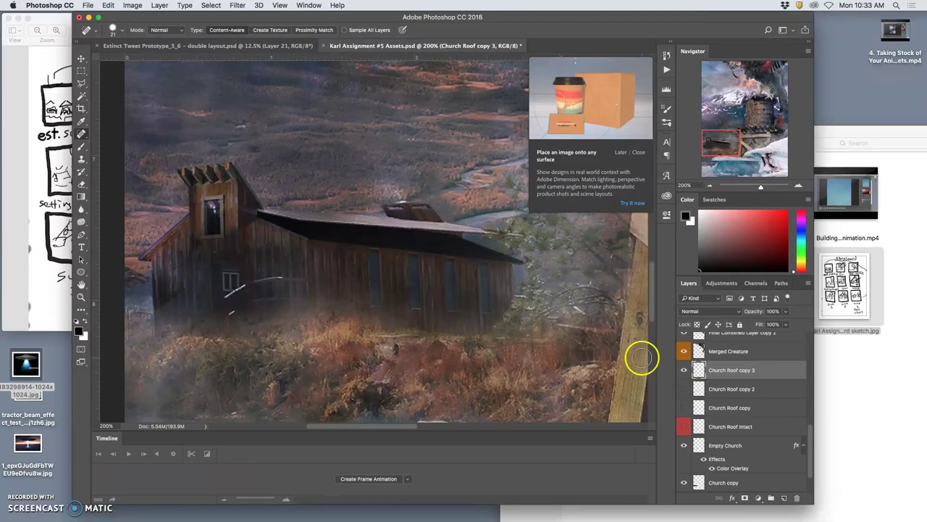
{"action": "key", "text": "super+t"}
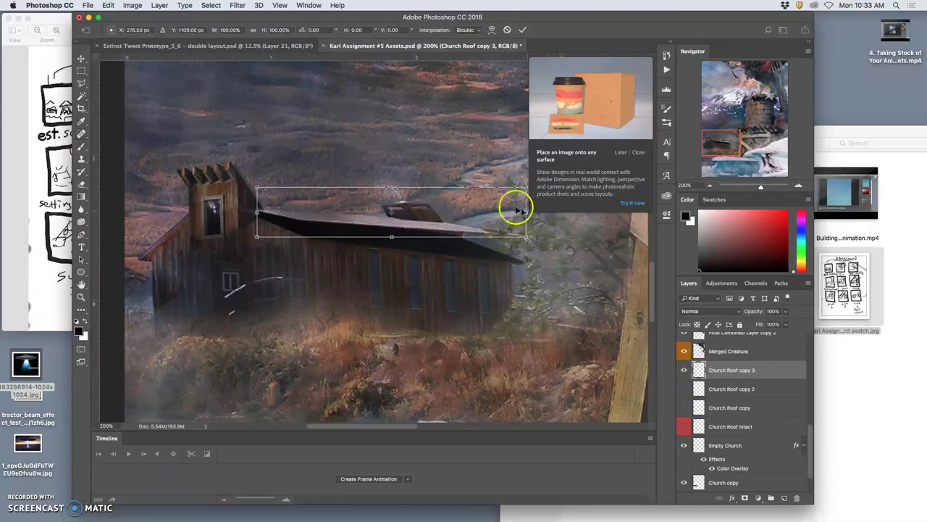
{"action": "left_click_drag", "start_coordinate": [520, 176], "coordinate": [495, 188]}
{"action": "right_click", "coordinate": [454, 215]}
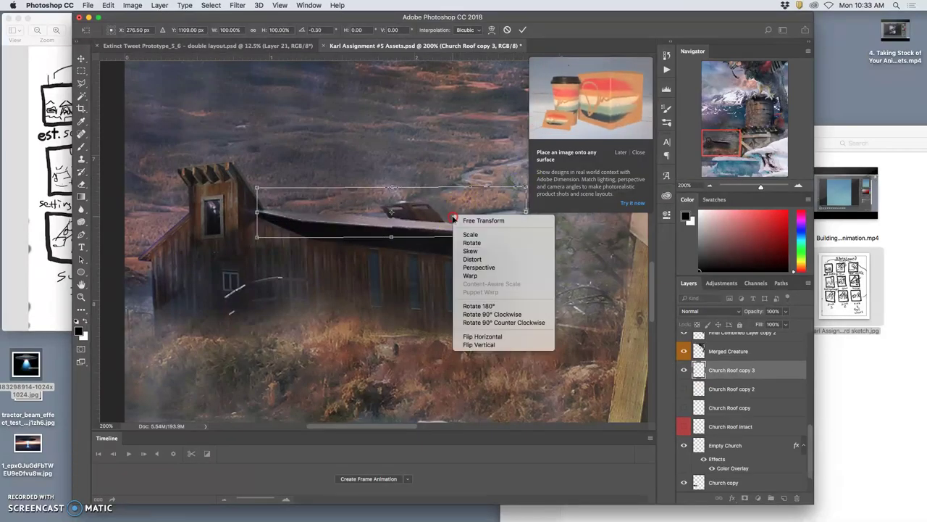
{"action": "left_click", "coordinate": [479, 344]}
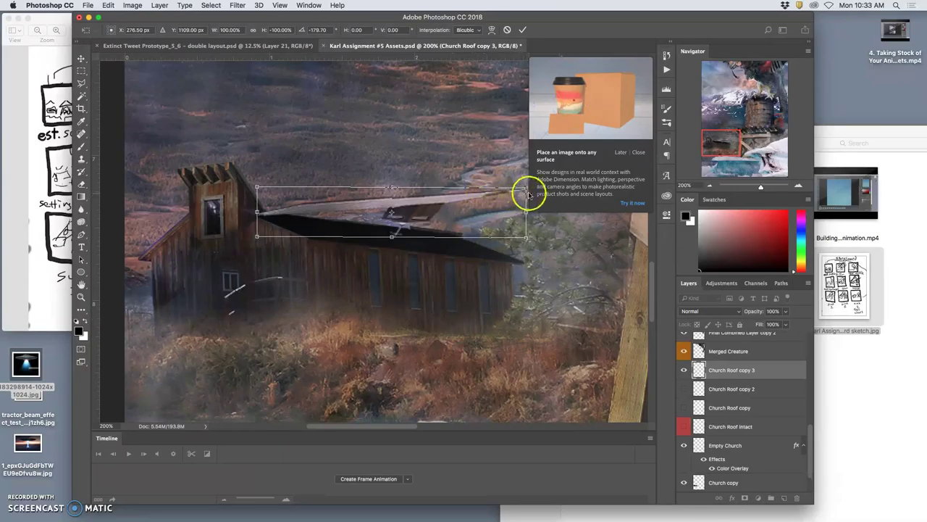
{"action": "left_click_drag", "start_coordinate": [520, 176], "coordinate": [523, 196]}
{"action": "left_click_drag", "start_coordinate": [449, 214], "coordinate": [443, 232]}
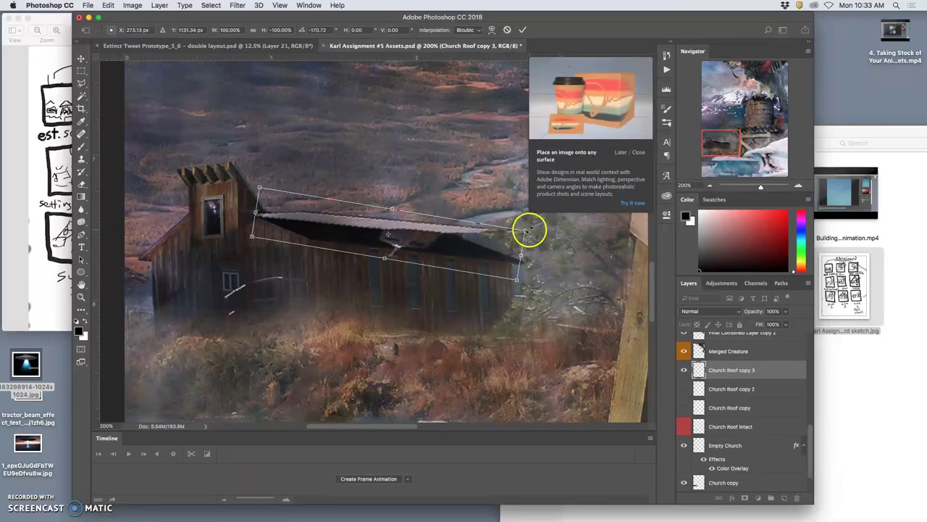
{"action": "key", "text": "Return"}
{"action": "key", "text": "j"}
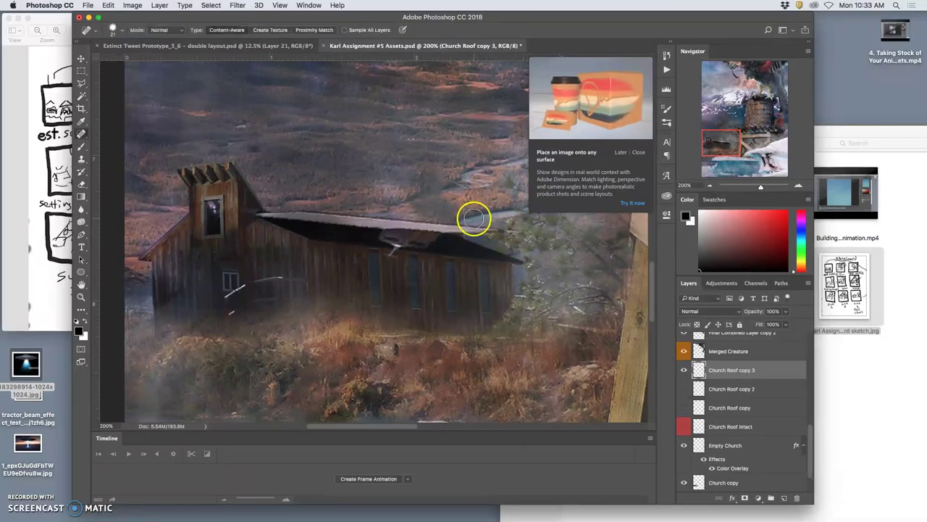
Step: Draw a lasso selection around part of the roof, then drop the selection
{"action": "left_click", "coordinate": [80, 84]}
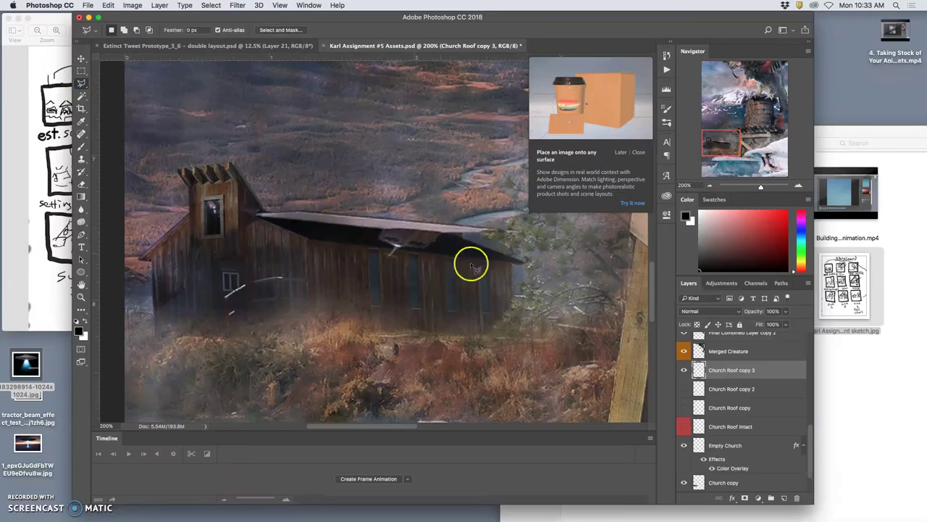
{"action": "mouse_move", "coordinate": [395, 229]}
{"action": "left_mouse_down"}
{"action": "mouse_move", "coordinate": [379, 224]}
{"action": "mouse_move", "coordinate": [355, 253]}
{"action": "left_mouse_up"}
{"action": "mouse_move", "coordinate": [392, 293]}
{"action": "left_mouse_down"}
{"action": "mouse_move", "coordinate": [442, 250]}
{"action": "mouse_move", "coordinate": [440, 234]}
{"action": "mouse_move", "coordinate": [448, 239]}
{"action": "left_mouse_up"}
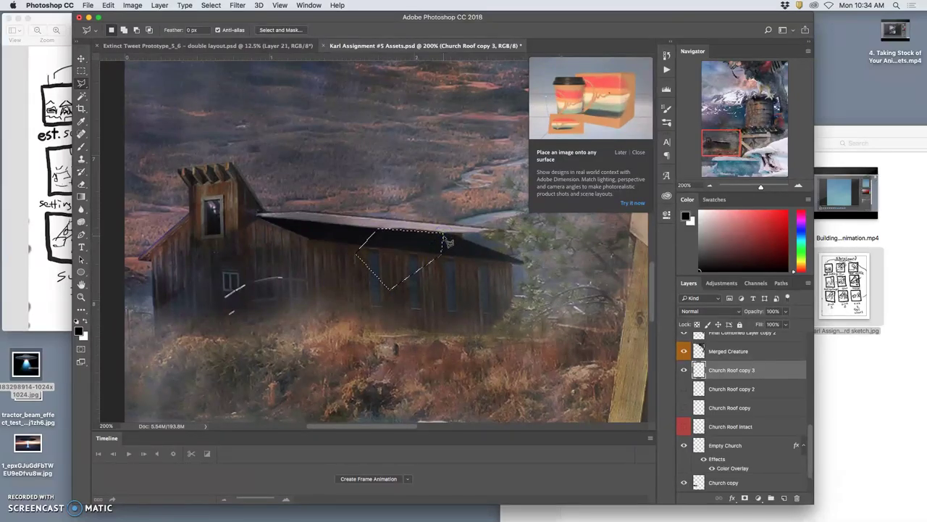
{"action": "left_click", "coordinate": [458, 252]}
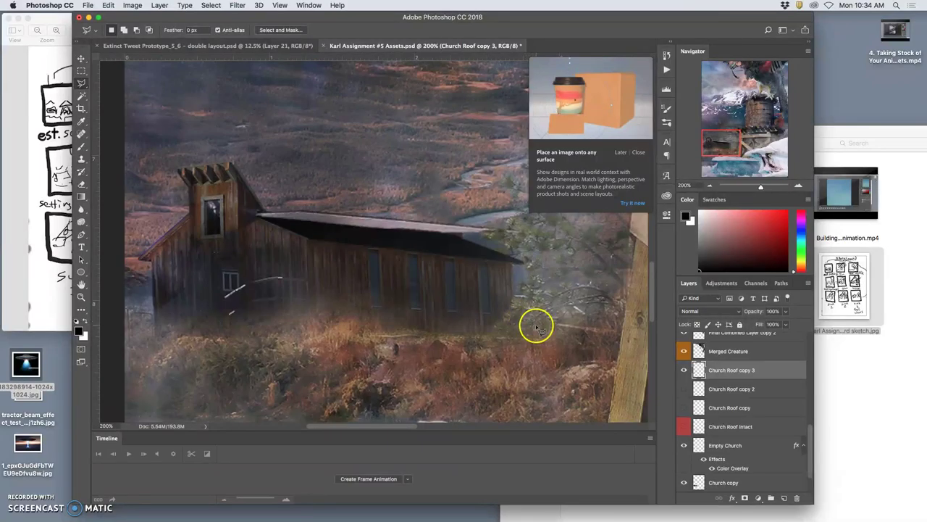
Step: Duplicate to Church Roof copy 4, stretch the roof taller and shift it down
{"action": "key", "text": "super+j"}
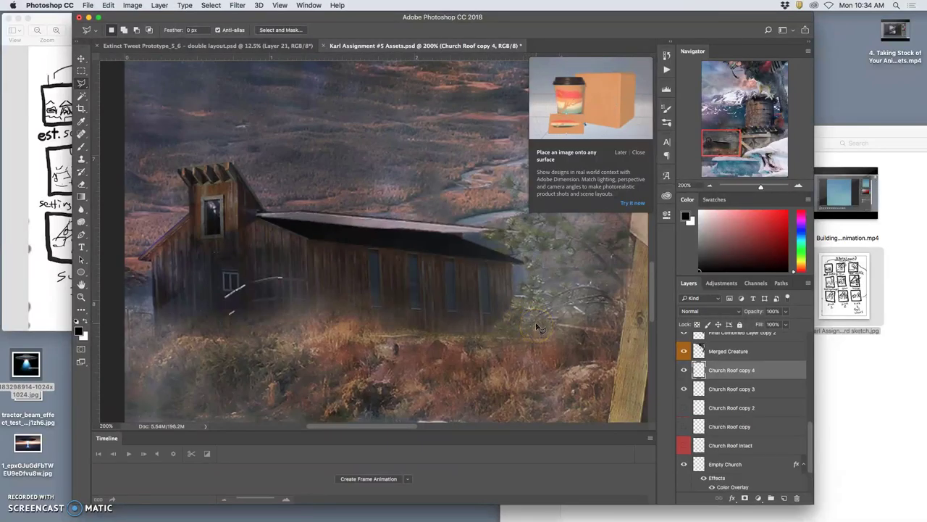
{"action": "key", "text": "super+t"}
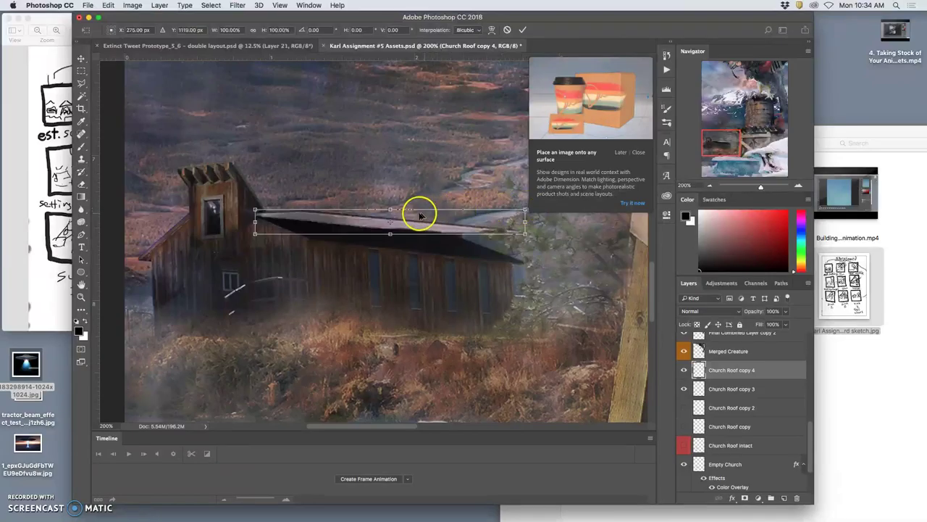
{"action": "left_click_drag", "start_coordinate": [391, 209], "coordinate": [413, 169]}
{"action": "right_click", "coordinate": [285, 210]}
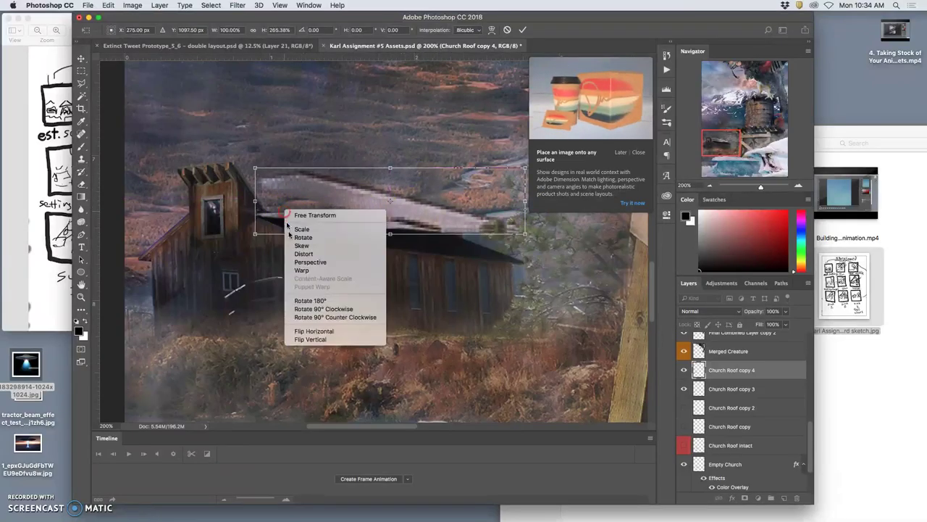
{"action": "left_click", "coordinate": [281, 213]}
{"action": "left_click_drag", "start_coordinate": [266, 194], "coordinate": [263, 220]}
{"action": "left_click", "coordinate": [513, 195]}
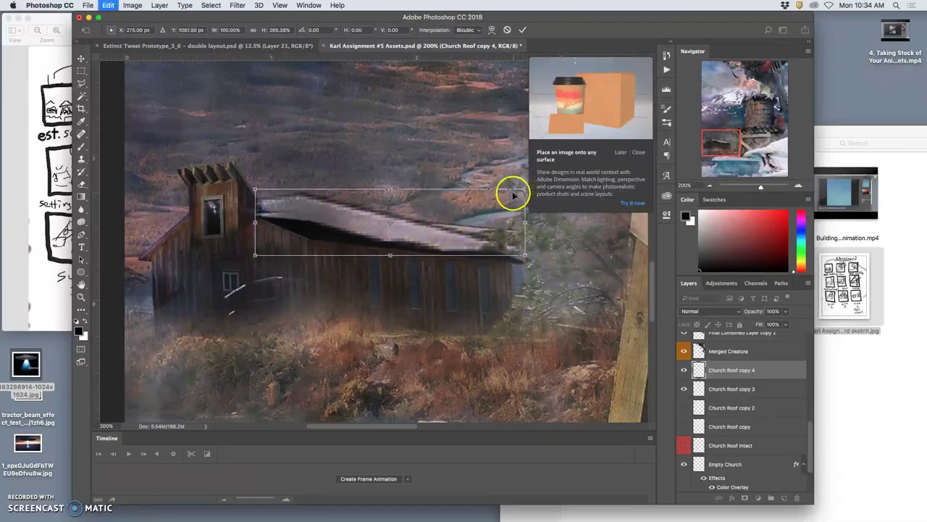
{"action": "left_click_drag", "start_coordinate": [513, 195], "coordinate": [509, 198]}
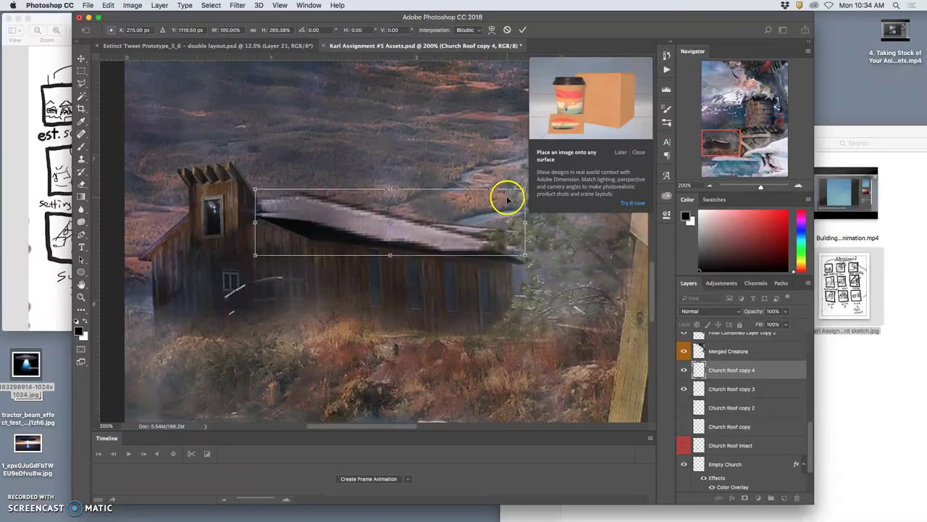
{"action": "key", "text": "Return"}
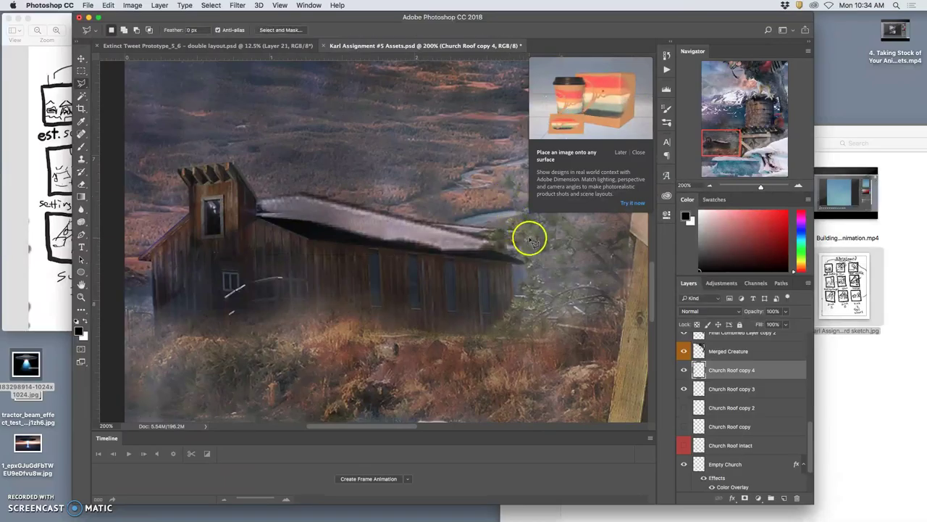
Step: Rotate the stretched roof about -8° and raise it slightly above the church
{"action": "key", "text": "ctrl+t"}
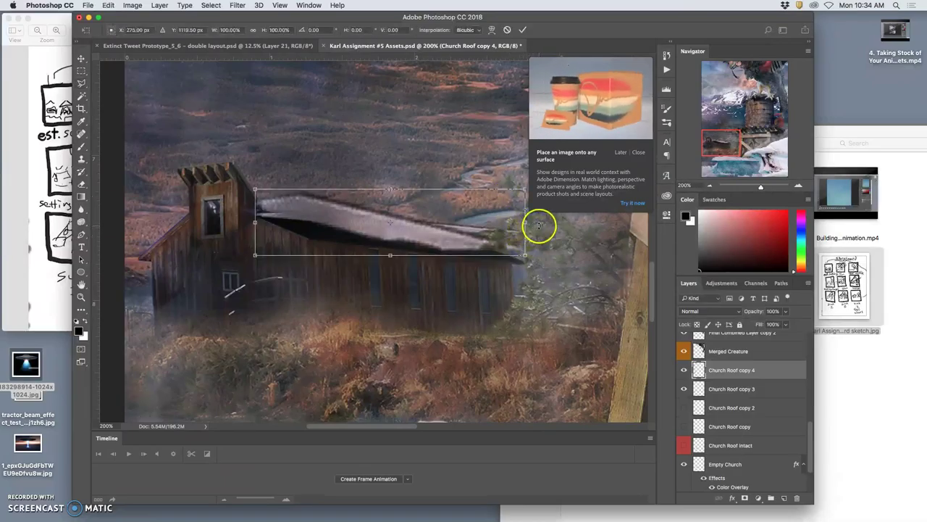
{"action": "left_click_drag", "start_coordinate": [534, 225], "coordinate": [528, 209]}
{"action": "mouse_move", "coordinate": [464, 227]}
{"action": "left_mouse_down"}
{"action": "mouse_move", "coordinate": [458, 210]}
{"action": "mouse_move", "coordinate": [456, 218]}
{"action": "left_mouse_up"}
{"action": "left_click", "coordinate": [508, 247]}
{"action": "key", "text": "Return"}
{"action": "key", "text": "l"}
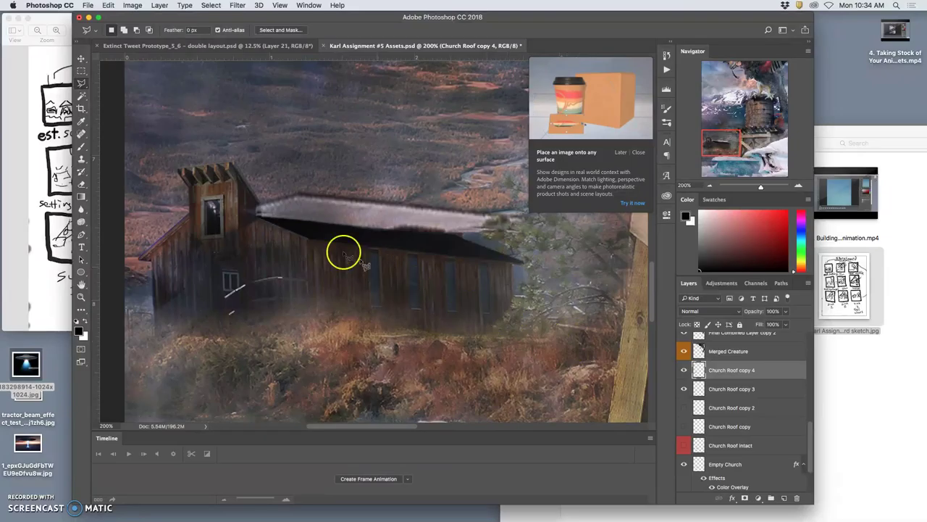
Step: Draw a polygonal lasso around the roof and dismiss the 'No pixels more than 50% selected' warning
{"action": "left_click", "coordinate": [308, 217]}
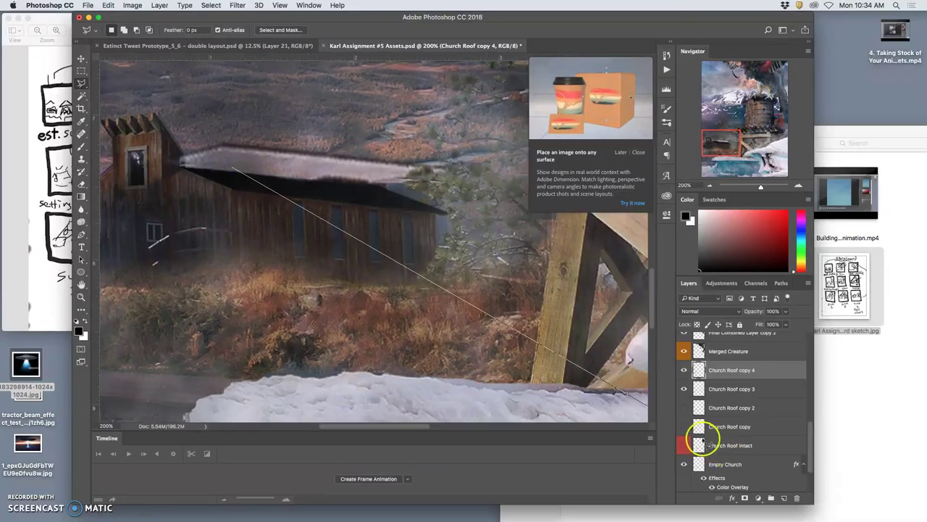
{"action": "double_click", "coordinate": [442, 293]}
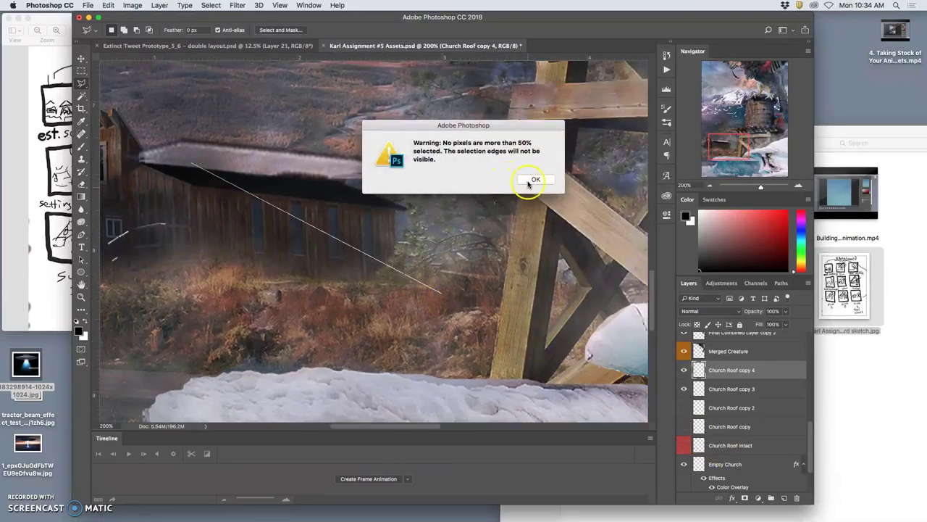
{"action": "left_click", "coordinate": [531, 178]}
{"action": "scroll", "coordinate": [433, 254], "scroll_direction": "left", "scroll_amount": 3}
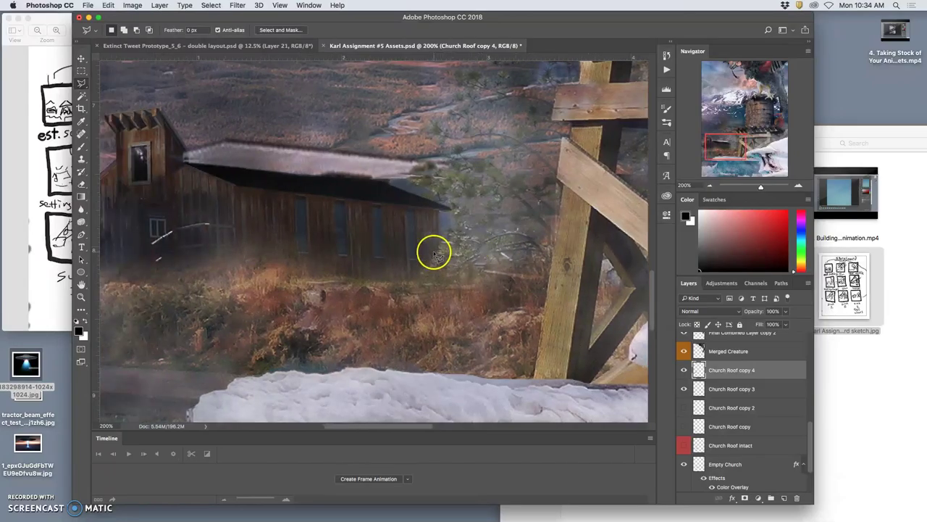
Step: Nudge the roof piece with the Move tool and rotate it about -1.57°
{"action": "left_click", "coordinate": [83, 58]}
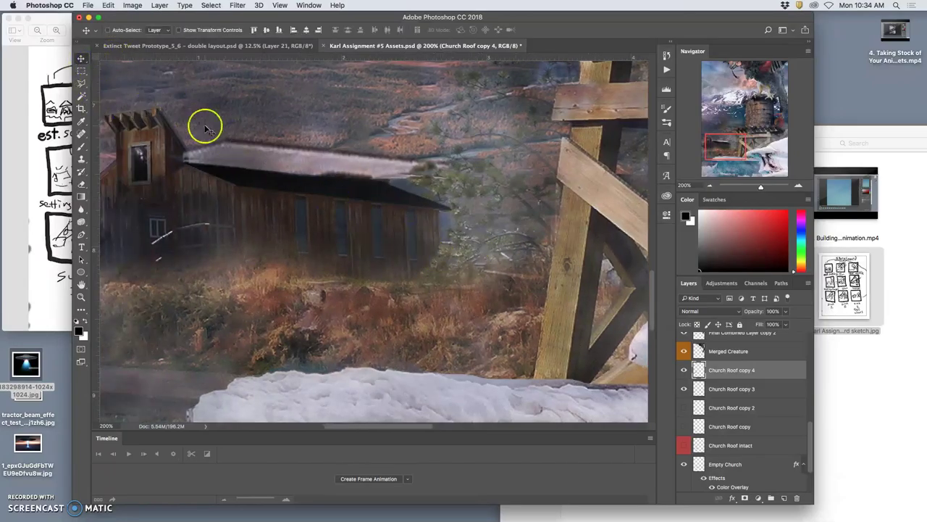
{"action": "left_click_drag", "start_coordinate": [227, 153], "coordinate": [226, 155]}
{"action": "key", "text": "ctrl+t"}
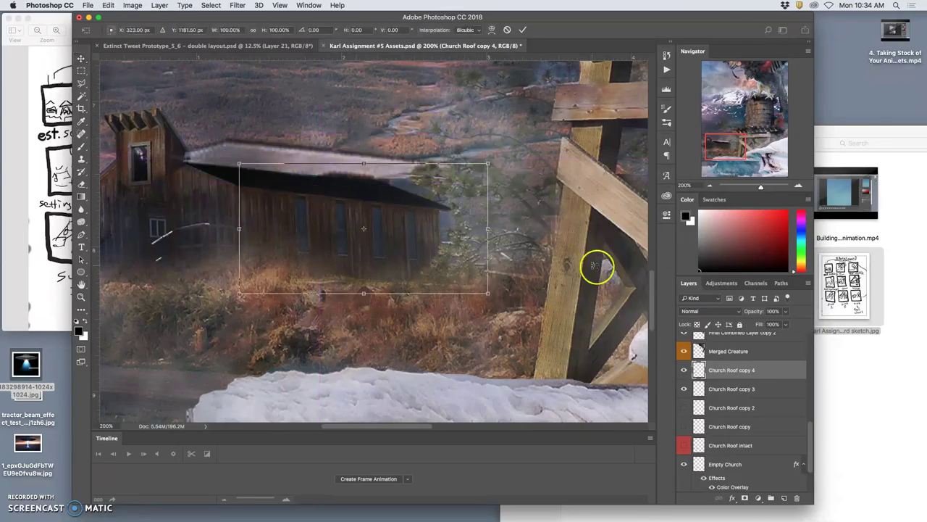
{"action": "left_click_drag", "start_coordinate": [514, 167], "coordinate": [511, 166]}
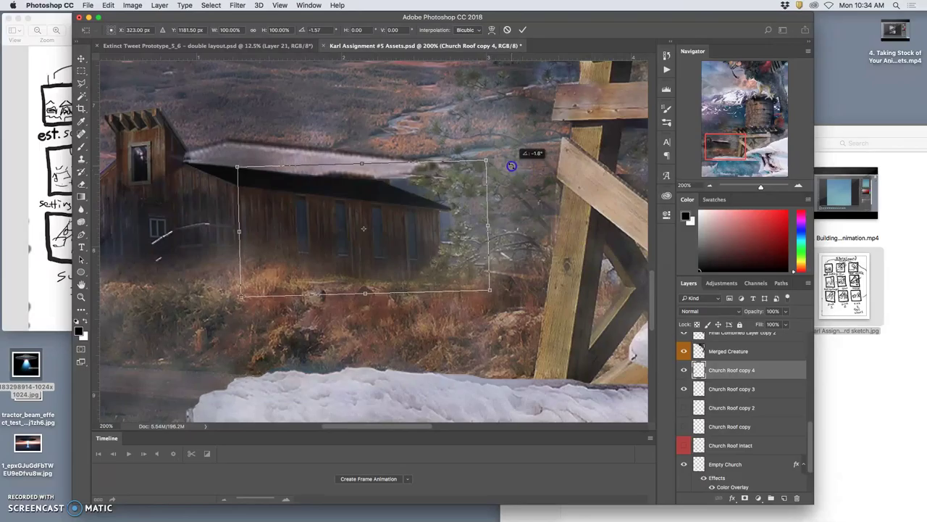
{"action": "key", "text": "Return"}
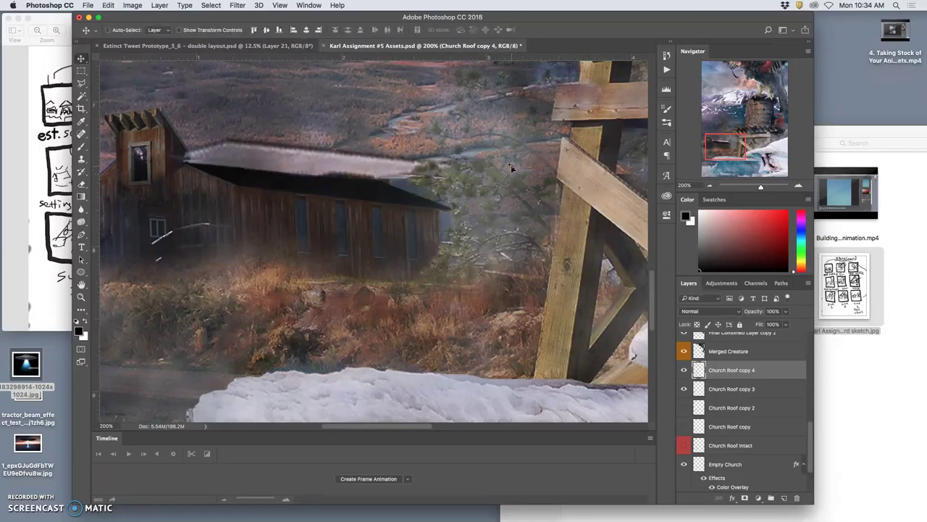
Step: Rotate Church Roof copy 4 again to about -1.93°, then zoom out
{"action": "left_click", "coordinate": [728, 363]}
{"action": "key", "text": "ctrl+t"}
{"action": "left_click_drag", "start_coordinate": [469, 127], "coordinate": [466, 121]}
{"action": "key", "text": "Return"}
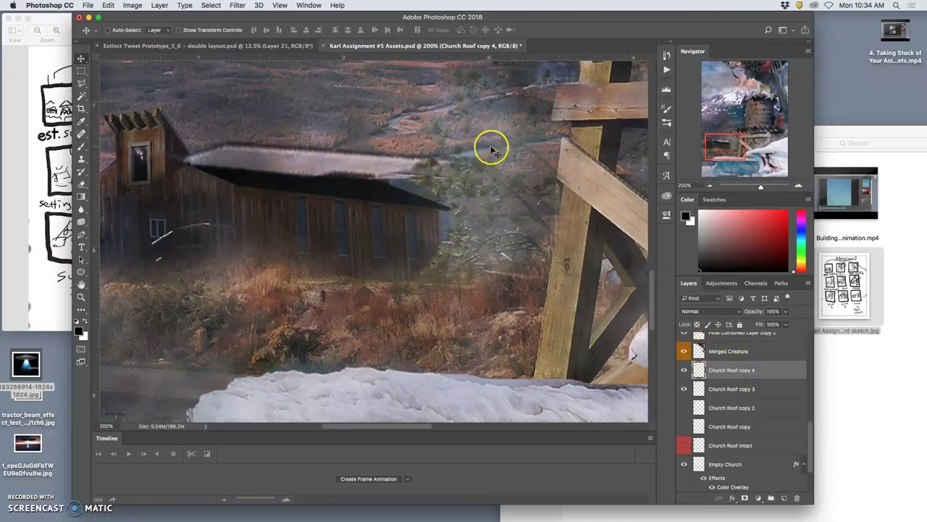
{"action": "key", "text": "super+minus"}
{"action": "key", "text": "super+minus"}
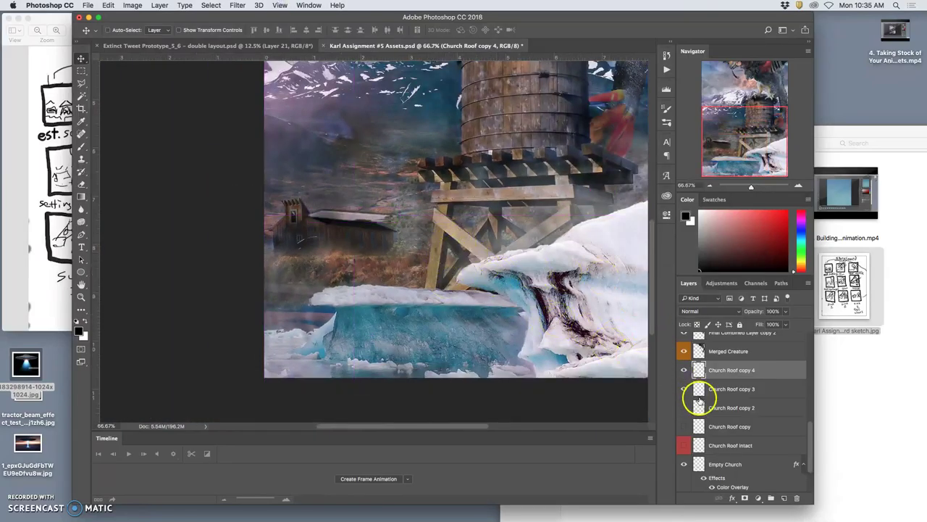
Step: Hide Church Roof copies 2, 3 and 4 and toggle the Church Roof copy layer
{"action": "left_click", "coordinate": [684, 370]}
{"action": "left_click", "coordinate": [685, 389]}
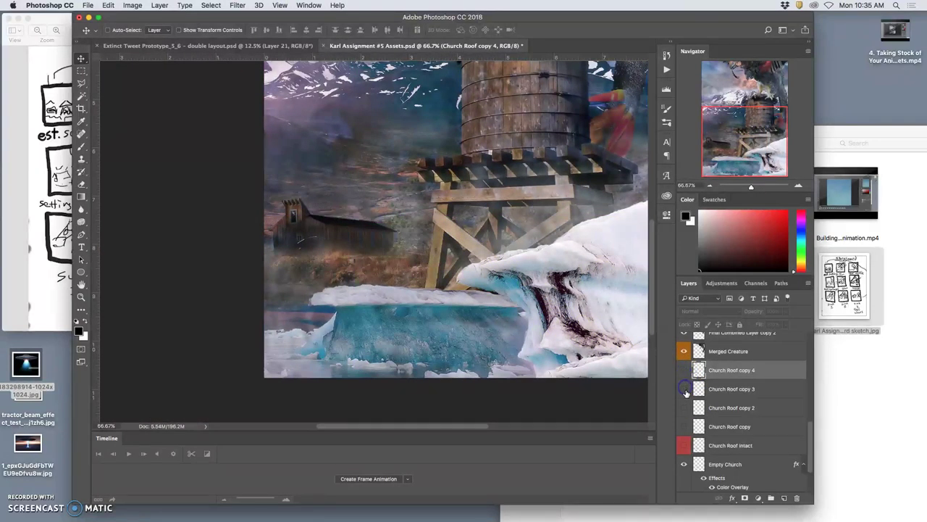
{"action": "left_click", "coordinate": [684, 427]}
{"action": "left_click", "coordinate": [683, 410]}
{"action": "left_click", "coordinate": [687, 428]}
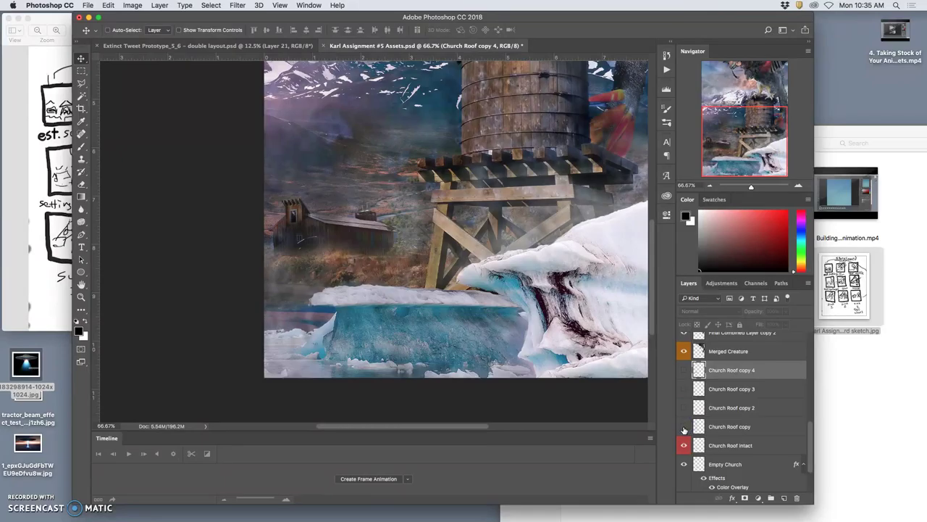
{"action": "left_click_drag", "start_coordinate": [715, 451], "coordinate": [724, 453]}
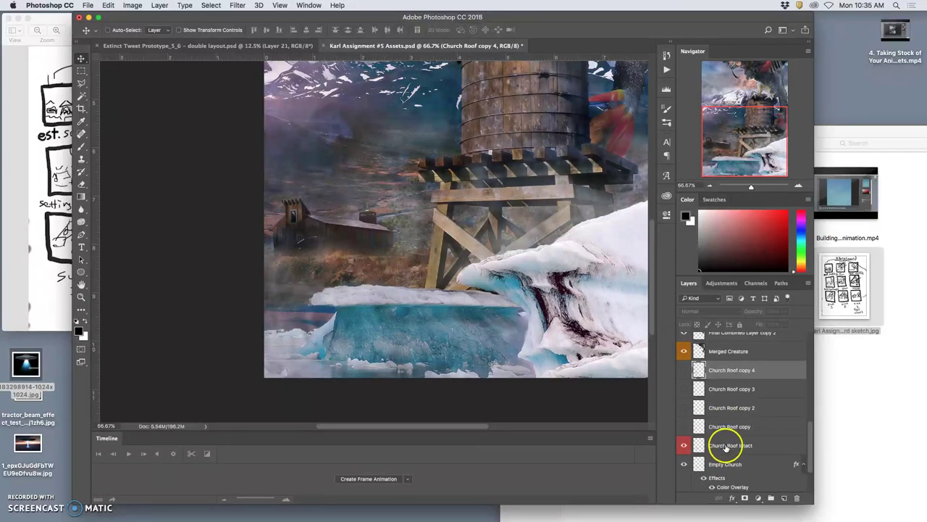
Step: Select all five roof layers from Church Roof Intact to copy 4 and group them
{"action": "left_click", "coordinate": [727, 447]}
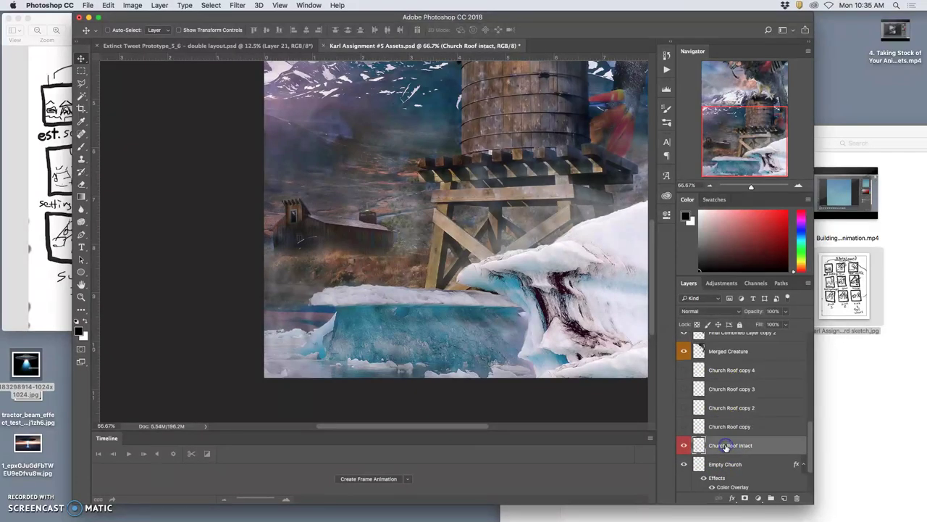
{"action": "left_click", "coordinate": [725, 373], "text": "shift"}
{"action": "left_click", "coordinate": [771, 498]}
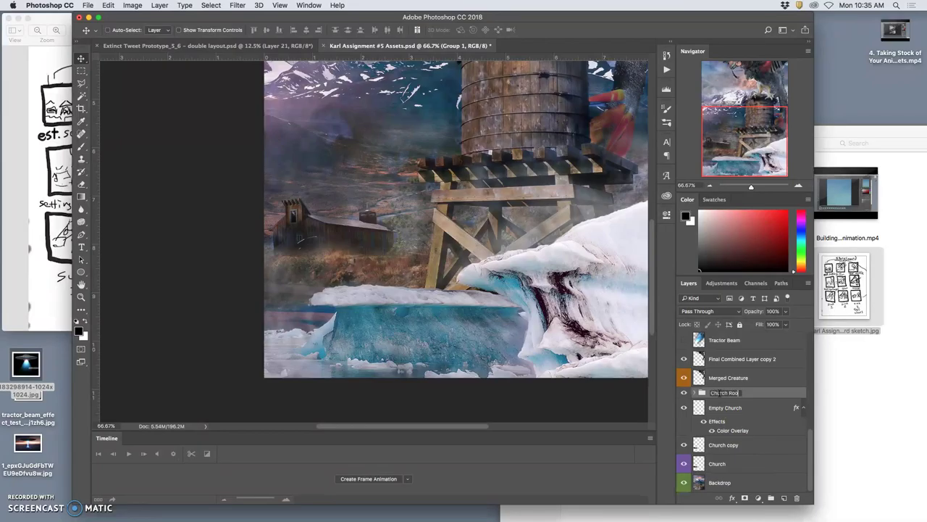
Step: Name the group Church Roof, label it red, and toggle its visibility to compare
{"action": "key", "text": "Return"}
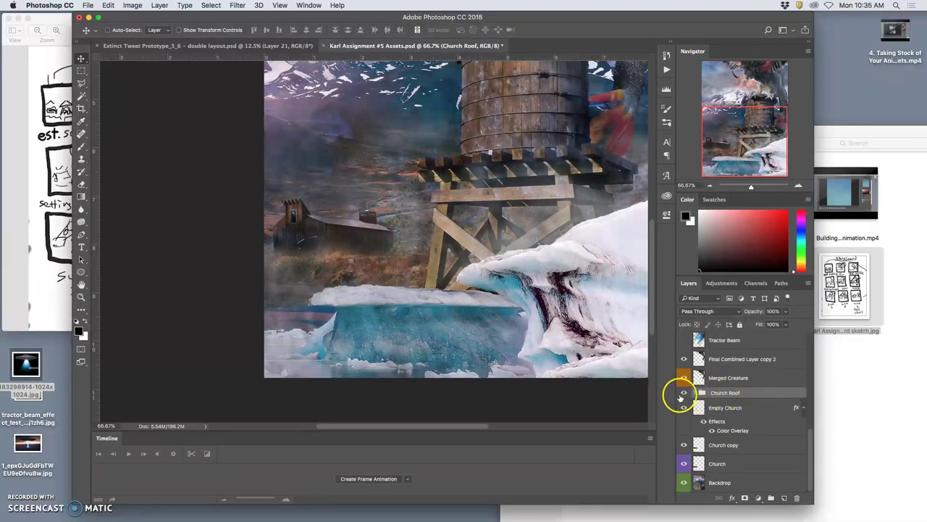
{"action": "right_click", "coordinate": [681, 395]}
{"action": "left_click", "coordinate": [694, 430]}
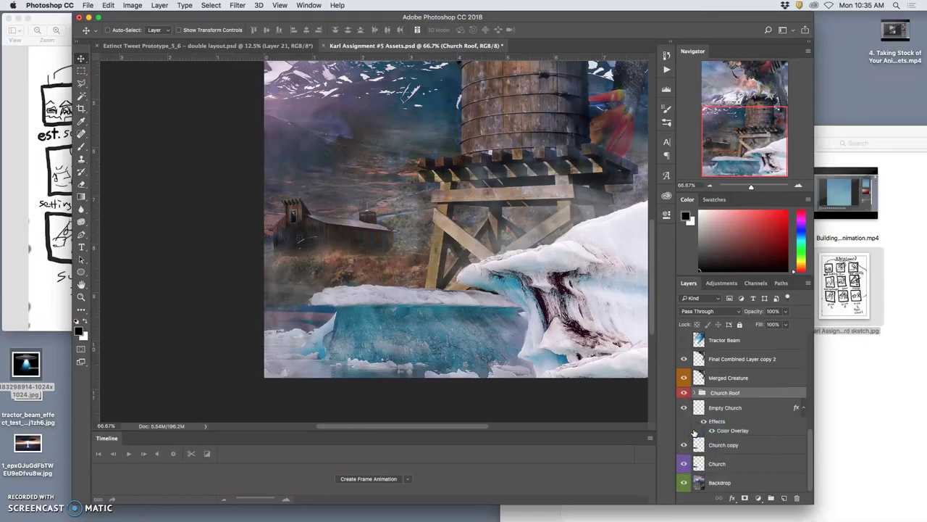
{"action": "left_click", "coordinate": [684, 393]}
{"action": "left_click", "coordinate": [684, 392]}
{"action": "left_click", "coordinate": [684, 393]}
{"action": "left_click", "coordinate": [684, 393]}
{"action": "left_click", "coordinate": [684, 393]}
{"action": "left_click", "coordinate": [684, 392]}
Step: Expand the Church Roof group and turn the roof copies, including copies 3 and 4, back on
{"action": "left_click", "coordinate": [696, 392]}
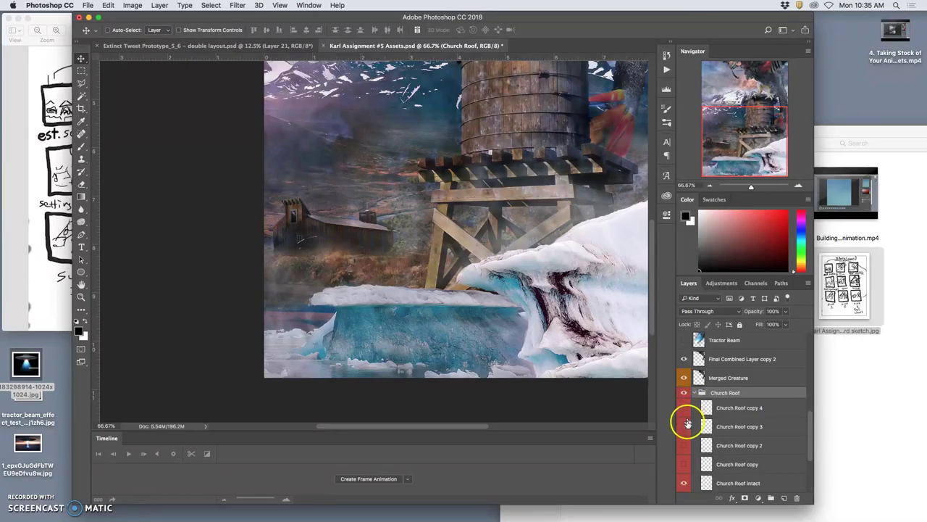
{"action": "scroll", "coordinate": [686, 434], "scroll_direction": "down", "scroll_amount": 1}
{"action": "left_click", "coordinate": [684, 458]}
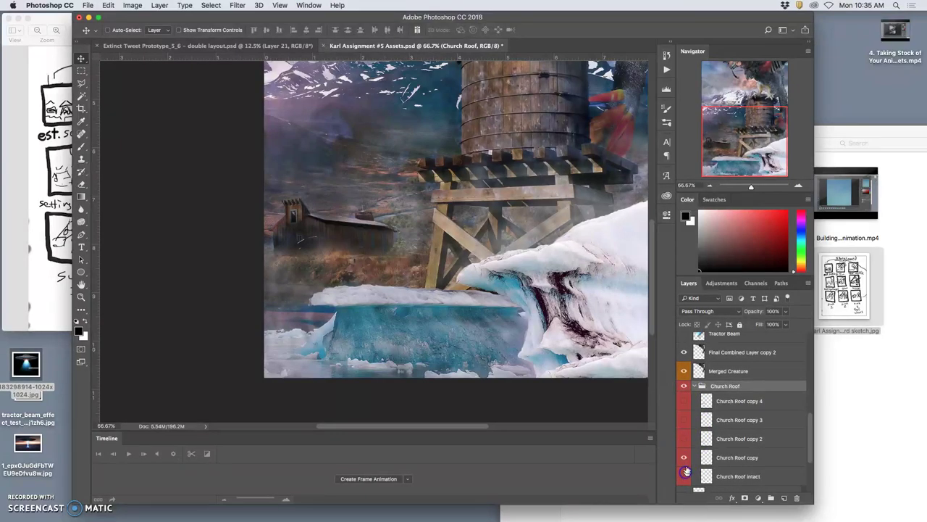
{"action": "left_click_drag", "start_coordinate": [685, 459], "coordinate": [687, 442]}
{"action": "scroll", "coordinate": [686, 442], "scroll_direction": "down", "scroll_amount": 2}
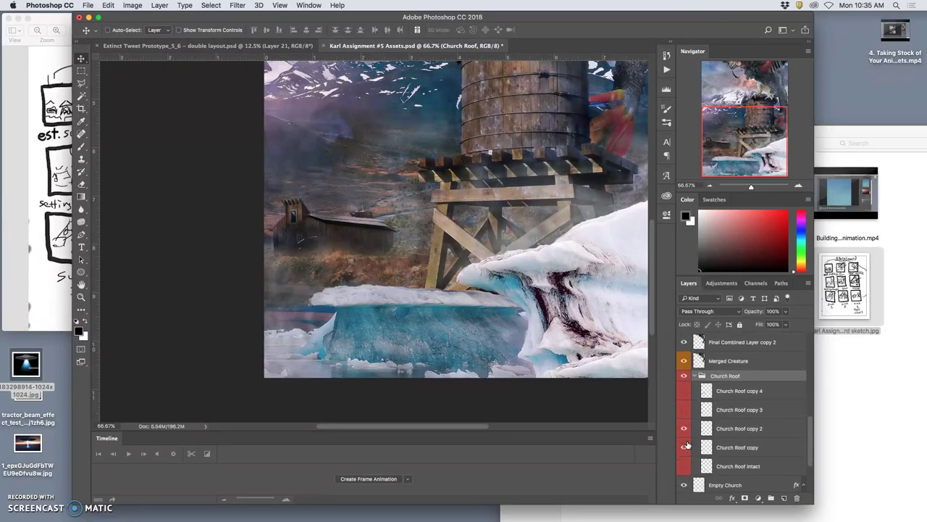
{"action": "left_click_drag", "start_coordinate": [685, 421], "coordinate": [686, 411]}
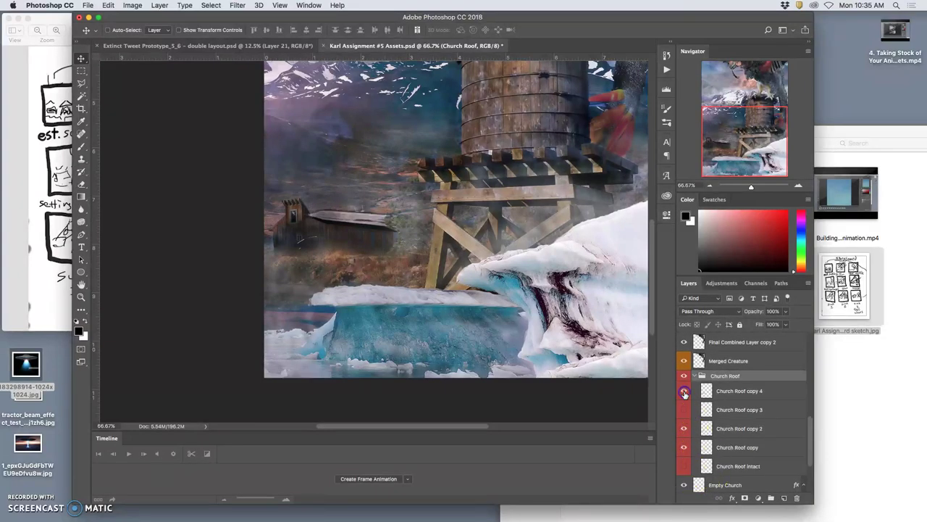
{"action": "left_click", "coordinate": [685, 392]}
Step: Show Church Roof copy and copy 2 while hiding copies 3 and 4 to preview
{"action": "left_click", "coordinate": [683, 429]}
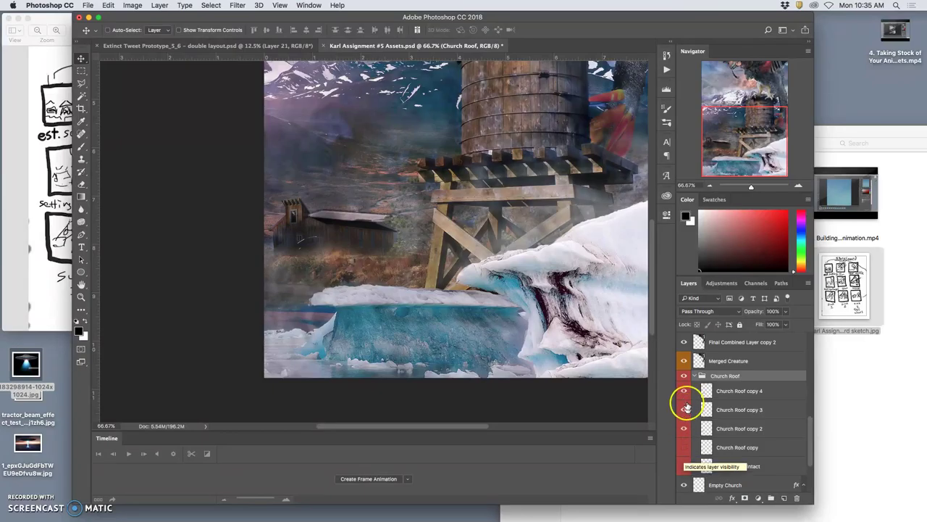
{"action": "left_click", "coordinate": [684, 447]}
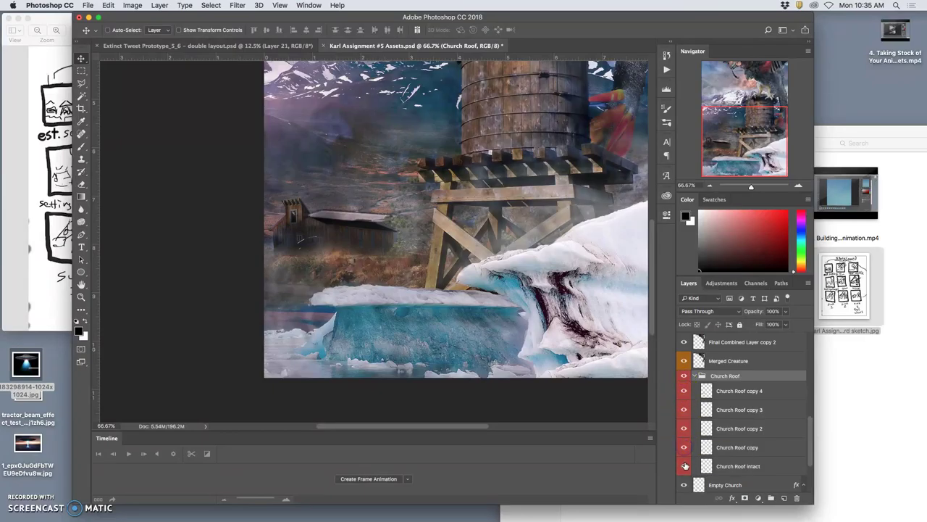
{"action": "left_click", "coordinate": [686, 397]}
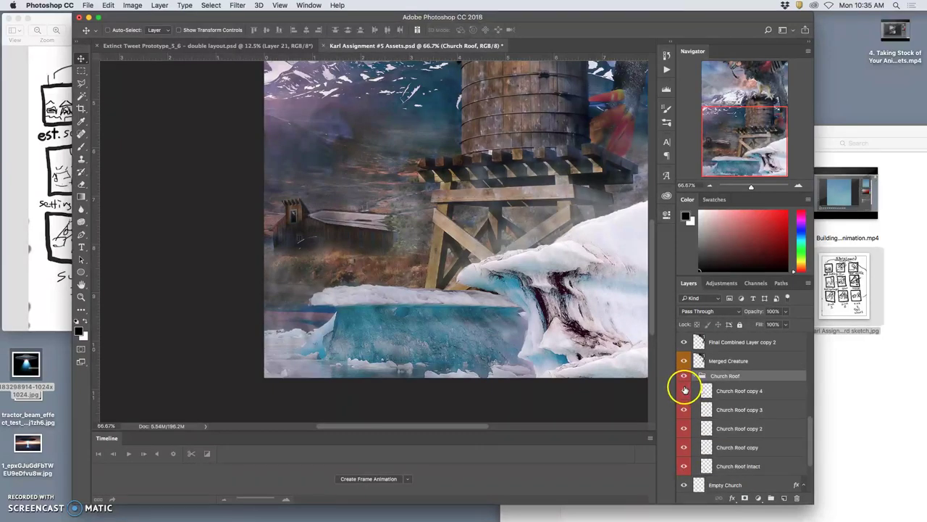
{"action": "left_click", "coordinate": [684, 391]}
{"action": "left_click", "coordinate": [684, 410]}
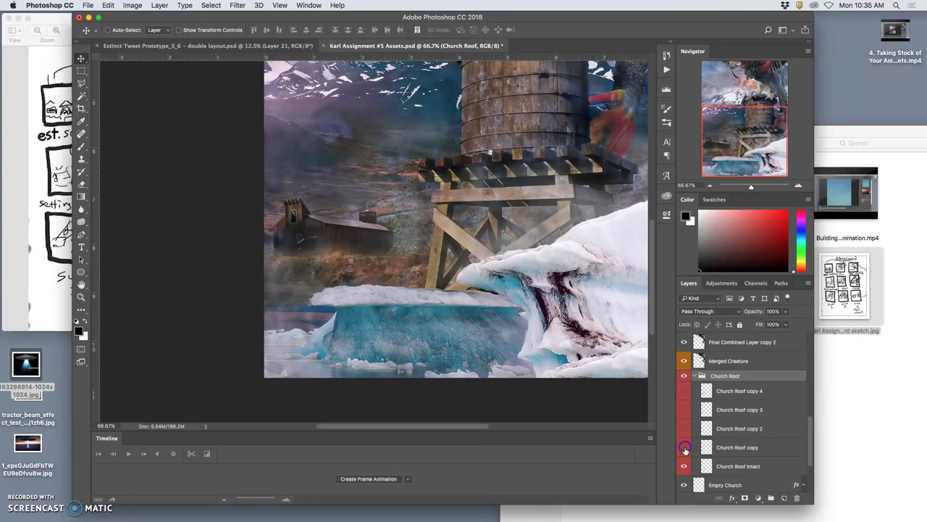
Step: Collapse the Church Roof group and make the Tractor Beam layer visible
{"action": "left_click", "coordinate": [693, 376]}
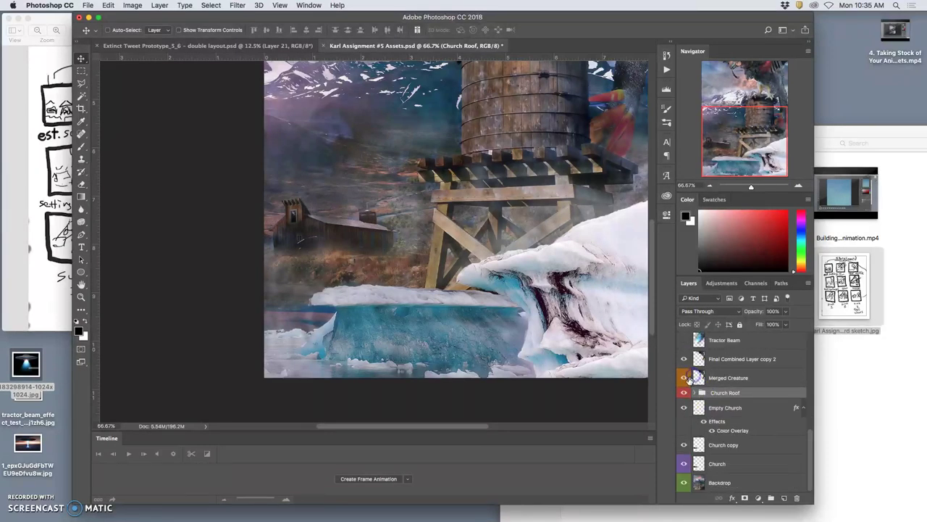
{"action": "left_click", "coordinate": [683, 393]}
{"action": "left_click", "coordinate": [683, 393]}
{"action": "left_click", "coordinate": [684, 342]}
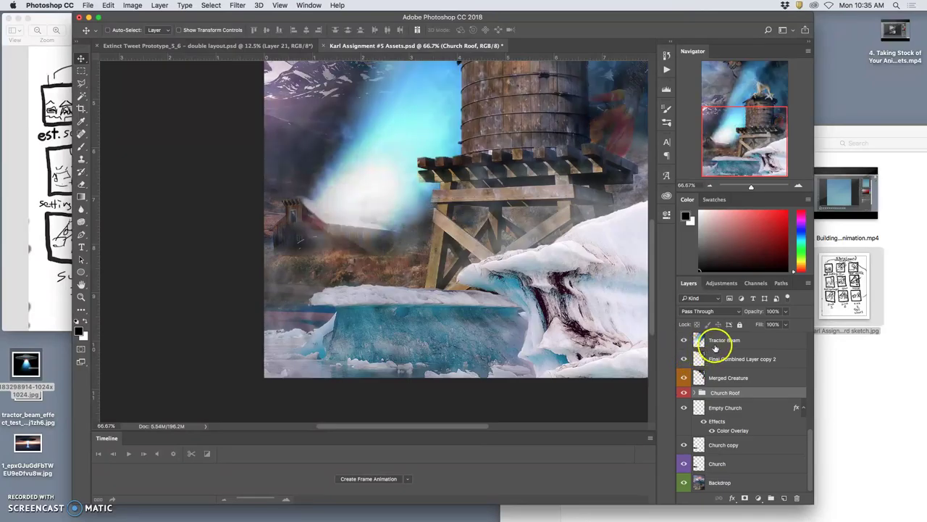
Step: Erase Tractor Beam haze over the church and ice with a 91 px, 23% opacity eraser
{"action": "left_click", "coordinate": [716, 341]}
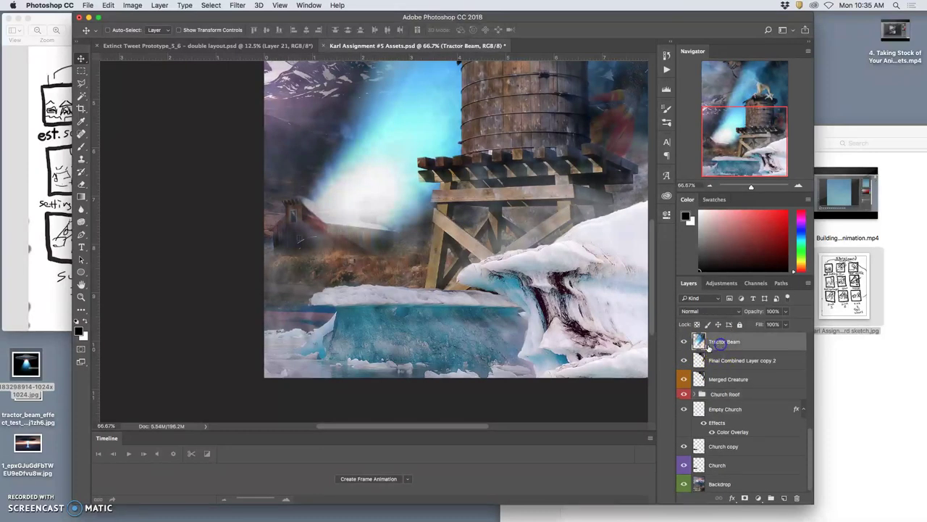
{"action": "left_click", "coordinate": [81, 183]}
{"action": "mouse_move", "coordinate": [300, 276]}
{"action": "left_mouse_down"}
{"action": "mouse_move", "coordinate": [249, 268]}
{"action": "mouse_move", "coordinate": [258, 275]}
{"action": "left_mouse_up"}
{"action": "left_click", "coordinate": [121, 34]}
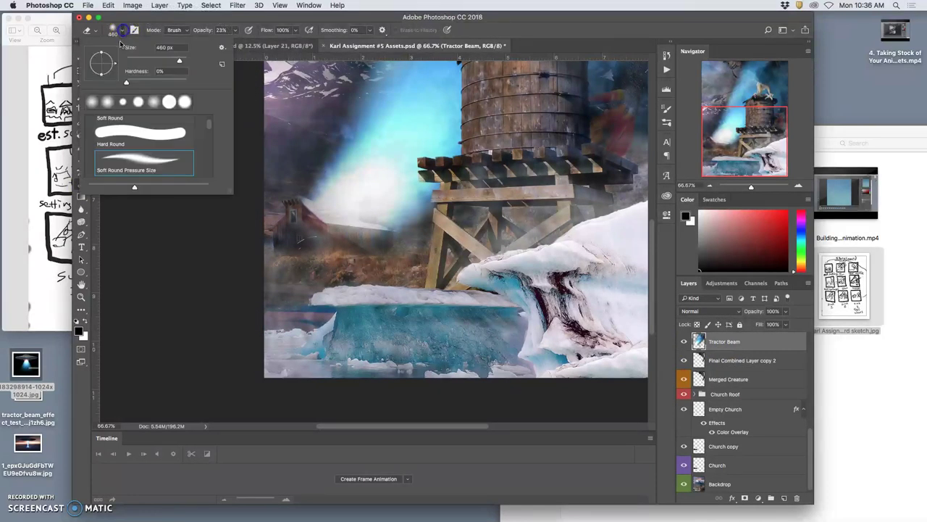
{"action": "left_click", "coordinate": [348, 259]}
{"action": "mouse_move", "coordinate": [355, 251]}
{"action": "left_mouse_down"}
{"action": "mouse_move", "coordinate": [393, 255]}
{"action": "mouse_move", "coordinate": [285, 229]}
{"action": "left_mouse_up"}
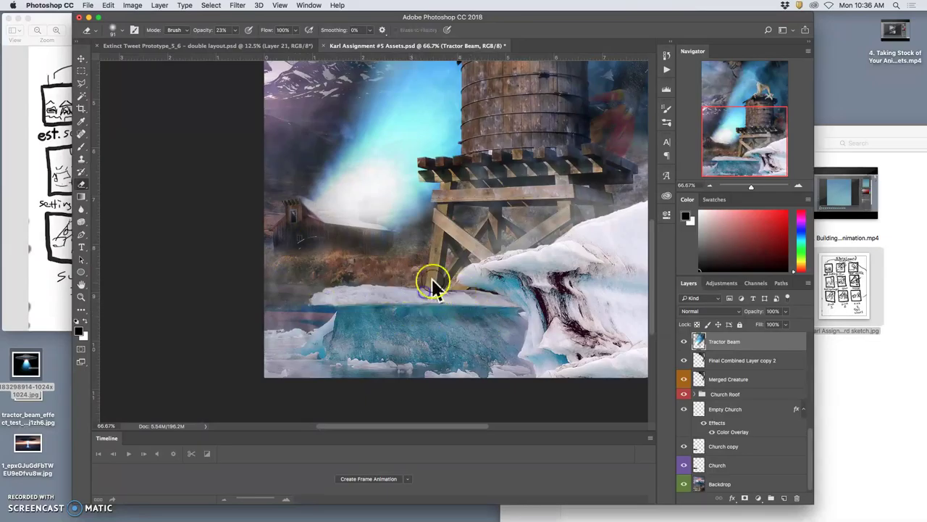
{"action": "left_click", "coordinate": [411, 308]}
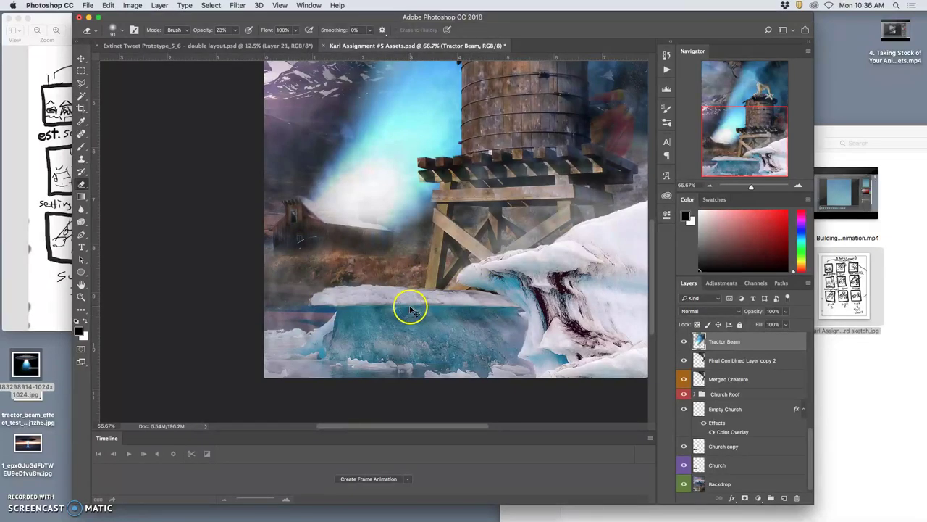
{"action": "key", "text": "super+minus"}
{"action": "key", "text": "super+minus"}
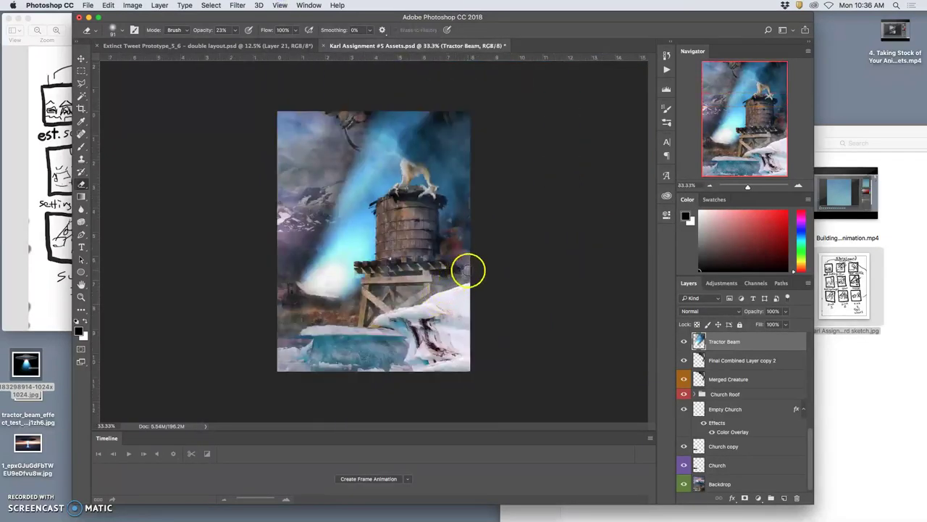
Step: Review then collapse the Church Roof group, hide the Tractor Beam, and select Empty Church
{"action": "left_click", "coordinate": [695, 395]}
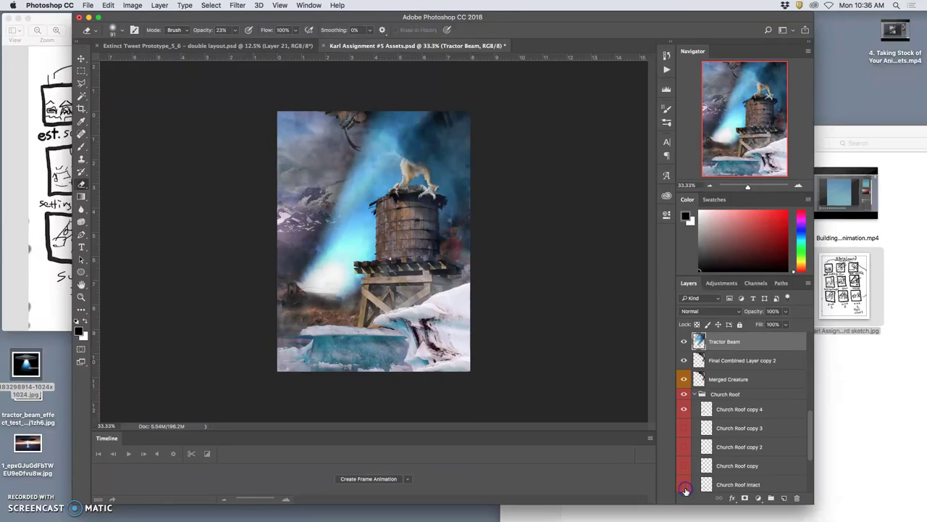
{"action": "left_click", "coordinate": [552, 389]}
{"action": "scroll", "coordinate": [723, 424], "scroll_direction": "down", "scroll_amount": 1}
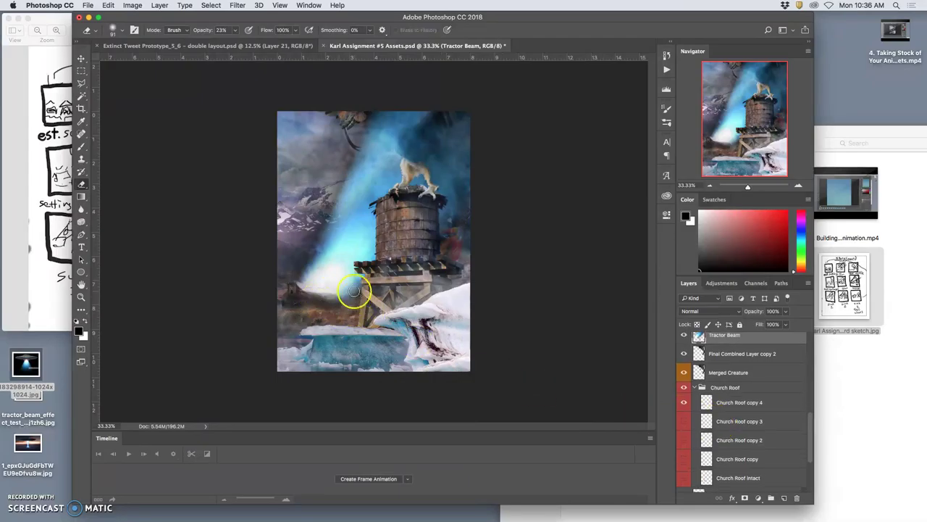
{"action": "left_click", "coordinate": [694, 388]}
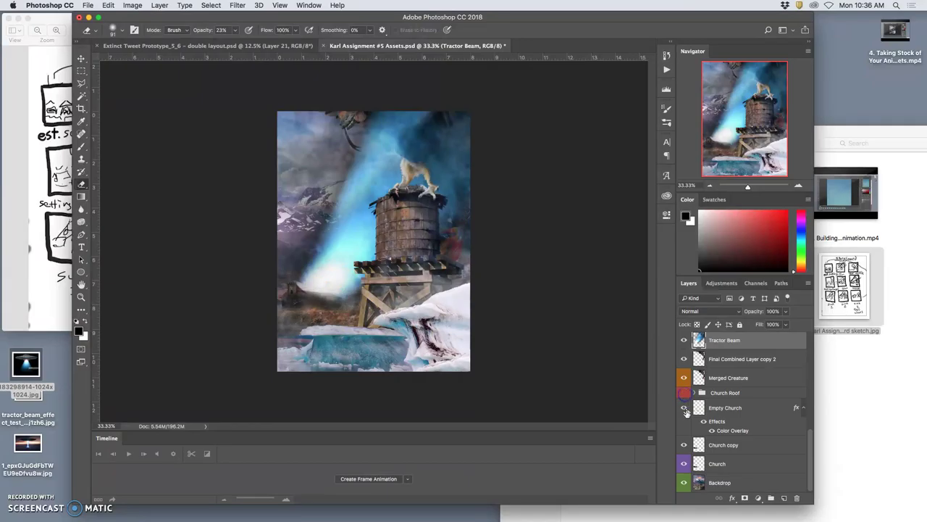
{"action": "left_click", "coordinate": [683, 341]}
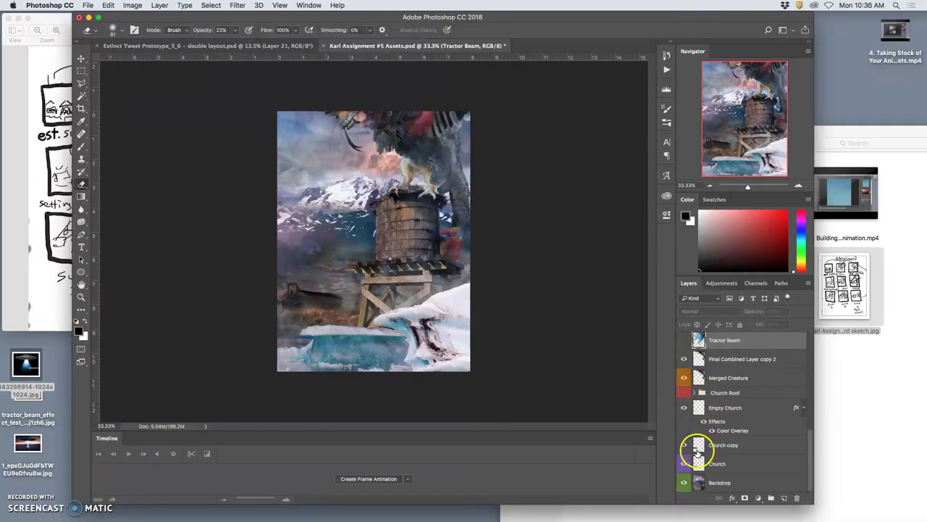
{"action": "left_click", "coordinate": [727, 409]}
Step: Rasterize Empty Church's layer style and duplicate the layer
{"action": "right_click", "coordinate": [727, 409]}
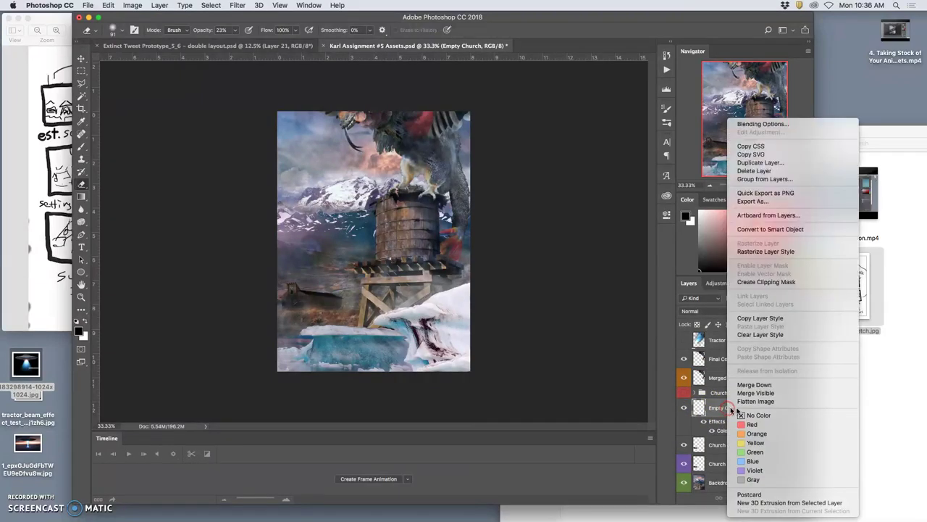
{"action": "left_click", "coordinate": [765, 252]}
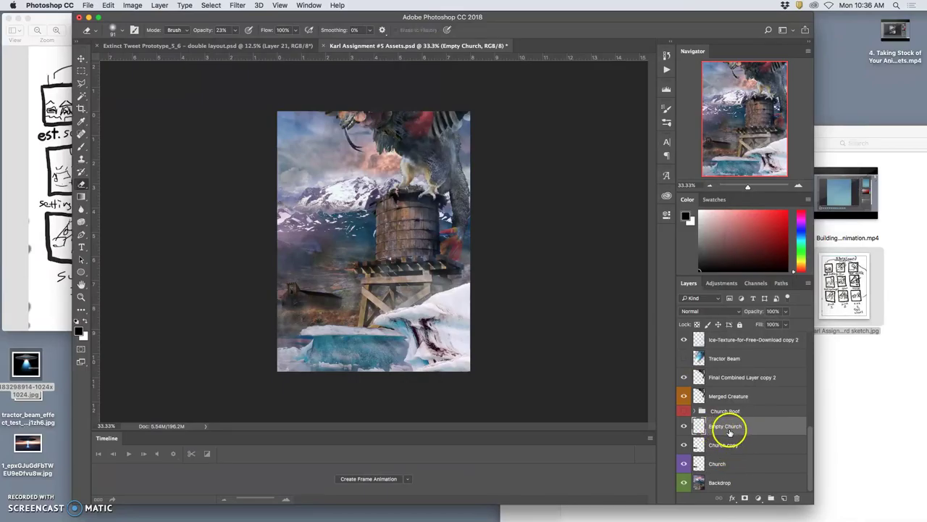
{"action": "left_click", "coordinate": [683, 427]}
{"action": "left_click", "coordinate": [683, 427]}
{"action": "key", "text": "super+j"}
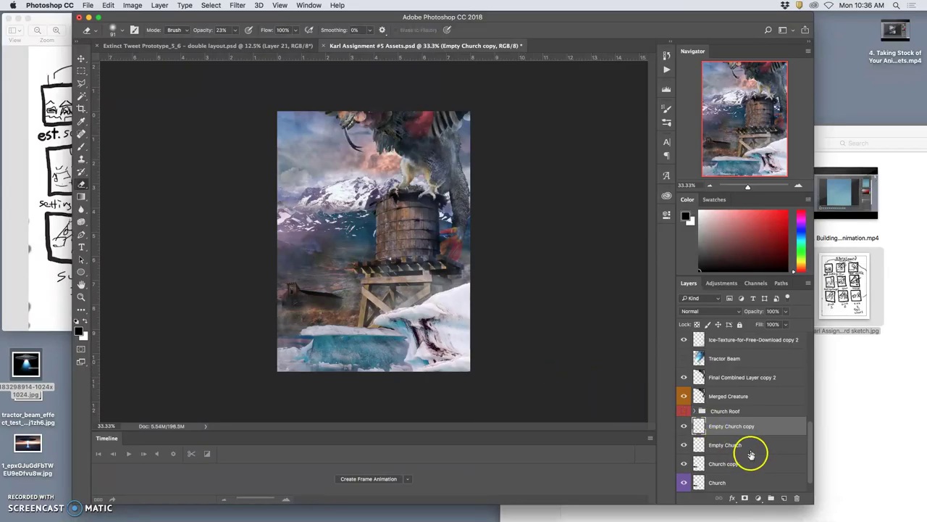
Step: Give the Empty Church copy a pale blue #b5ccd2 Color Overlay
{"action": "double_click", "coordinate": [766, 431]}
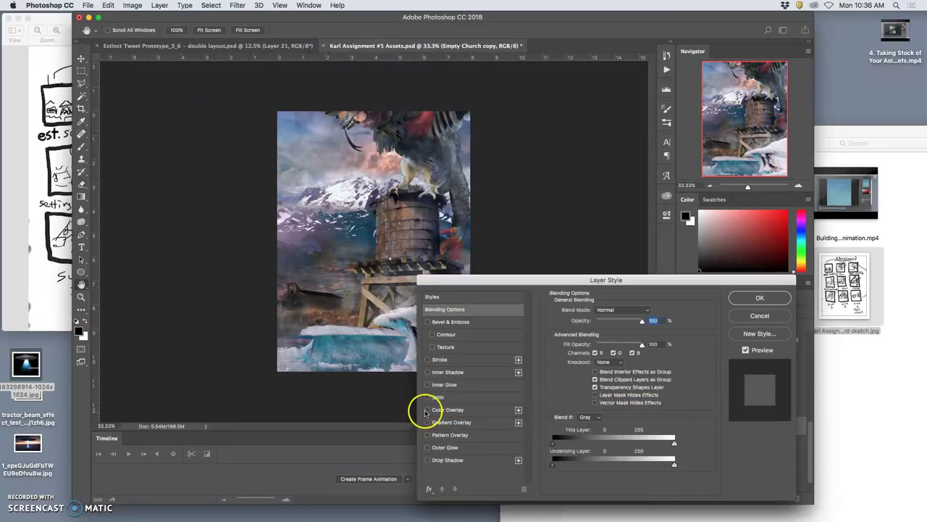
{"action": "left_click", "coordinate": [465, 411]}
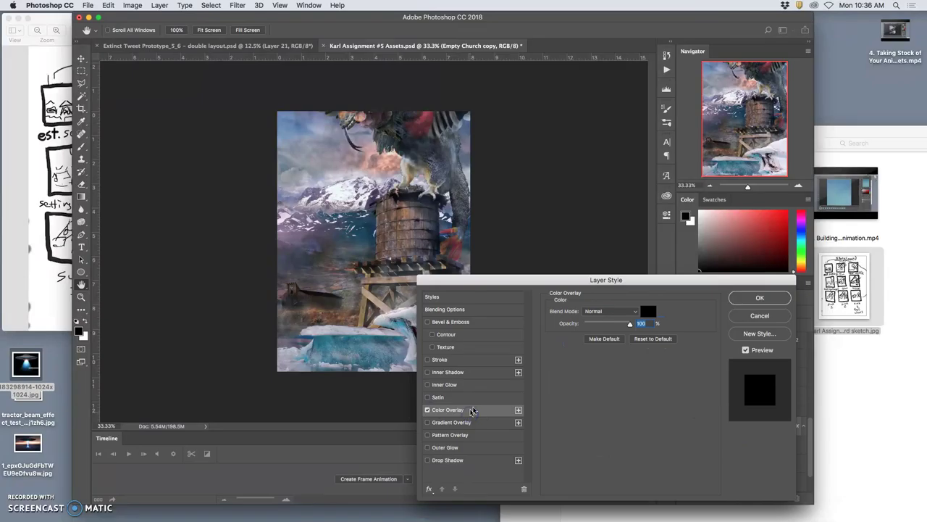
{"action": "left_click", "coordinate": [639, 312]}
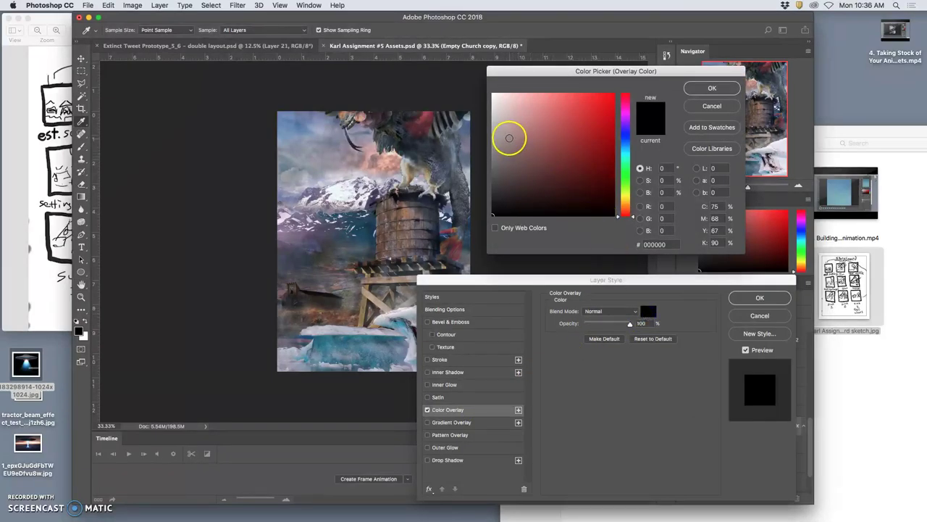
{"action": "left_click", "coordinate": [506, 130]}
{"action": "left_click", "coordinate": [625, 151]}
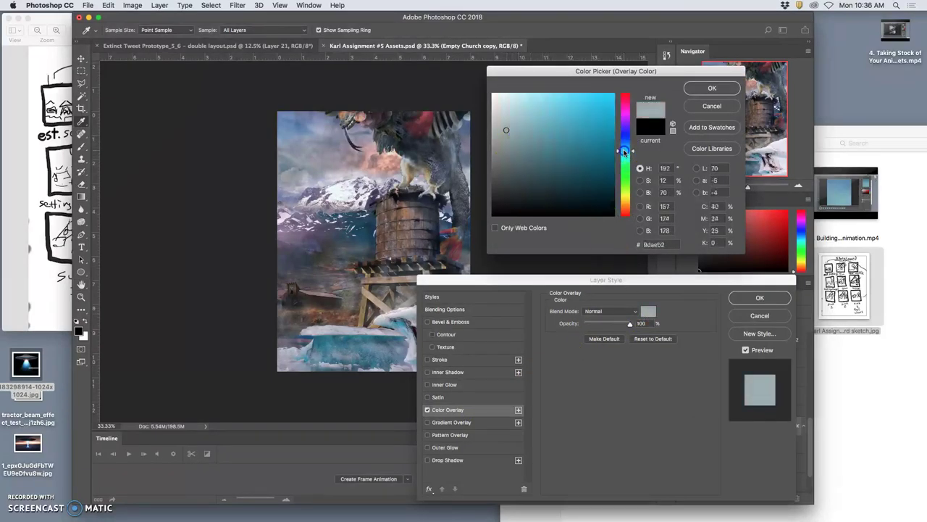
{"action": "left_click", "coordinate": [508, 114]}
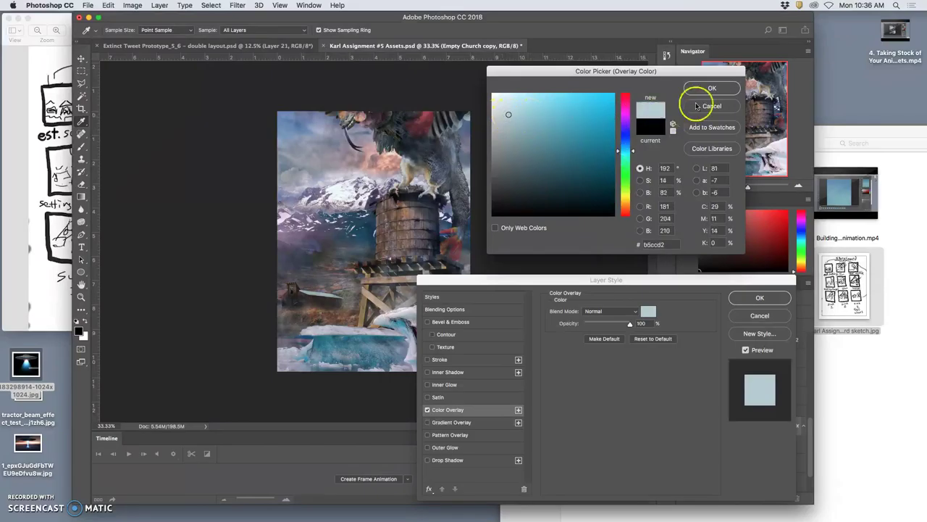
{"action": "left_click", "coordinate": [711, 89]}
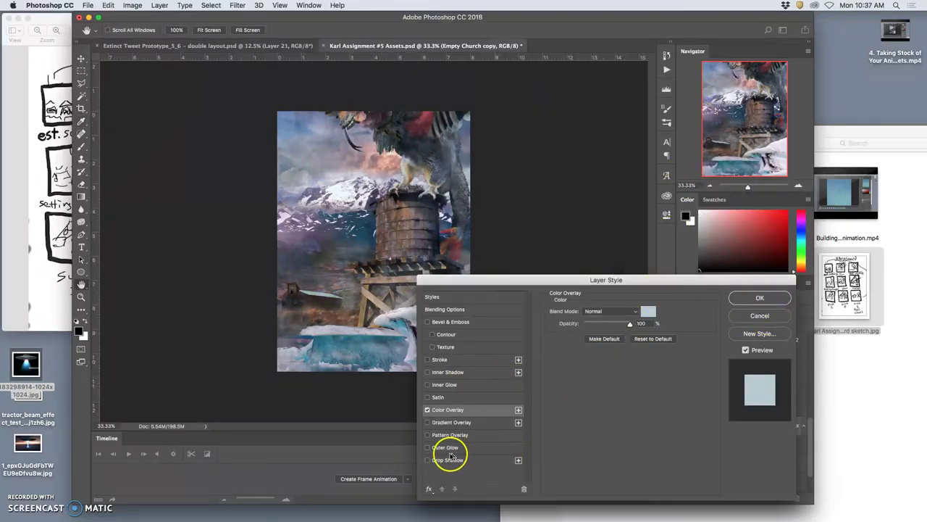
Step: Add a soft 73 px Outer Glow to the copy and apply the style
{"action": "left_click", "coordinate": [428, 447]}
{"action": "left_click", "coordinate": [435, 448]}
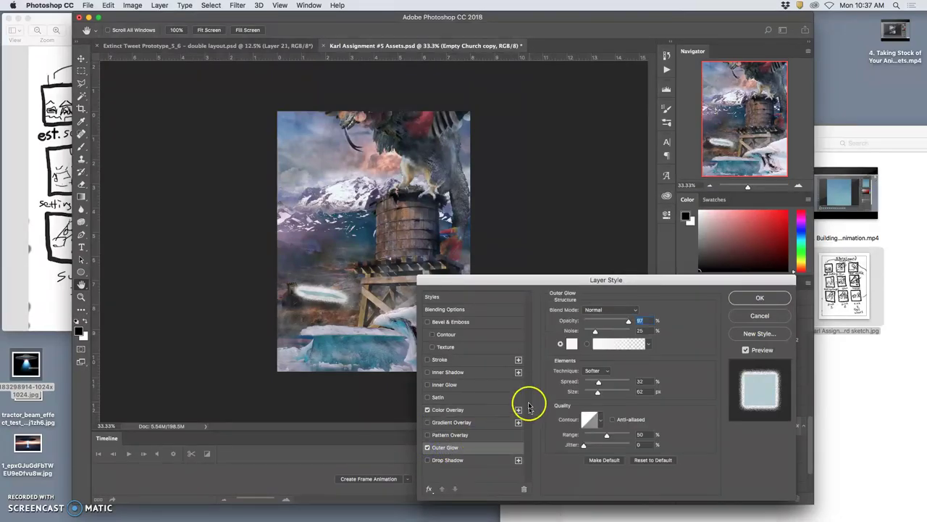
{"action": "scroll", "coordinate": [306, 319], "scroll_direction": "up", "scroll_amount": 10}
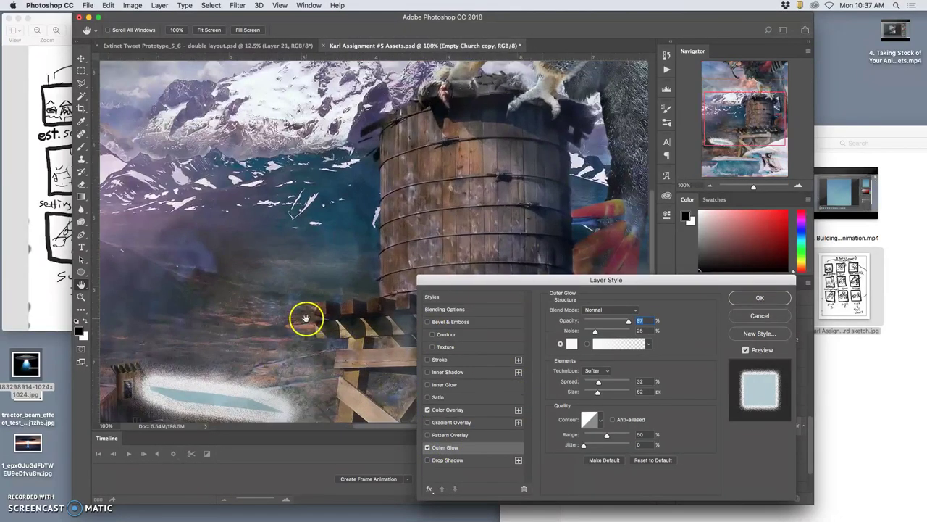
{"action": "scroll", "coordinate": [263, 292], "scroll_direction": "up", "scroll_amount": 5}
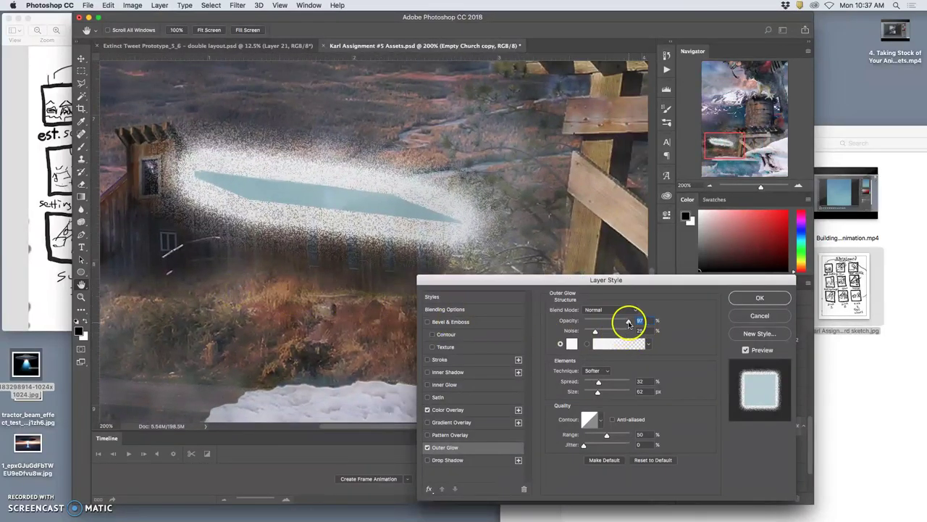
{"action": "left_click_drag", "start_coordinate": [628, 321], "coordinate": [623, 324]}
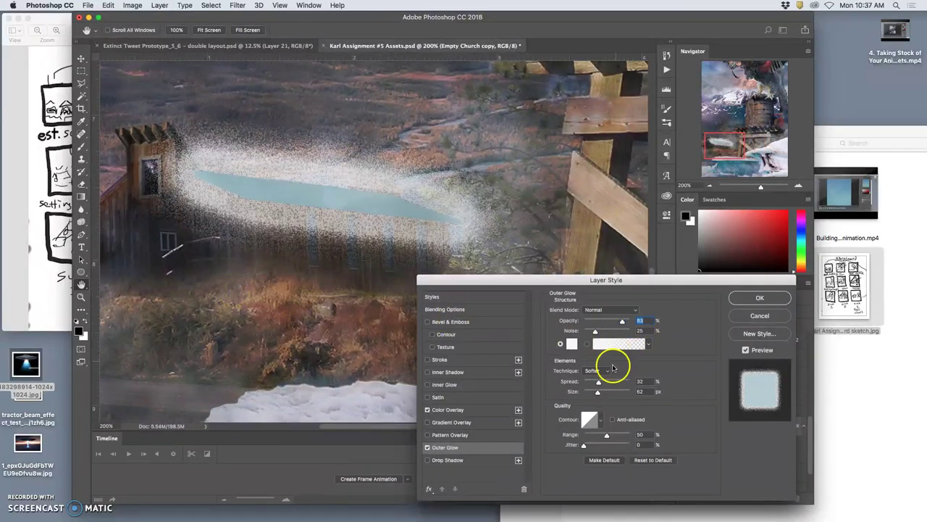
{"action": "left_click_drag", "start_coordinate": [597, 391], "coordinate": [587, 382]}
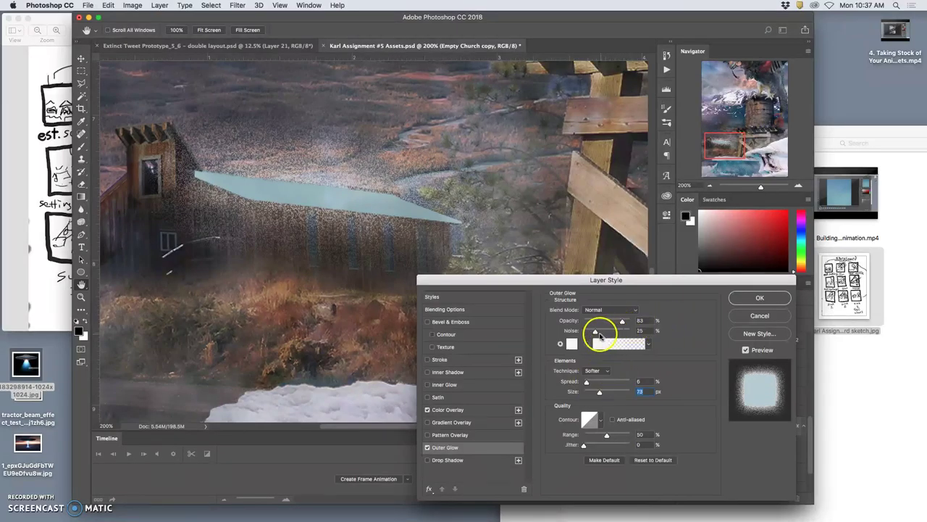
{"action": "left_click_drag", "start_coordinate": [595, 331], "coordinate": [595, 334]}
{"action": "left_click", "coordinate": [760, 299]}
{"action": "left_click", "coordinate": [635, 311], "text": "alt"}
{"action": "left_click", "coordinate": [620, 324], "text": "alt"}
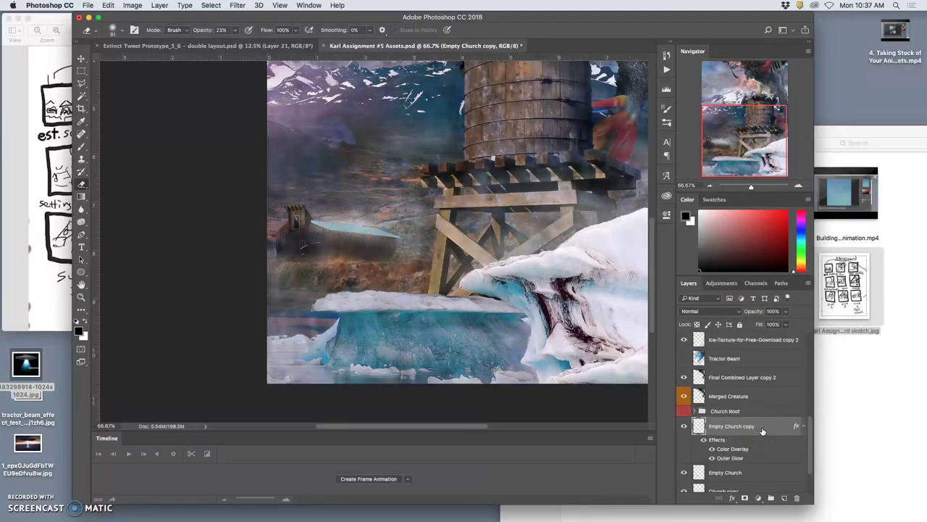
Step: Duplicate the glowing church and make copy 2's Color Overlay paler, nearly white
{"action": "key", "text": "super+j"}
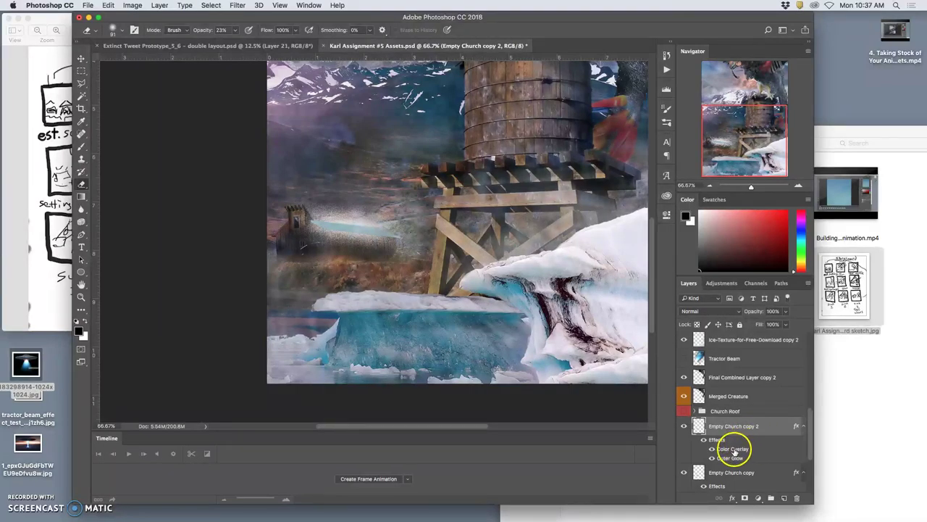
{"action": "double_click", "coordinate": [734, 449]}
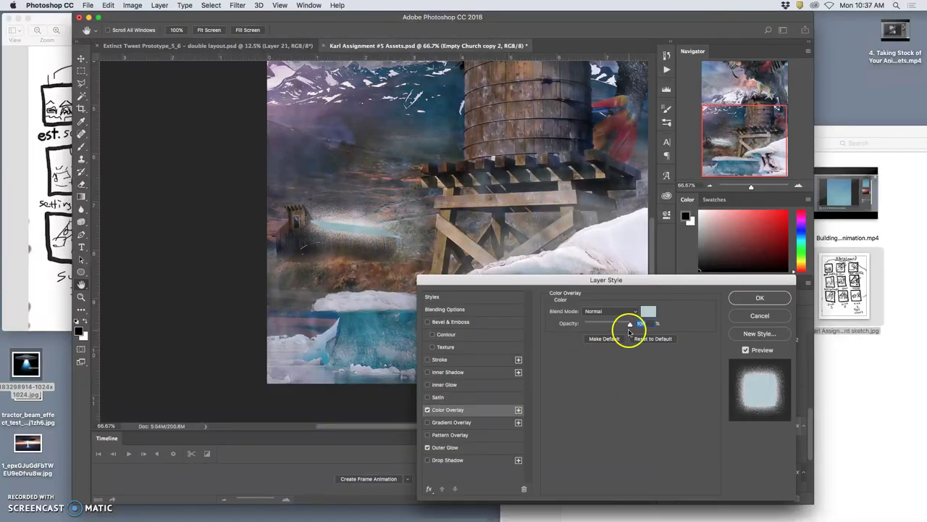
{"action": "left_click", "coordinate": [647, 311]}
{"action": "left_click", "coordinate": [503, 107]}
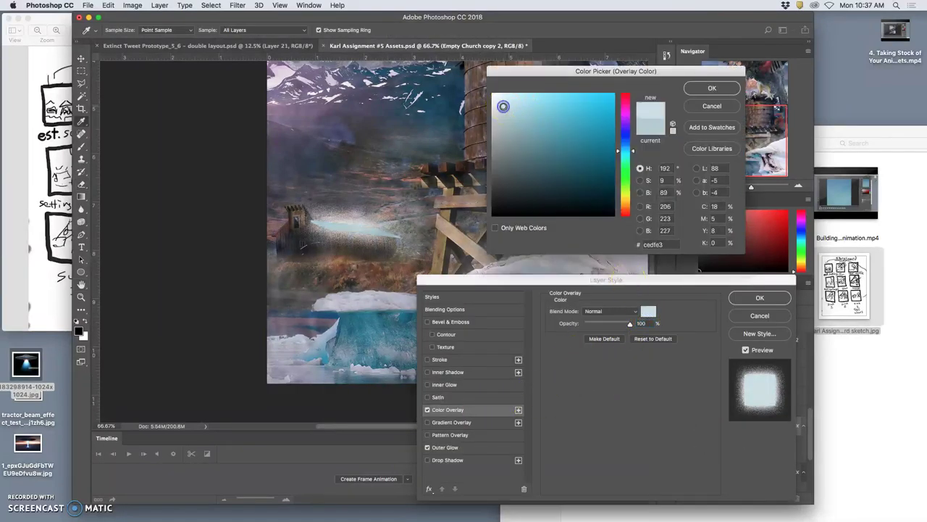
{"action": "left_click_drag", "start_coordinate": [500, 106], "coordinate": [498, 103]}
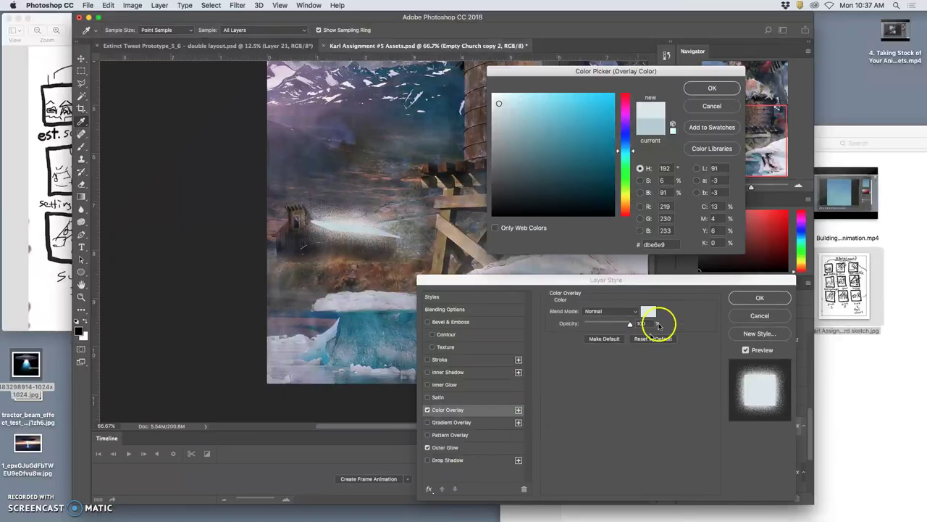
{"action": "left_click", "coordinate": [712, 88]}
Step: Set copy 2's Outer Glow to 100% opacity and 111 px size, then apply
{"action": "left_click", "coordinate": [455, 447]}
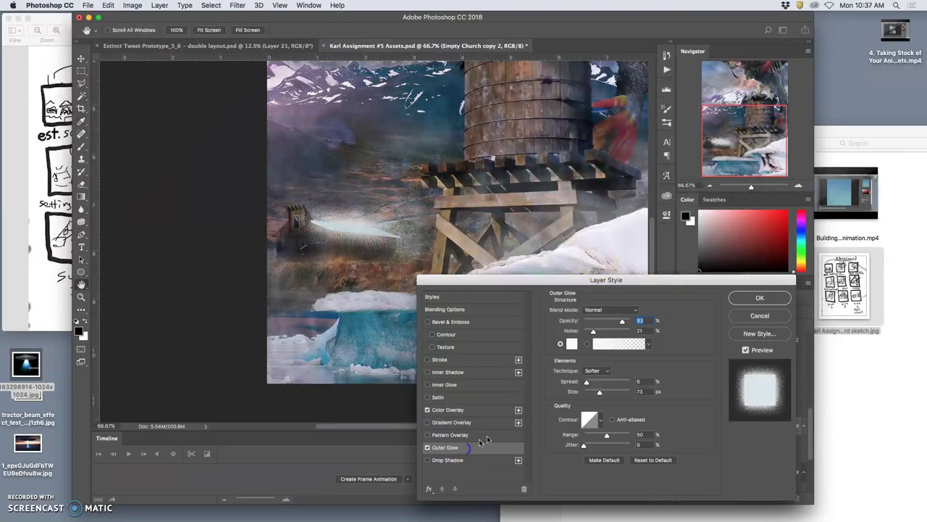
{"action": "left_click_drag", "start_coordinate": [622, 321], "coordinate": [638, 320]}
{"action": "left_click", "coordinate": [595, 334]}
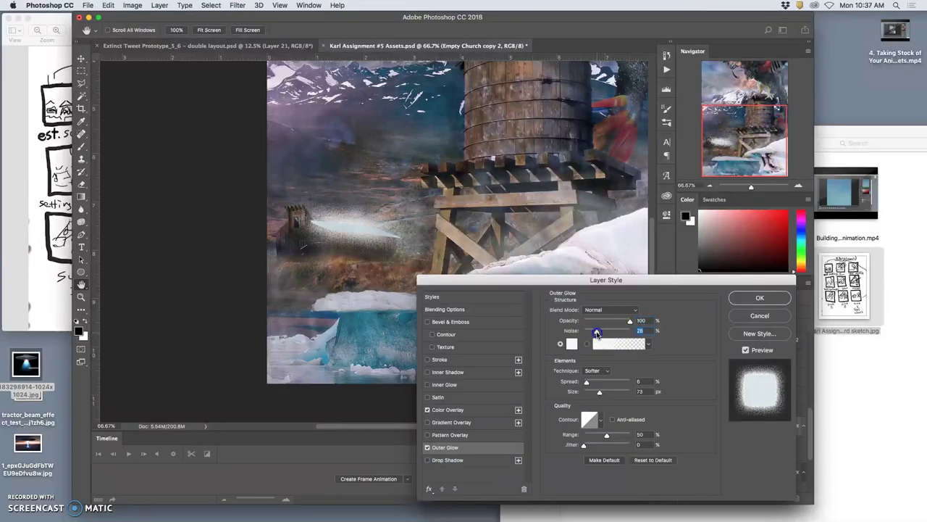
{"action": "mouse_move", "coordinate": [600, 392]}
{"action": "left_mouse_down"}
{"action": "mouse_move", "coordinate": [607, 394]}
{"action": "mouse_move", "coordinate": [589, 384]}
{"action": "left_mouse_up"}
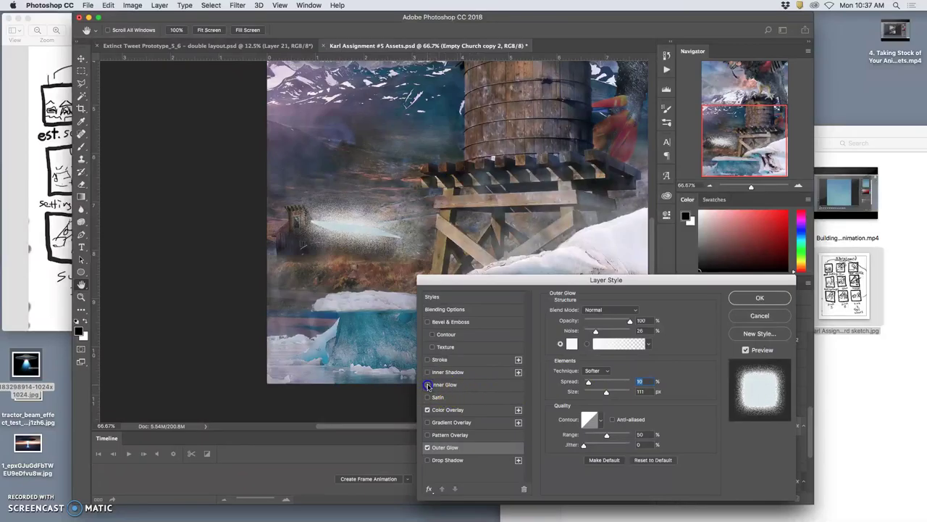
{"action": "left_click", "coordinate": [761, 298]}
{"action": "left_click", "coordinate": [741, 428]}
Step: Create Empty Church copy 3 and toggle the church copies' visibility to compare glows
{"action": "key", "text": "super+j"}
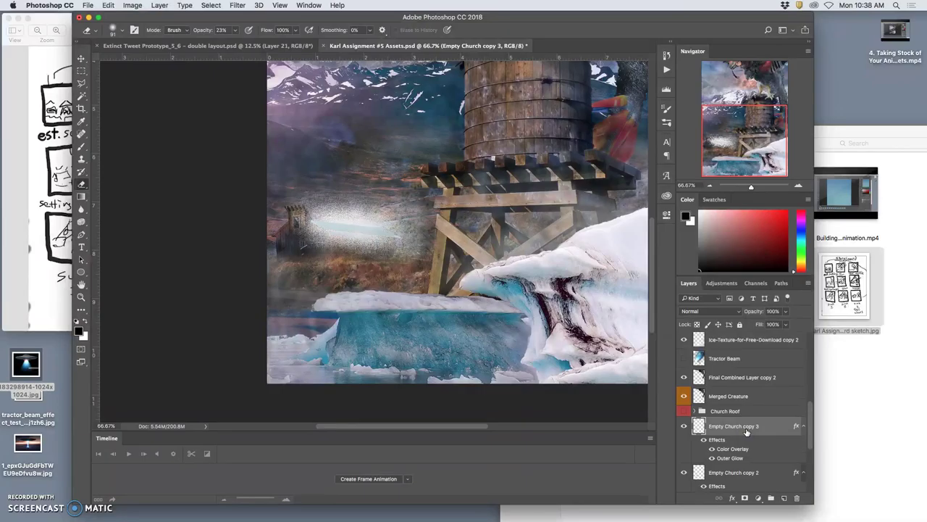
{"action": "left_click", "coordinate": [745, 433]}
{"action": "left_click", "coordinate": [685, 472]}
{"action": "left_click", "coordinate": [684, 472]}
{"action": "left_click", "coordinate": [716, 457]}
{"action": "scroll", "coordinate": [715, 456], "scroll_direction": "down", "scroll_amount": 1}
{"action": "scroll", "coordinate": [714, 445], "scroll_direction": "down", "scroll_amount": 2}
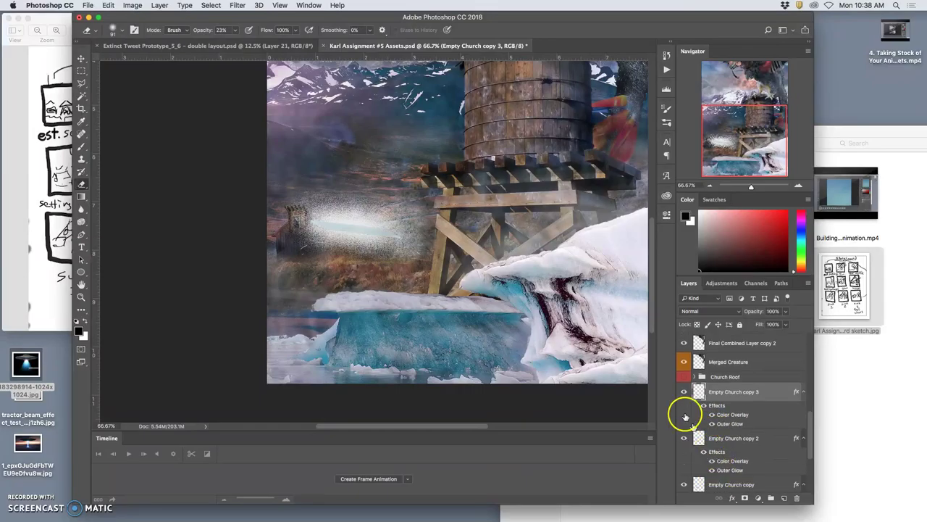
{"action": "left_click", "coordinate": [684, 392]}
{"action": "left_click", "coordinate": [683, 437]}
{"action": "left_click", "coordinate": [684, 485]}
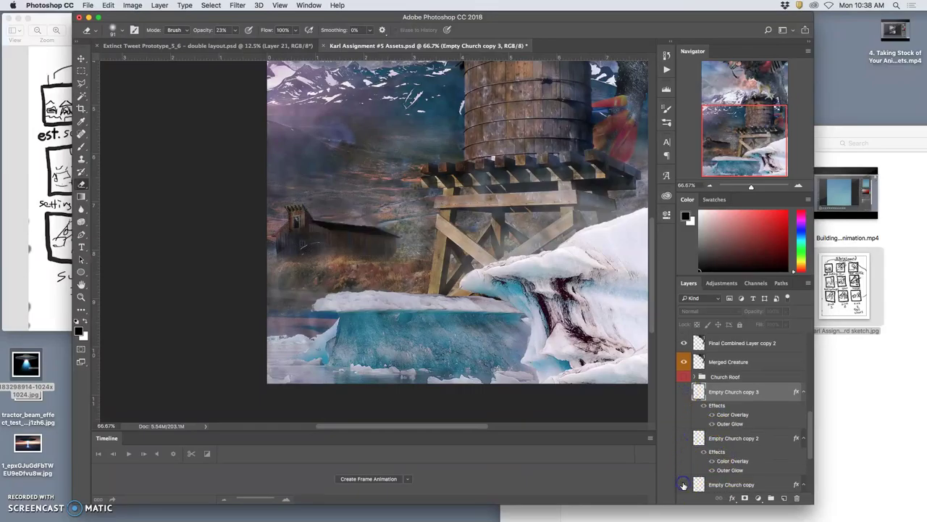
{"action": "left_click", "coordinate": [683, 439]}
{"action": "left_click", "coordinate": [684, 392]}
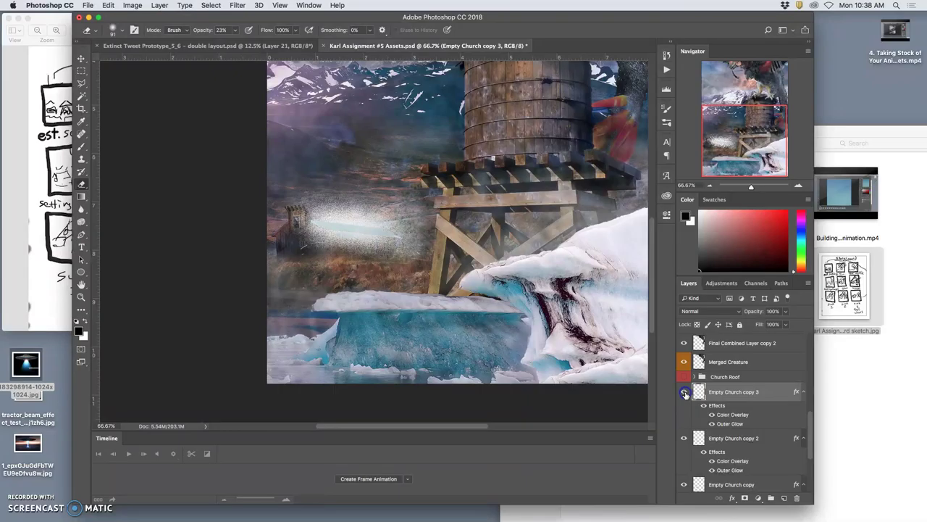
Step: Show the Church Roof group and the Tractor Beam layer, selecting Tractor Beam
{"action": "scroll", "coordinate": [725, 428], "scroll_direction": "down", "scroll_amount": 1}
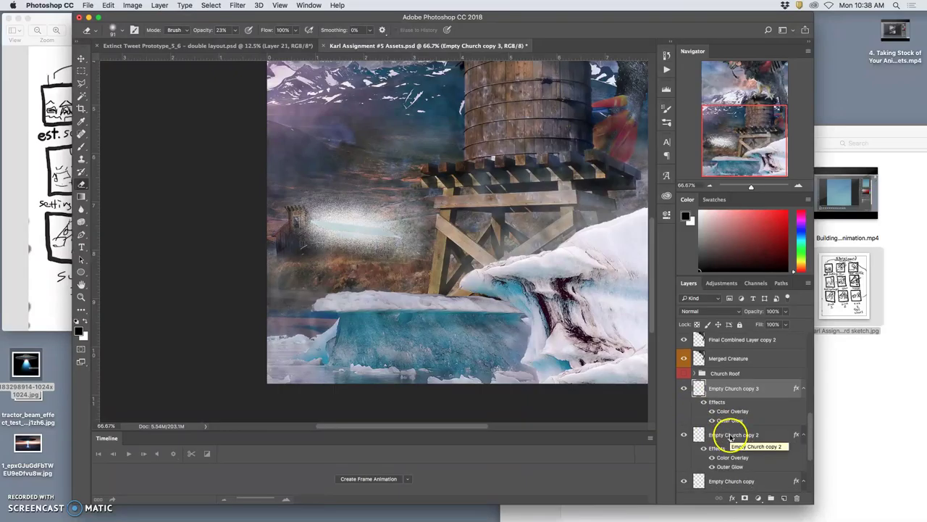
{"action": "left_click", "coordinate": [684, 374]}
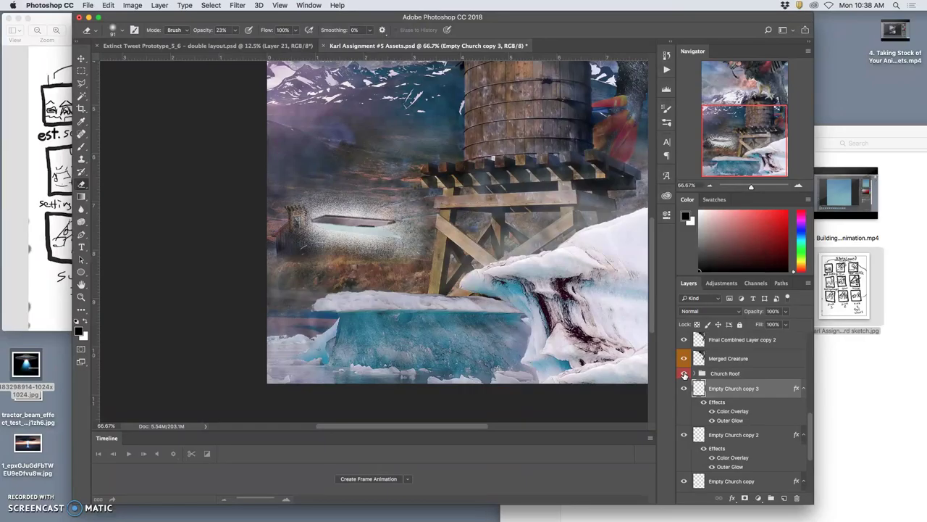
{"action": "scroll", "coordinate": [699, 403], "scroll_direction": "down", "scroll_amount": 6}
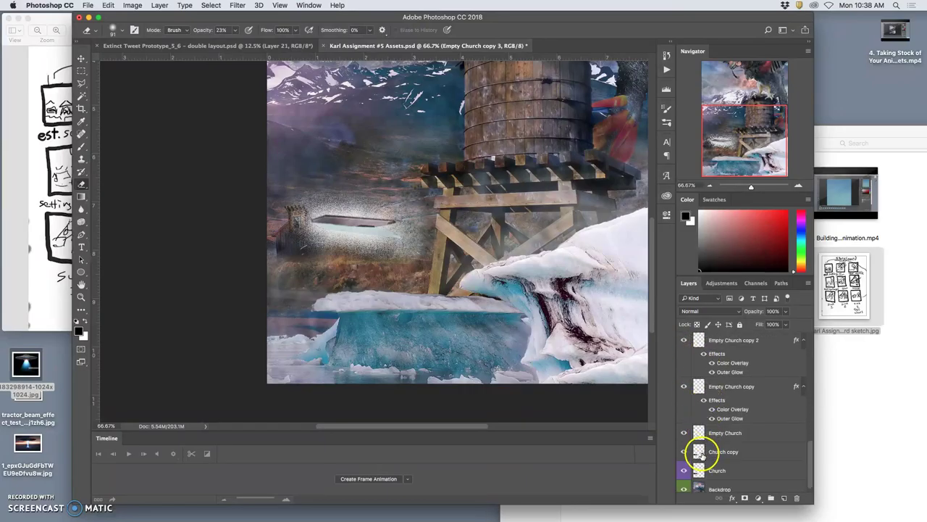
{"action": "scroll", "coordinate": [697, 442], "scroll_direction": "down", "scroll_amount": 7}
{"action": "left_click", "coordinate": [685, 408]}
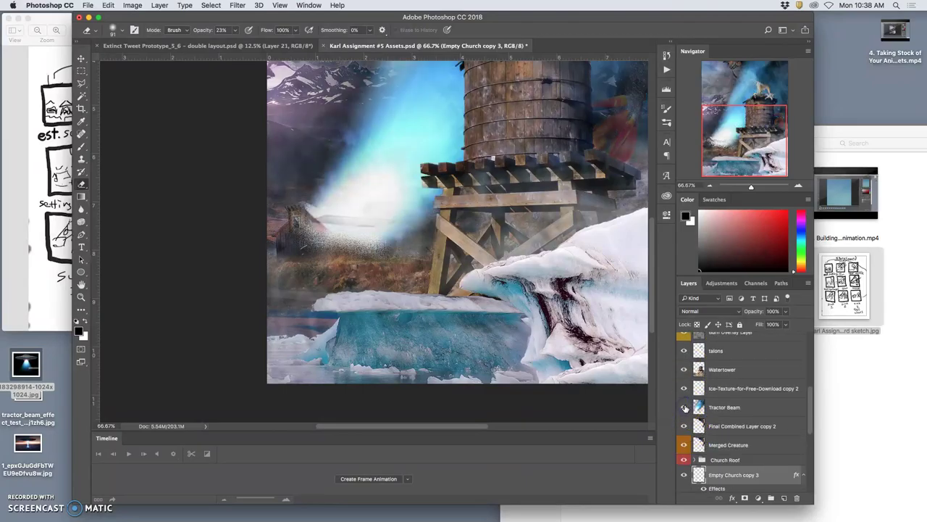
{"action": "left_click", "coordinate": [723, 407]}
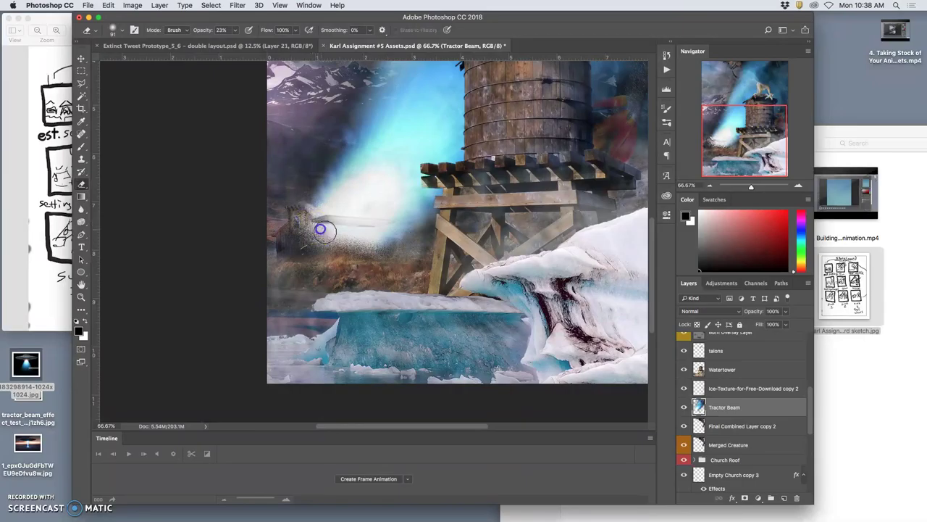
Step: Zoom out to the whole composition and select Empty Church copy 3
{"action": "key", "text": "super+minus"}
{"action": "key", "text": "super+minus"}
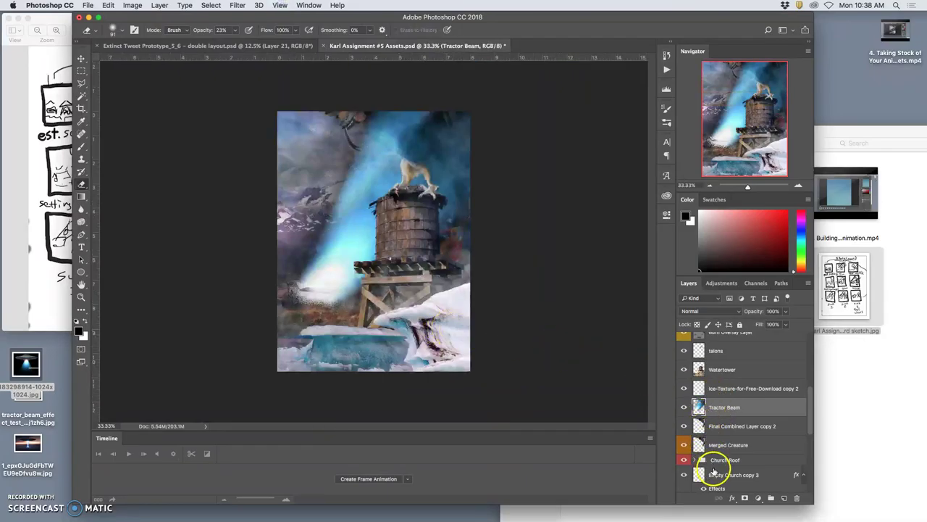
{"action": "scroll", "coordinate": [717, 467], "scroll_direction": "down", "scroll_amount": 1}
{"action": "scroll", "coordinate": [718, 467], "scroll_direction": "down", "scroll_amount": 4}
{"action": "left_click", "coordinate": [716, 382]}
{"action": "scroll", "coordinate": [742, 457], "scroll_direction": "down", "scroll_amount": 2}
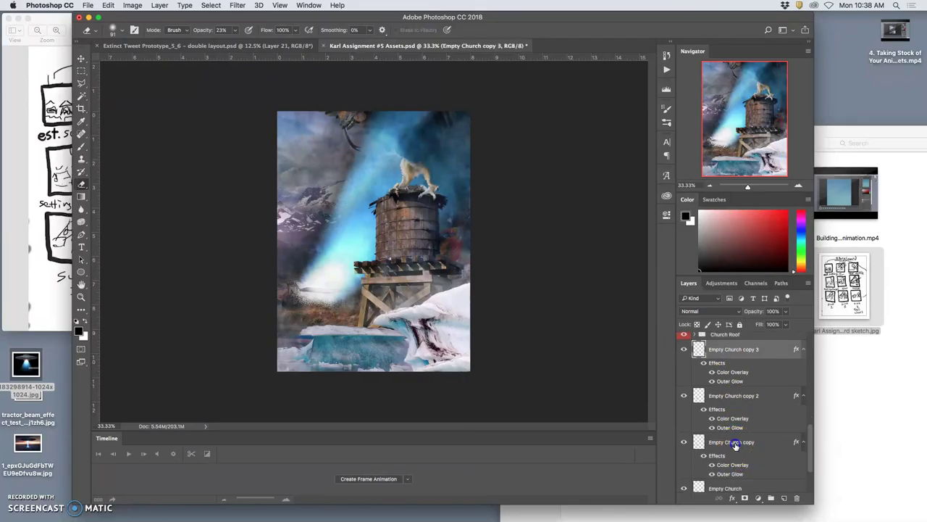
Step: Group the three Empty Church copies as 'Internal Glow' and hide Tractor Beam
{"action": "left_click", "coordinate": [736, 445], "text": "shift"}
{"action": "left_click", "coordinate": [771, 498]}
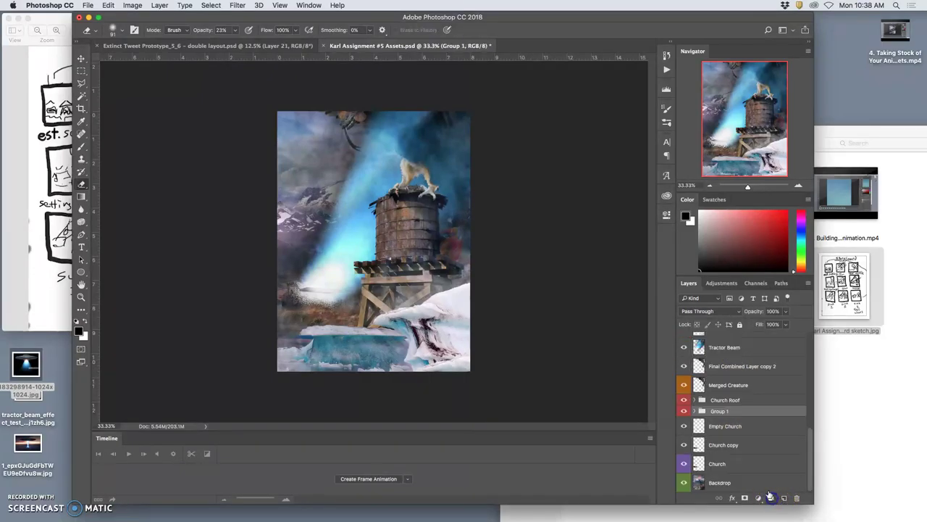
{"action": "double_click", "coordinate": [719, 412]}
{"action": "left_click", "coordinate": [760, 412]}
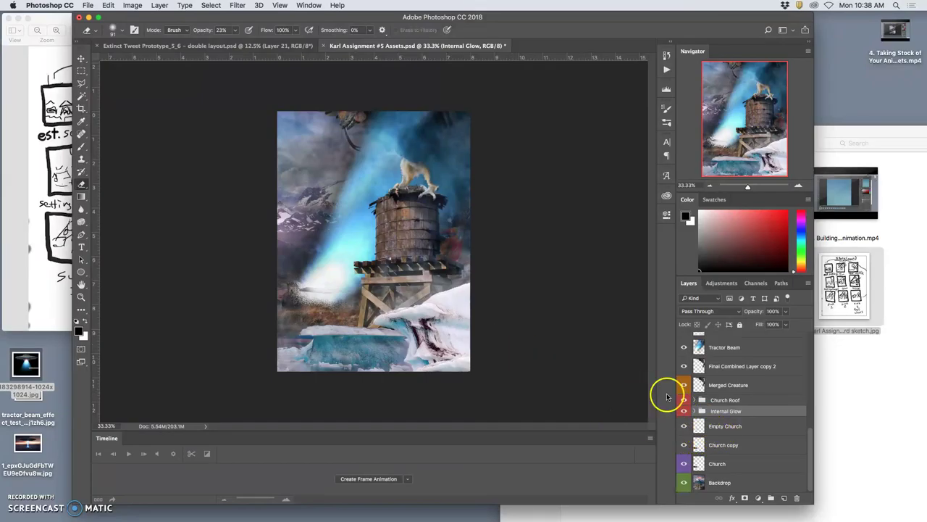
{"action": "left_click", "coordinate": [685, 348]}
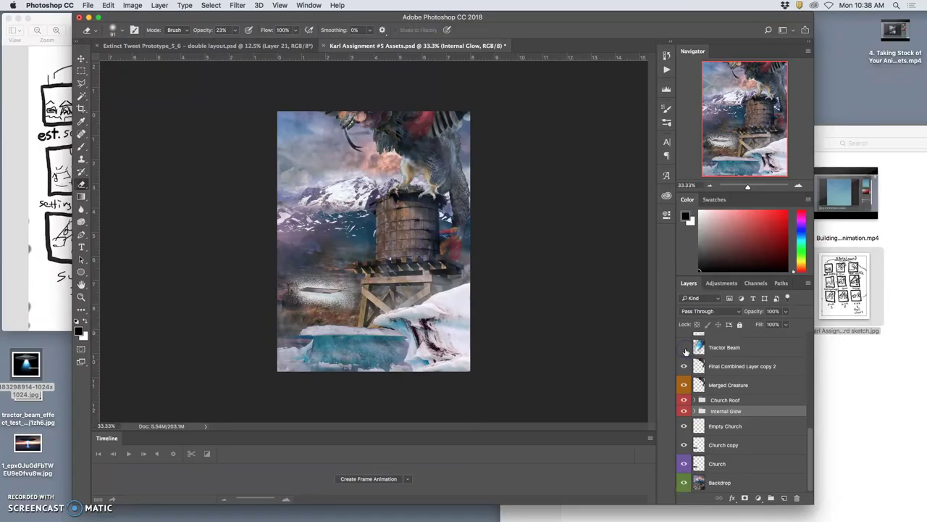
Step: Show Tractor Beam, duplicate it, and hide the new copy
{"action": "left_click", "coordinate": [685, 349]}
{"action": "left_click", "coordinate": [735, 350]}
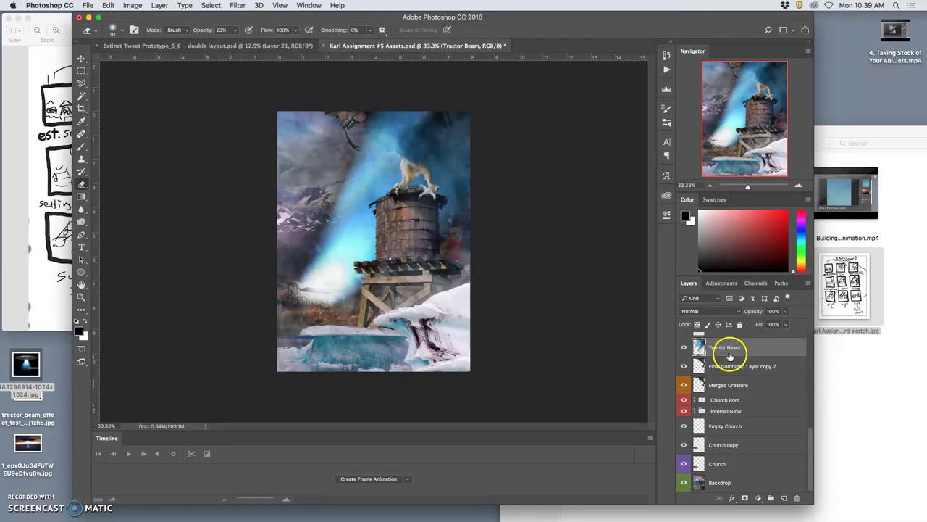
{"action": "key", "text": "super+j"}
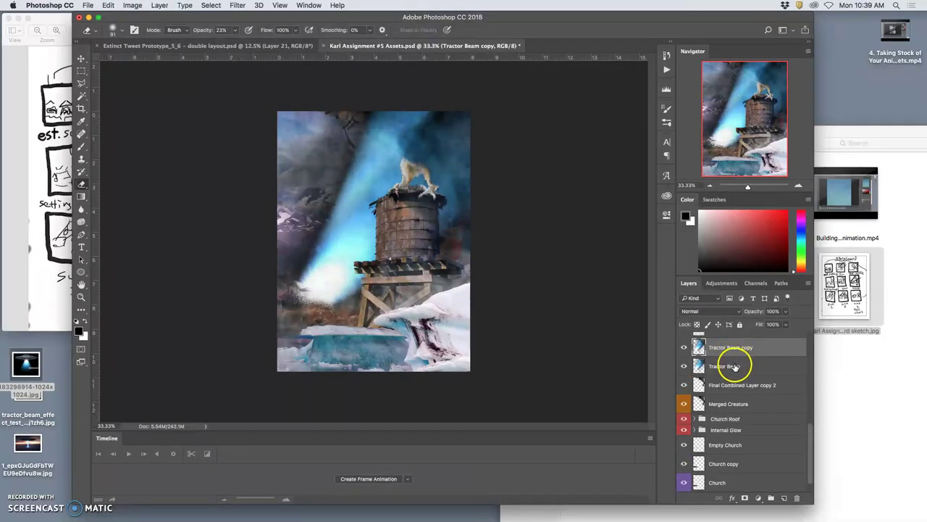
{"action": "left_click", "coordinate": [727, 365]}
Step: Lower the original Tractor Beam layer's opacity to 82%
{"action": "left_click", "coordinate": [684, 347]}
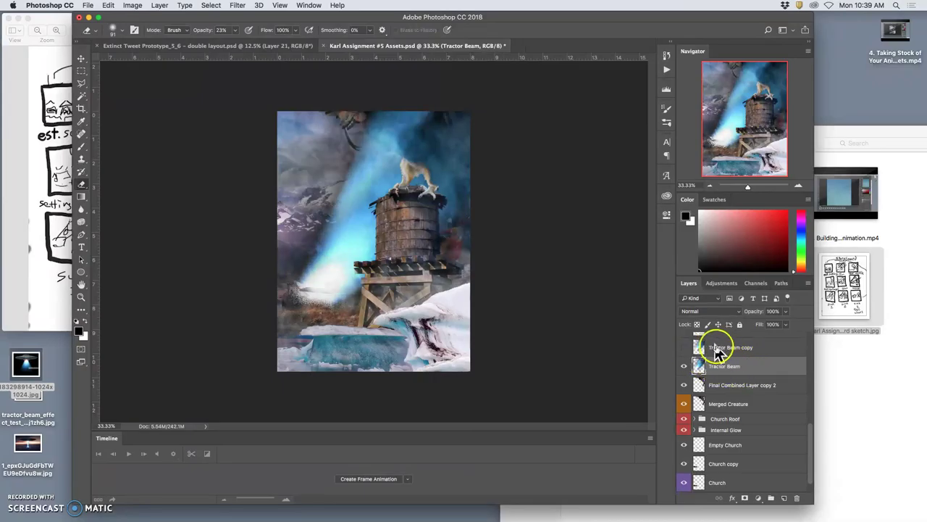
{"action": "left_click", "coordinate": [727, 368]}
{"action": "key", "text": "super+t"}
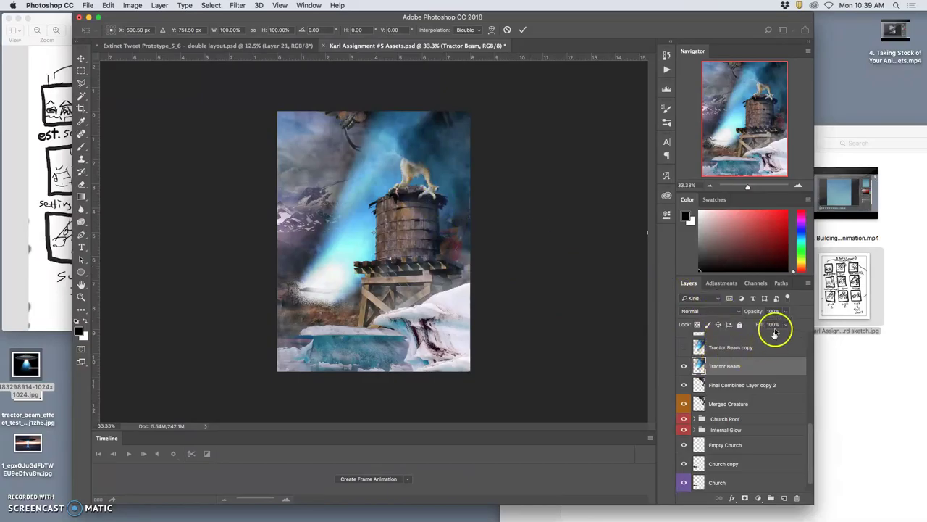
{"action": "left_click", "coordinate": [787, 312]}
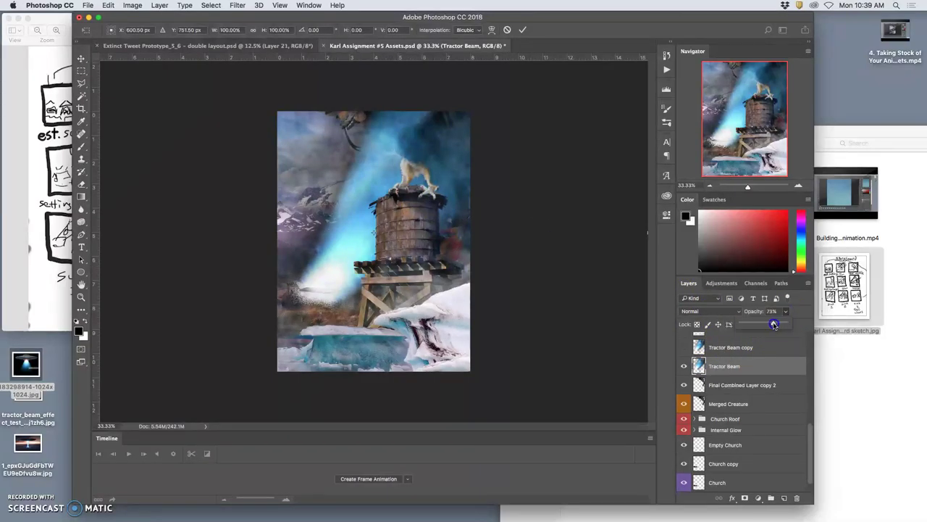
{"action": "left_click_drag", "start_coordinate": [774, 325], "coordinate": [778, 324]}
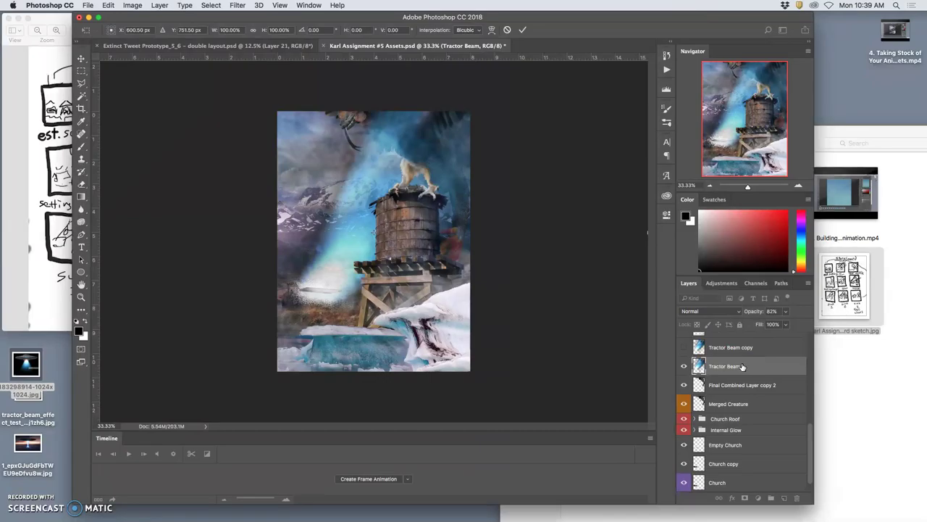
Step: Discard the beam resize and restore Tractor Beam to full opacity
{"action": "key", "text": "super+minus"}
{"action": "key", "text": "super+minus"}
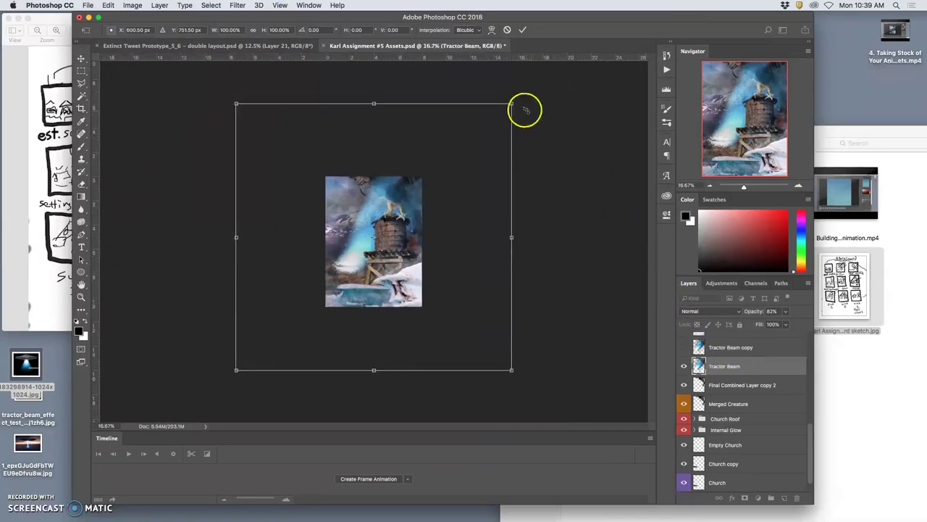
{"action": "left_click_drag", "start_coordinate": [511, 104], "coordinate": [494, 130]}
{"action": "left_click_drag", "start_coordinate": [236, 370], "coordinate": [250, 359]}
{"action": "key", "text": "super+z"}
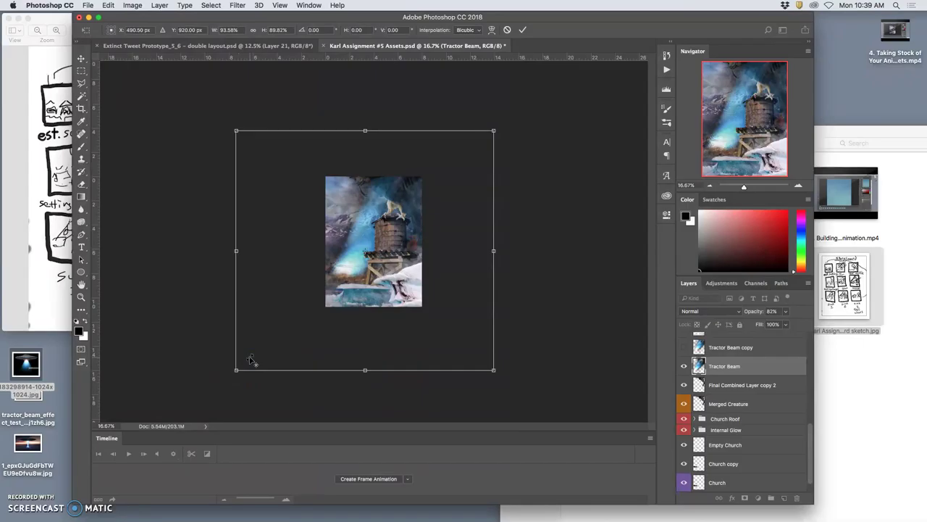
{"action": "key", "text": "Escape"}
{"action": "key", "text": "super+z"}
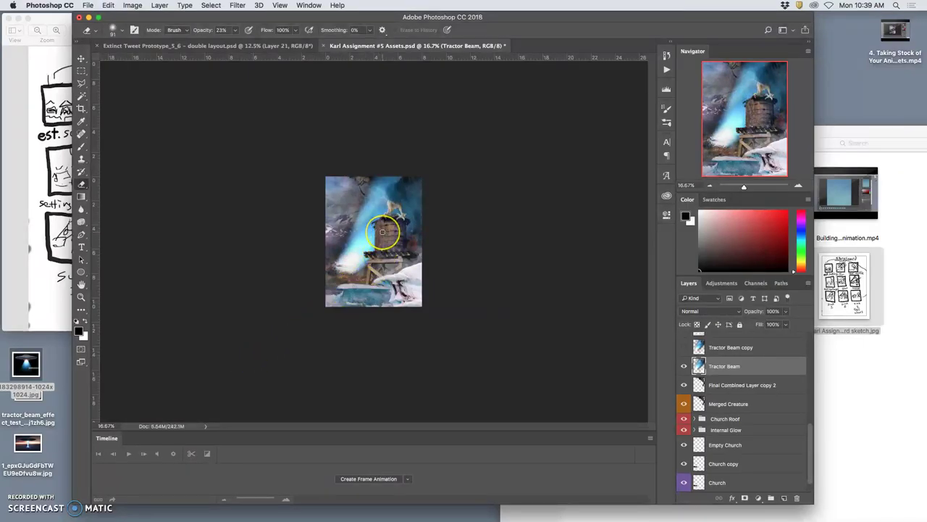
Step: Rotate the Tractor Beam about 0.67 degrees and apply the transform
{"action": "key", "text": "super+t"}
{"action": "right_click", "coordinate": [391, 226]}
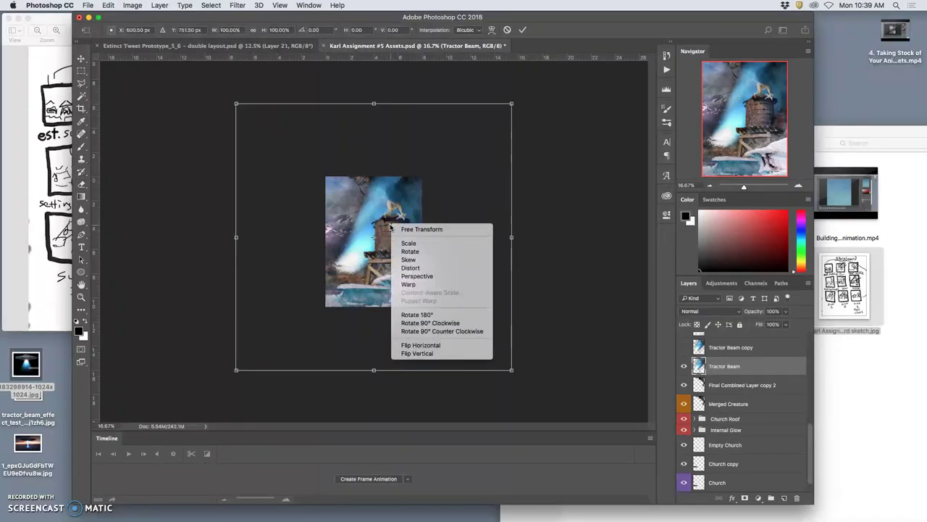
{"action": "left_click", "coordinate": [570, 241]}
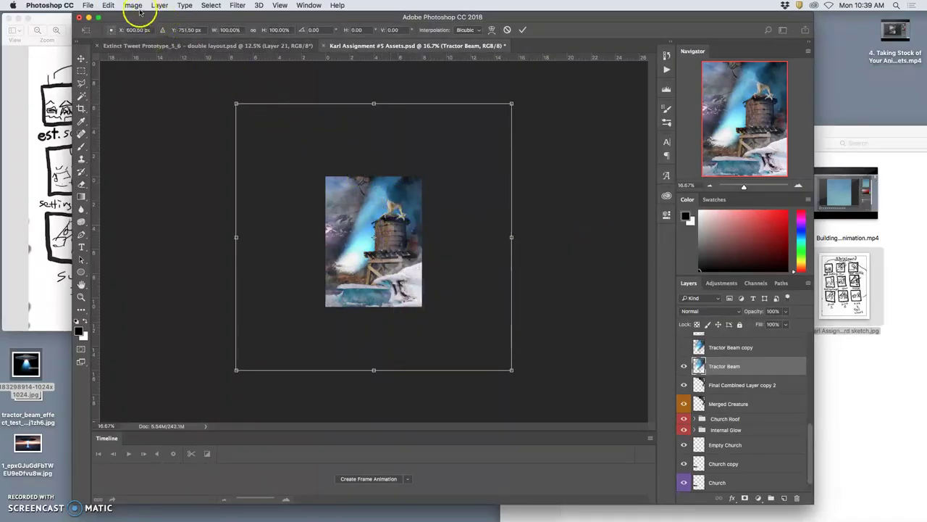
{"action": "left_click_drag", "start_coordinate": [145, 76], "coordinate": [108, 103]}
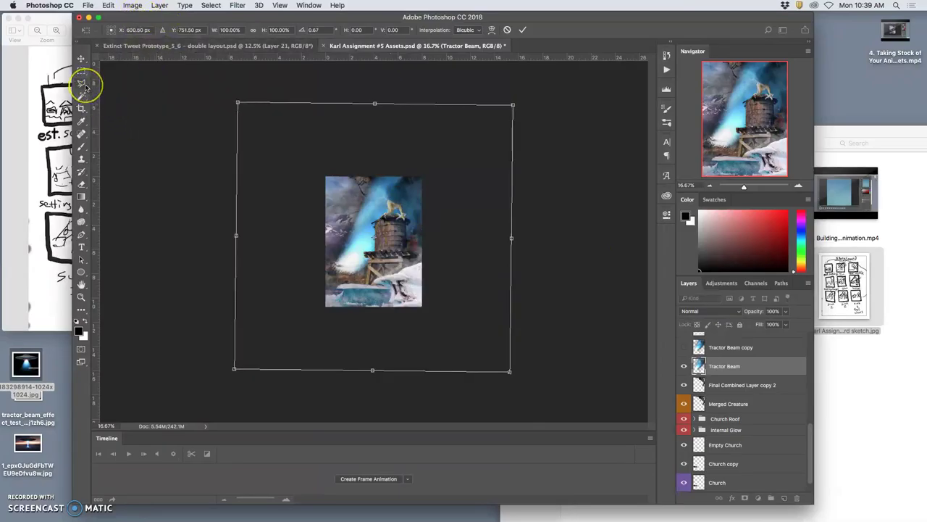
{"action": "key", "text": "Return"}
{"action": "key", "text": "e"}
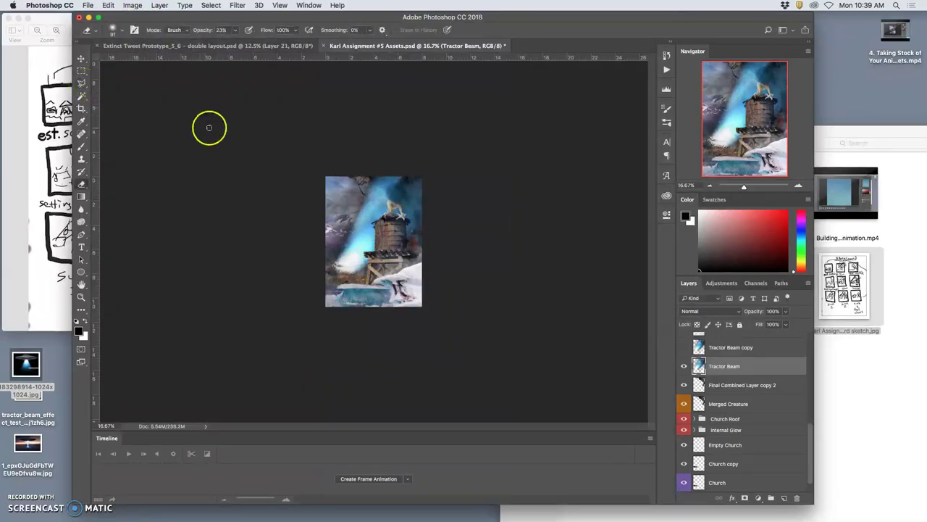
{"action": "left_click", "coordinate": [108, 5]}
Step: Start a Puppet Warp on Tractor Beam and pin the beam mesh at several points
{"action": "left_click", "coordinate": [149, 191]}
{"action": "left_click", "coordinate": [172, 184]}
{"action": "left_click", "coordinate": [394, 141]}
{"action": "left_click", "coordinate": [391, 184]}
{"action": "left_click", "coordinate": [340, 270]}
{"action": "left_click_drag", "start_coordinate": [341, 270], "coordinate": [339, 267]}
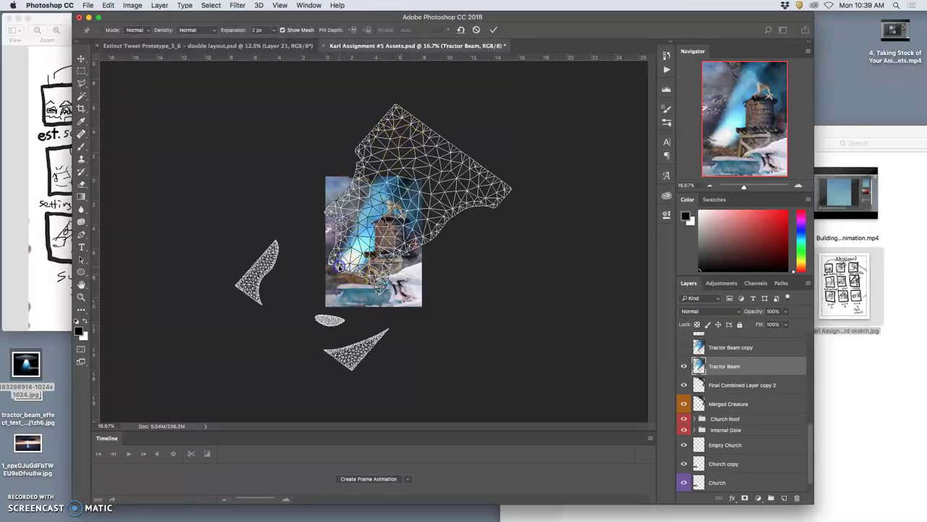
{"action": "left_click", "coordinate": [355, 264]}
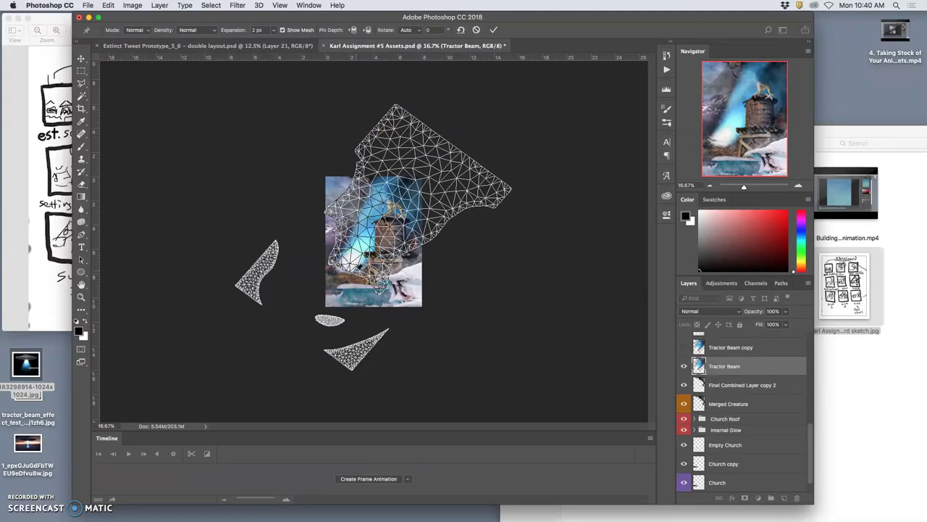
{"action": "left_click_drag", "start_coordinate": [354, 265], "coordinate": [360, 262]}
Step: Drag the top pins to bend the beam slightly and apply the puppet warp
{"action": "left_click", "coordinate": [383, 232]}
{"action": "left_click_drag", "start_coordinate": [426, 132], "coordinate": [425, 125]}
{"action": "left_click_drag", "start_coordinate": [468, 159], "coordinate": [484, 167]}
{"action": "left_click", "coordinate": [482, 165]}
{"action": "left_click_drag", "start_coordinate": [429, 131], "coordinate": [404, 139]}
{"action": "left_click", "coordinate": [460, 180]}
{"action": "left_click", "coordinate": [82, 84]}
{"action": "left_click", "coordinate": [544, 180]}
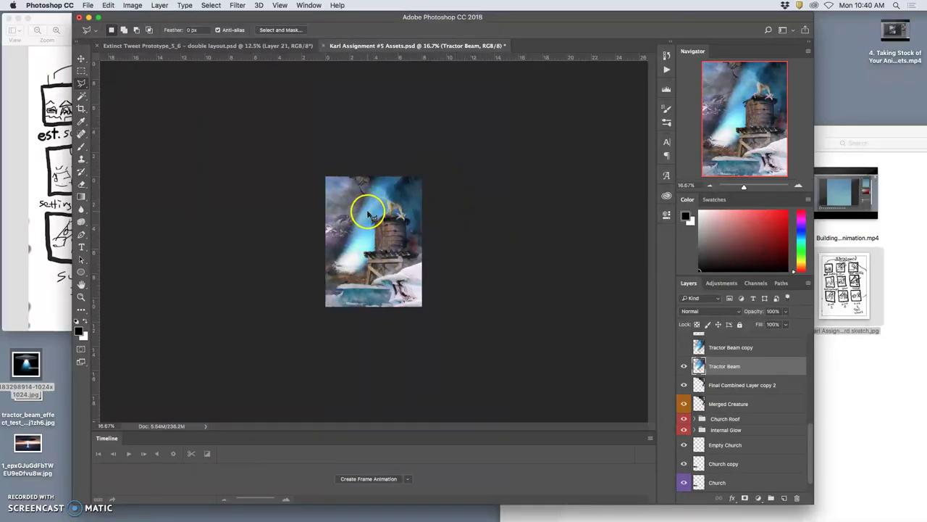
Step: Put the Tractor Beam layer into Warp transform mode
{"action": "key", "text": "super+equal"}
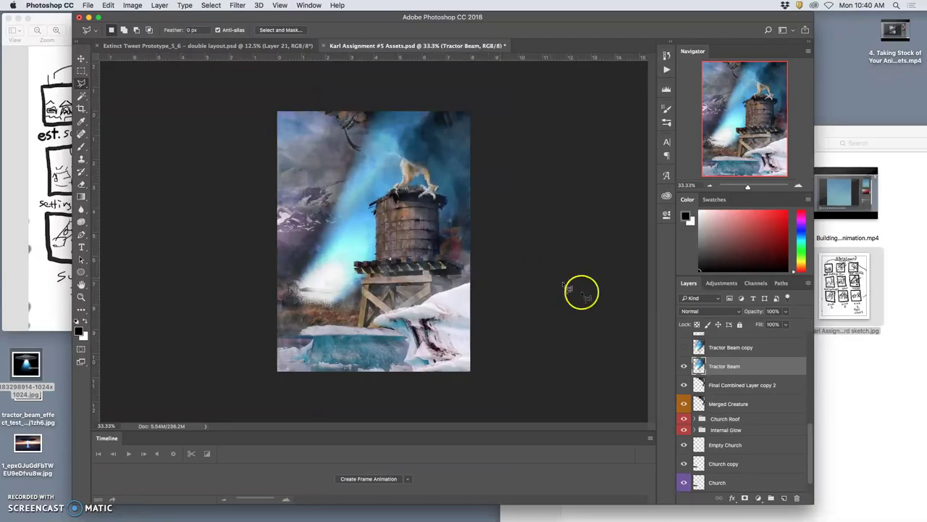
{"action": "key", "text": "super+t"}
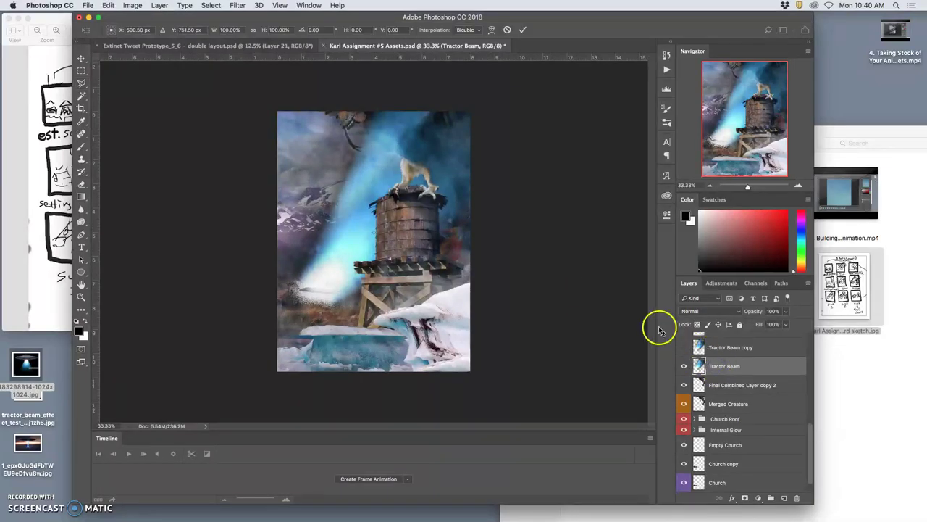
{"action": "key", "text": "super+minus"}
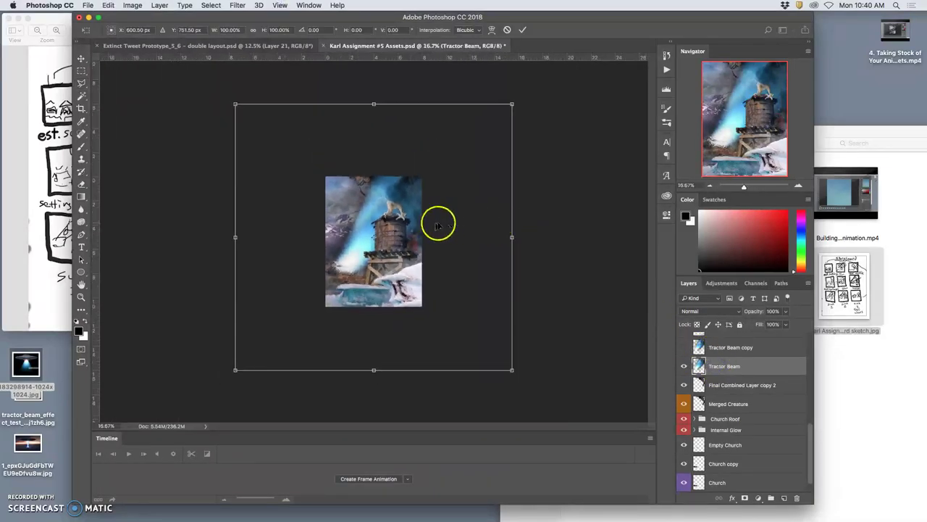
{"action": "right_click", "coordinate": [347, 263]}
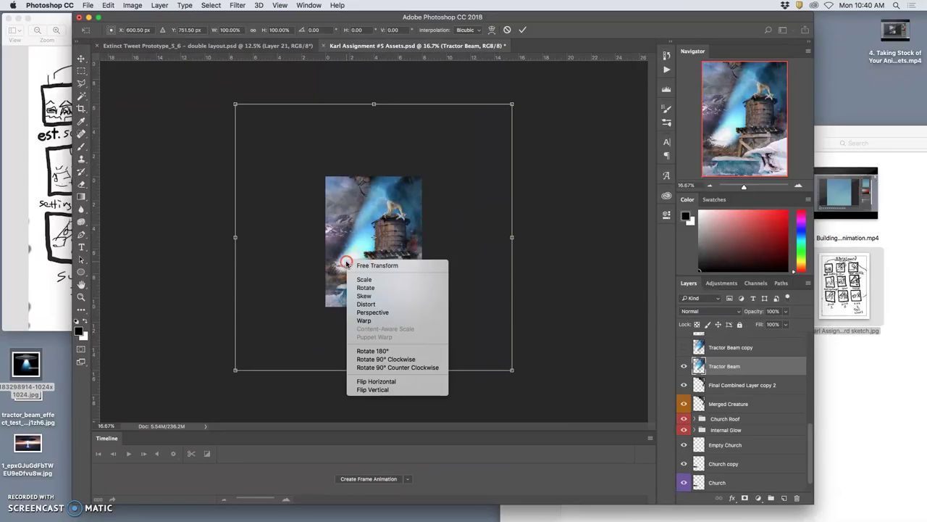
{"action": "left_click", "coordinate": [370, 320]}
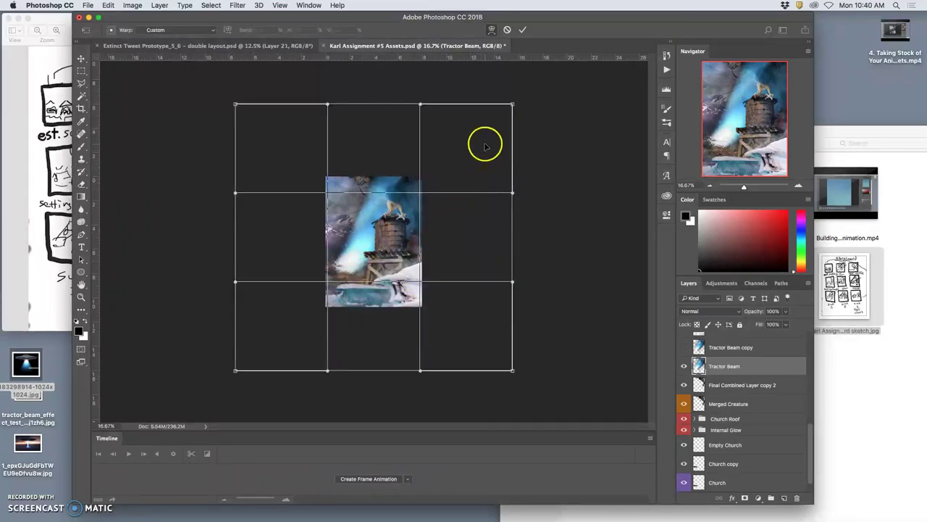
Step: Drag the warp corners and edges to curve the beam over the tower, then apply
{"action": "left_click_drag", "start_coordinate": [510, 106], "coordinate": [424, 168]}
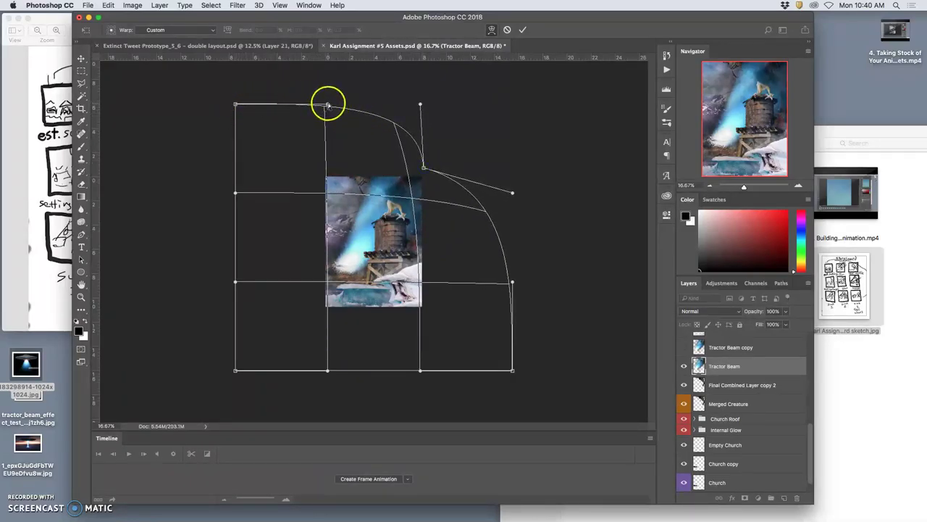
{"action": "left_click_drag", "start_coordinate": [327, 106], "coordinate": [275, 185]}
{"action": "left_click", "coordinate": [514, 373]}
{"action": "left_click_drag", "start_coordinate": [513, 281], "coordinate": [456, 308]}
{"action": "left_click_drag", "start_coordinate": [282, 349], "coordinate": [378, 364]}
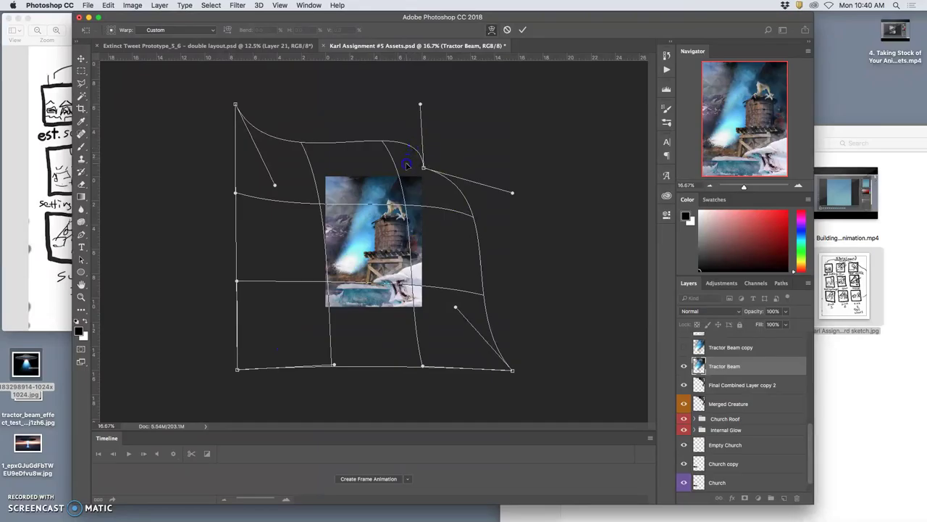
{"action": "left_click_drag", "start_coordinate": [388, 148], "coordinate": [380, 169]}
{"action": "key", "text": "Return"}
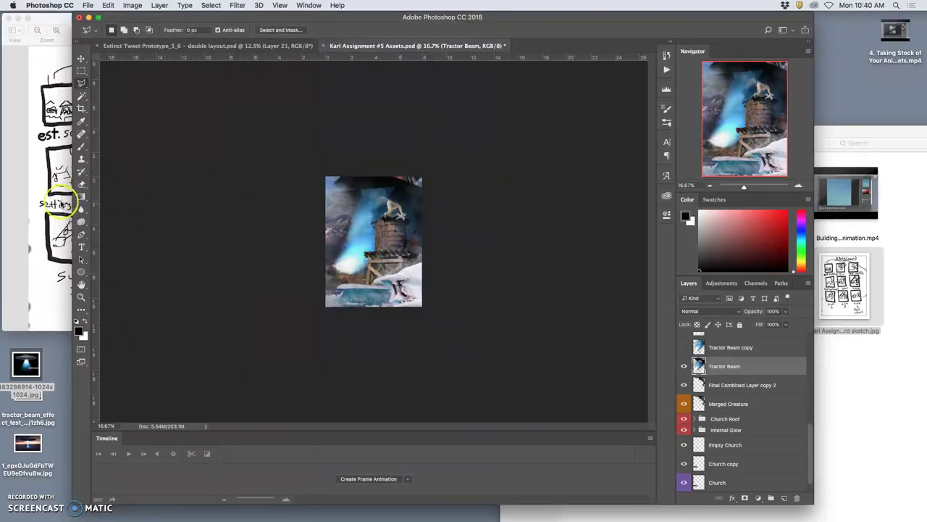
Step: Erase strips along the top of the beam with a soft, lower-opacity eraser
{"action": "left_click", "coordinate": [82, 183]}
{"action": "left_click", "coordinate": [114, 31]}
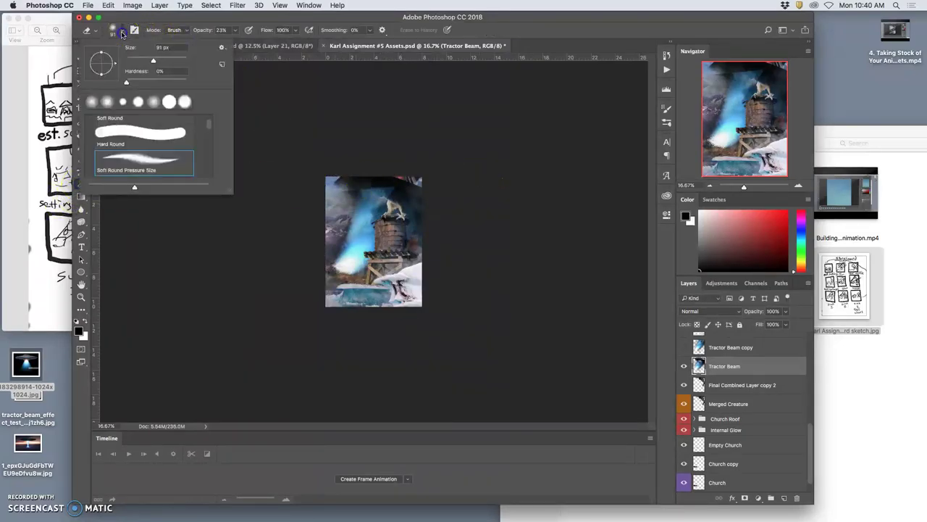
{"action": "left_click", "coordinate": [219, 48]}
{"action": "left_click", "coordinate": [234, 30]}
{"action": "left_click_drag", "start_coordinate": [249, 41], "coordinate": [268, 44]}
{"action": "mouse_move", "coordinate": [380, 165]}
{"action": "left_mouse_down"}
{"action": "mouse_move", "coordinate": [414, 179]}
{"action": "mouse_move", "coordinate": [335, 186]}
{"action": "mouse_move", "coordinate": [396, 187]}
{"action": "left_mouse_up"}
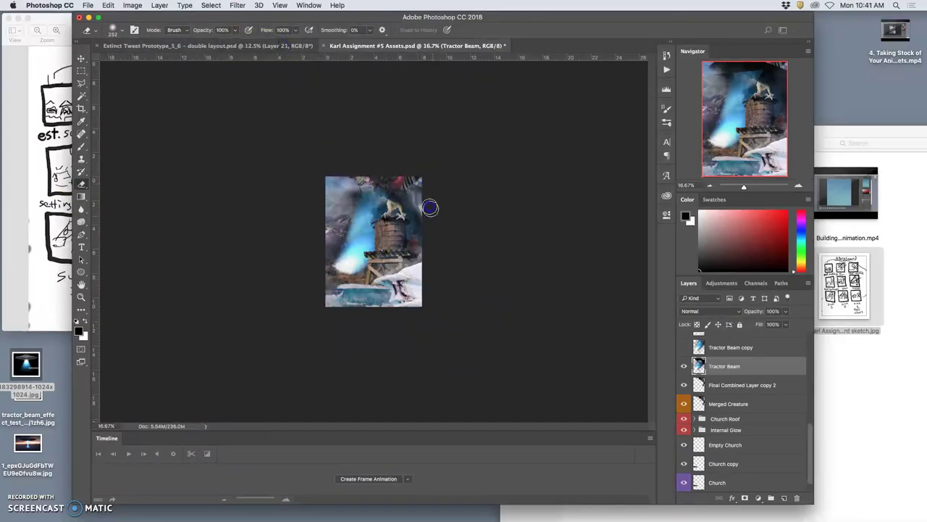
{"action": "mouse_move", "coordinate": [344, 176]}
{"action": "left_mouse_down"}
{"action": "mouse_move", "coordinate": [310, 202]}
{"action": "mouse_move", "coordinate": [363, 170]}
{"action": "mouse_move", "coordinate": [421, 183]}
{"action": "mouse_move", "coordinate": [432, 233]}
{"action": "mouse_move", "coordinate": [389, 167]}
{"action": "mouse_move", "coordinate": [347, 175]}
{"action": "mouse_move", "coordinate": [332, 205]}
{"action": "mouse_move", "coordinate": [368, 159]}
{"action": "mouse_move", "coordinate": [326, 211]}
{"action": "left_mouse_up"}
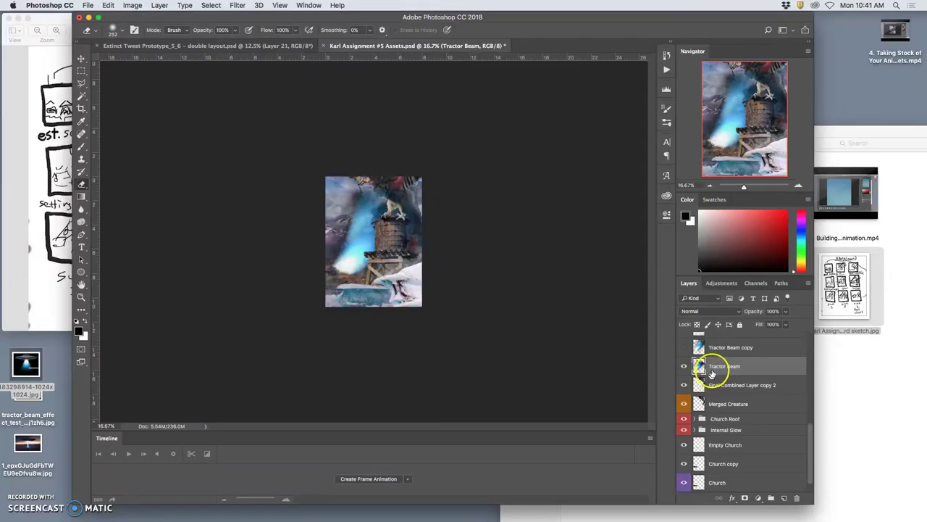
Step: Toggle the Tractor Beam copy's visibility to compare, leaving it hidden
{"action": "left_click", "coordinate": [684, 348]}
{"action": "left_click", "coordinate": [684, 349]}
{"action": "left_click", "coordinate": [684, 349]}
Step: Duplicate Tractor Beam, hide copy 2, and set the original's opacity to 72%
{"action": "key", "text": "super+j"}
{"action": "left_click", "coordinate": [684, 367]}
{"action": "left_click", "coordinate": [722, 385]}
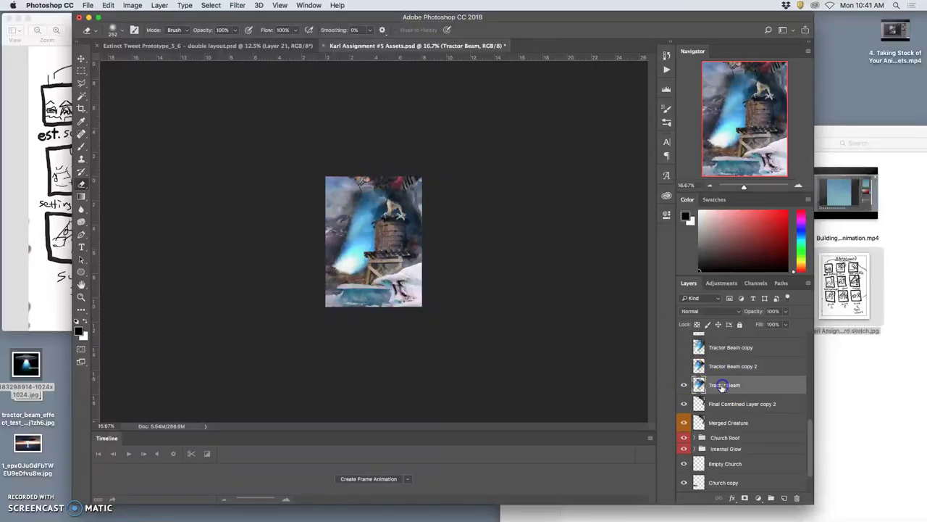
{"action": "left_click", "coordinate": [786, 312]}
{"action": "left_click_drag", "start_coordinate": [778, 325], "coordinate": [774, 324]}
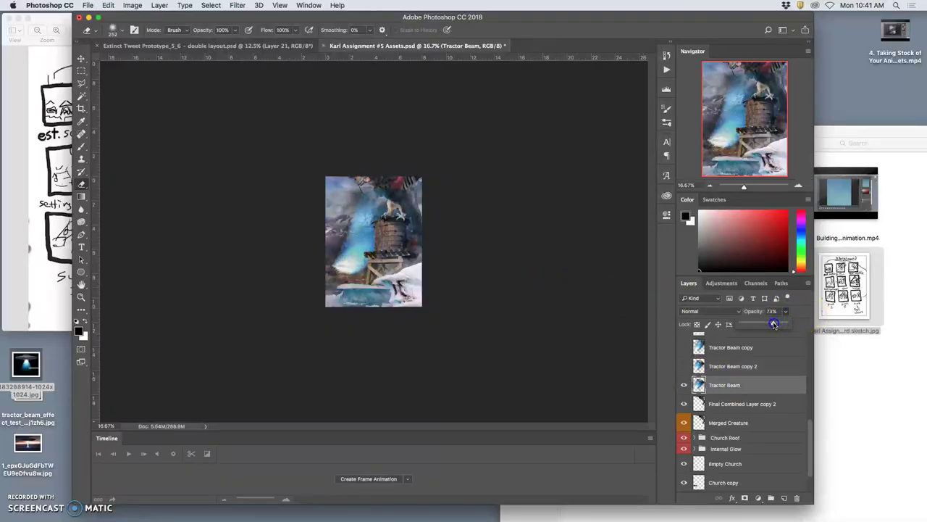
Step: Shrink the Tractor Beam and move it up and to the right
{"action": "key", "text": "ctrl+t"}
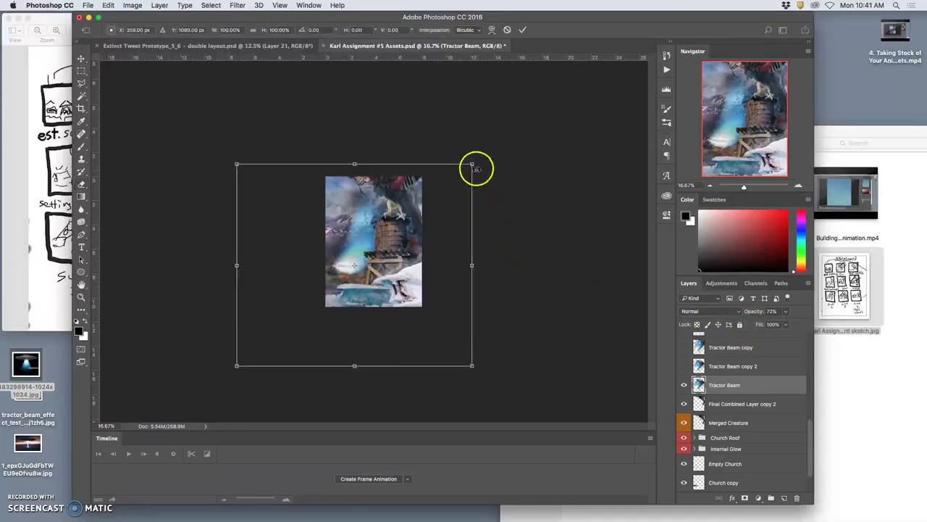
{"action": "left_click_drag", "start_coordinate": [471, 165], "coordinate": [428, 200]}
{"action": "left_click_drag", "start_coordinate": [357, 255], "coordinate": [382, 244]}
{"action": "key", "text": "Return"}
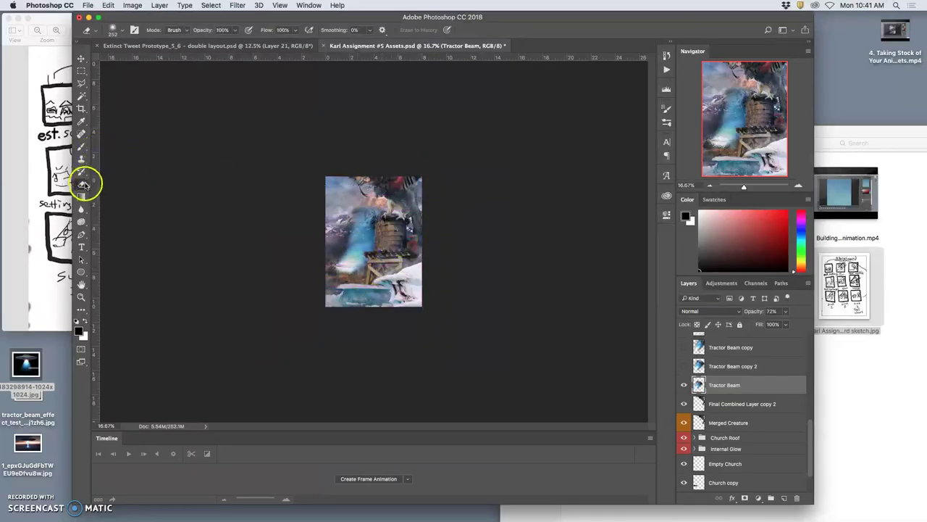
Step: Erase part of the beam near the top with the eraser at 100% opacity
{"action": "left_click", "coordinate": [81, 183]}
{"action": "left_click", "coordinate": [222, 30]}
{"action": "left_click", "coordinate": [234, 32]}
{"action": "left_click_drag", "start_coordinate": [223, 43], "coordinate": [221, 43]}
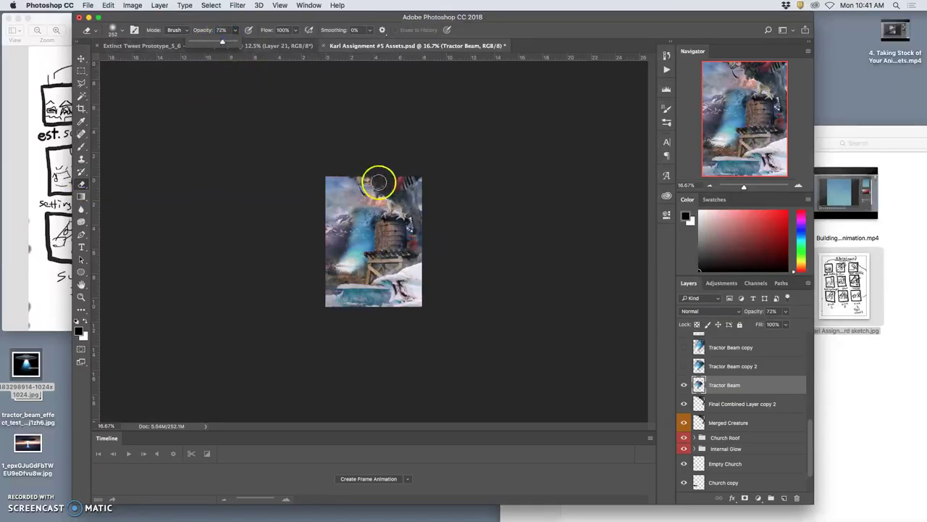
{"action": "left_click", "coordinate": [235, 32]}
{"action": "left_click_drag", "start_coordinate": [218, 43], "coordinate": [384, 186]}
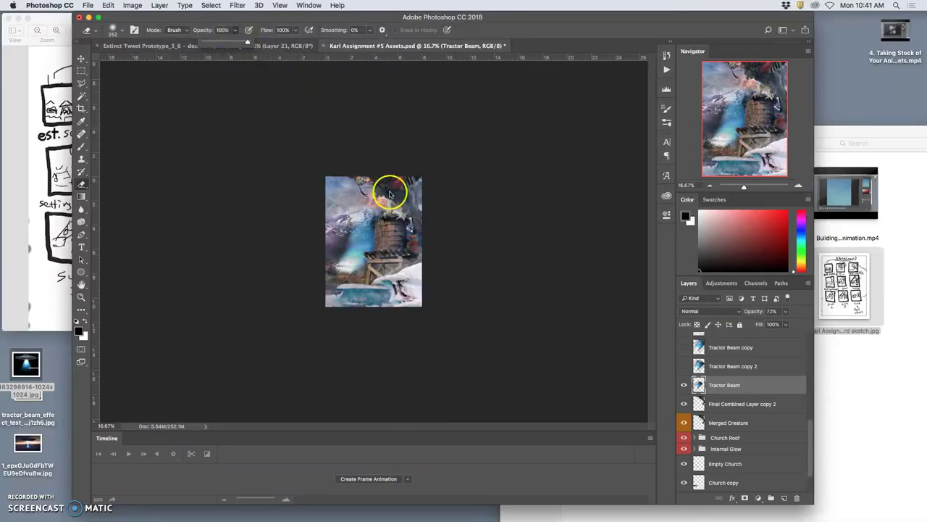
{"action": "left_click", "coordinate": [358, 223]}
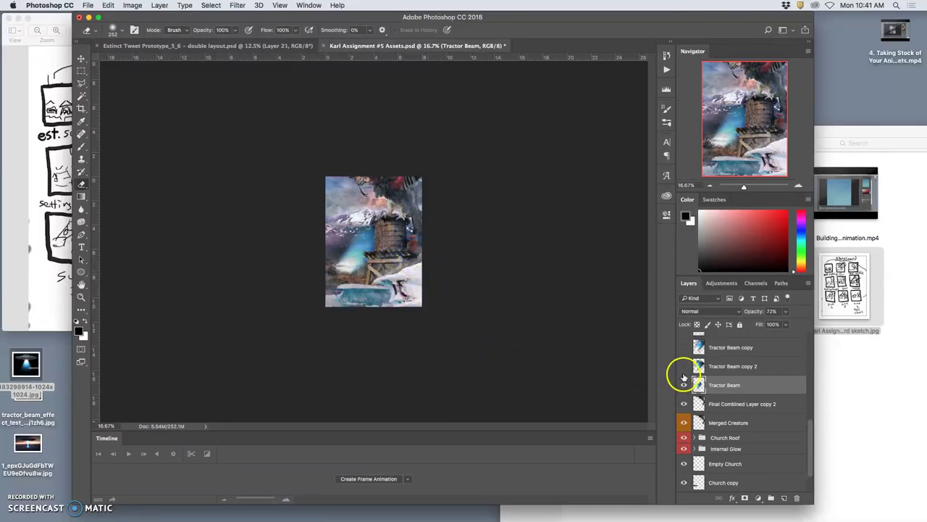
Step: Show and select Tractor Beam copy 2, toggling Tractor Beam copy to compare the beams
{"action": "left_click", "coordinate": [686, 368]}
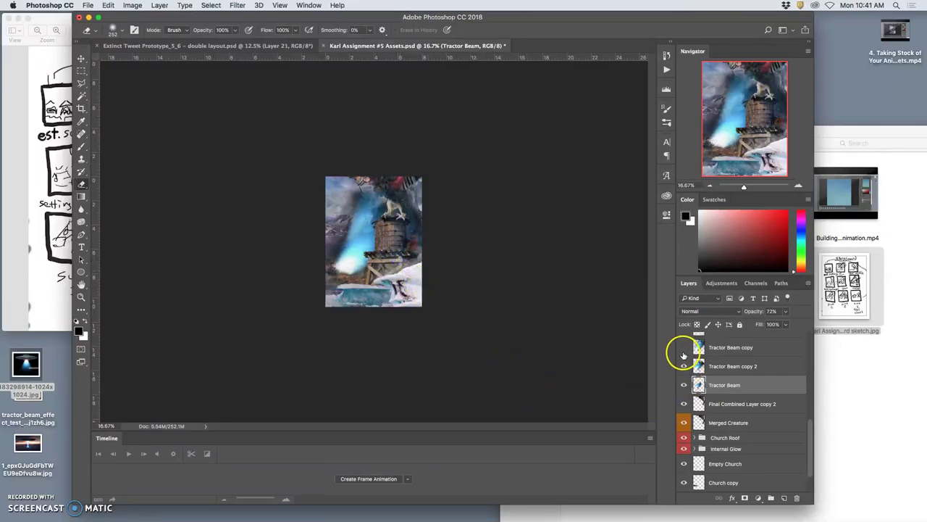
{"action": "left_click", "coordinate": [684, 350]}
{"action": "left_click", "coordinate": [684, 352]}
{"action": "left_click", "coordinate": [725, 366]}
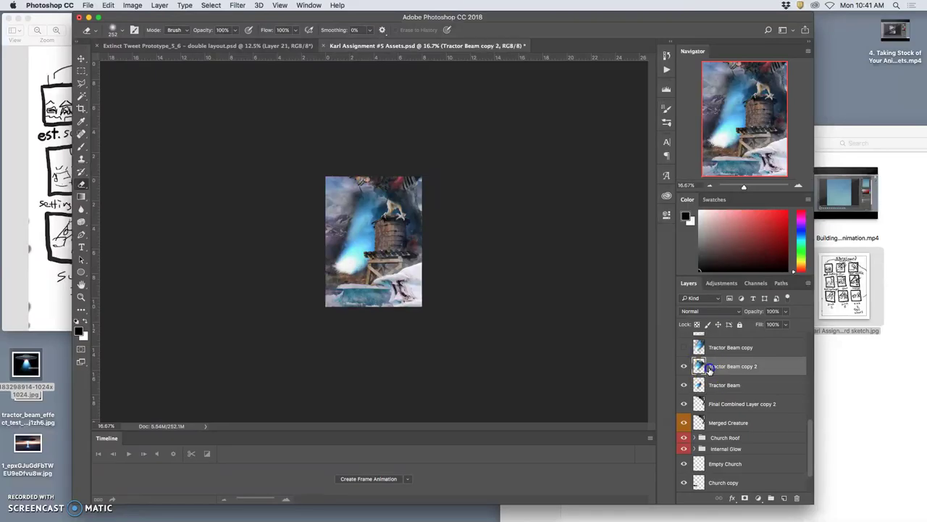
{"action": "left_click", "coordinate": [684, 350]}
{"action": "left_click", "coordinate": [684, 350]}
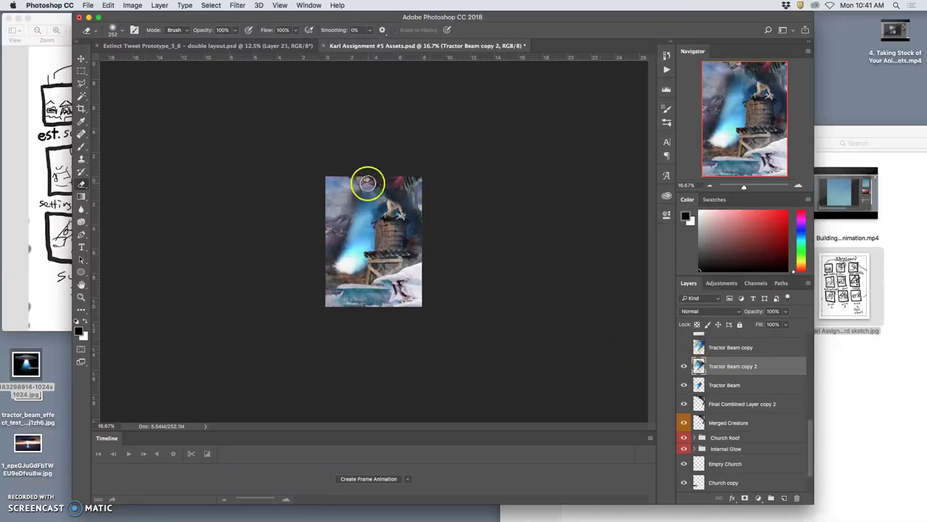
Step: Erase the beam's upper-left area with the Eraser at 65% opacity
{"action": "left_click", "coordinate": [235, 30]}
{"action": "left_click_drag", "start_coordinate": [218, 42], "coordinate": [215, 42]}
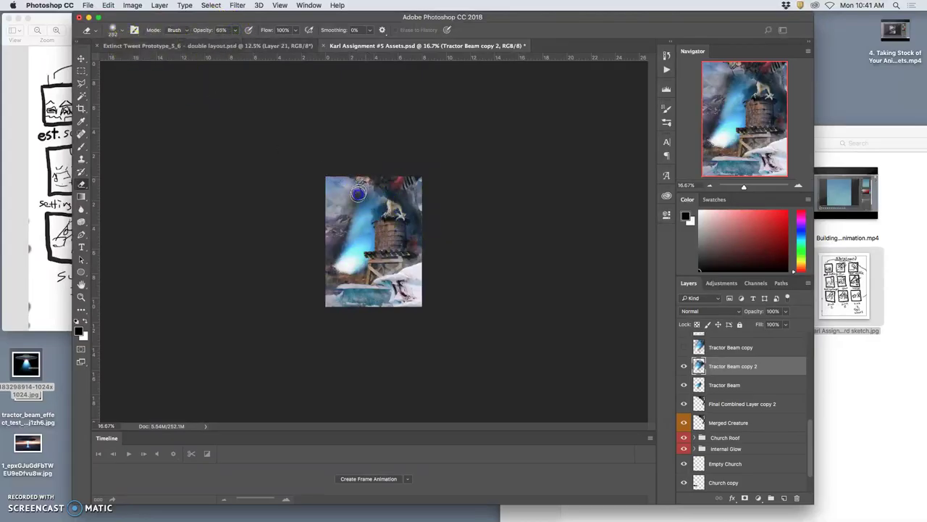
{"action": "left_click", "coordinate": [334, 234]}
{"action": "mouse_move", "coordinate": [333, 234]}
{"action": "left_mouse_down"}
{"action": "mouse_move", "coordinate": [370, 164]}
{"action": "mouse_move", "coordinate": [317, 269]}
{"action": "left_mouse_up"}
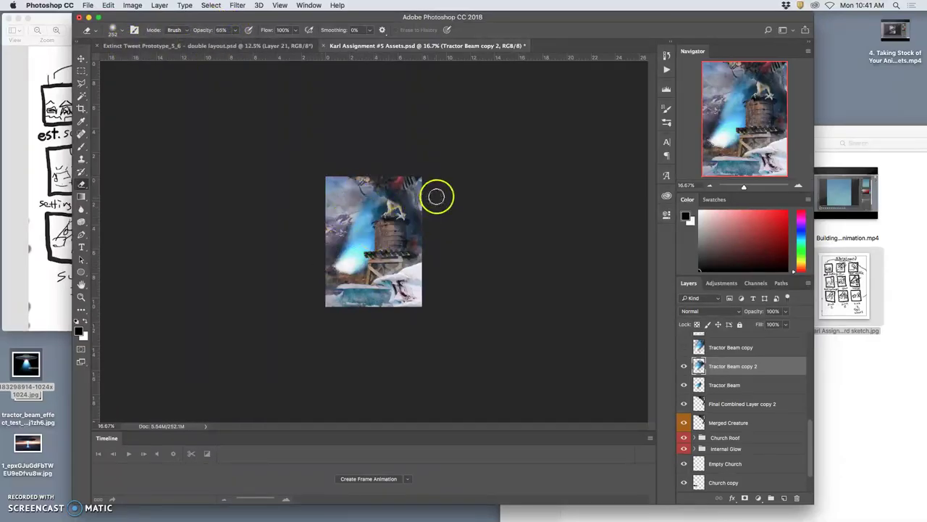